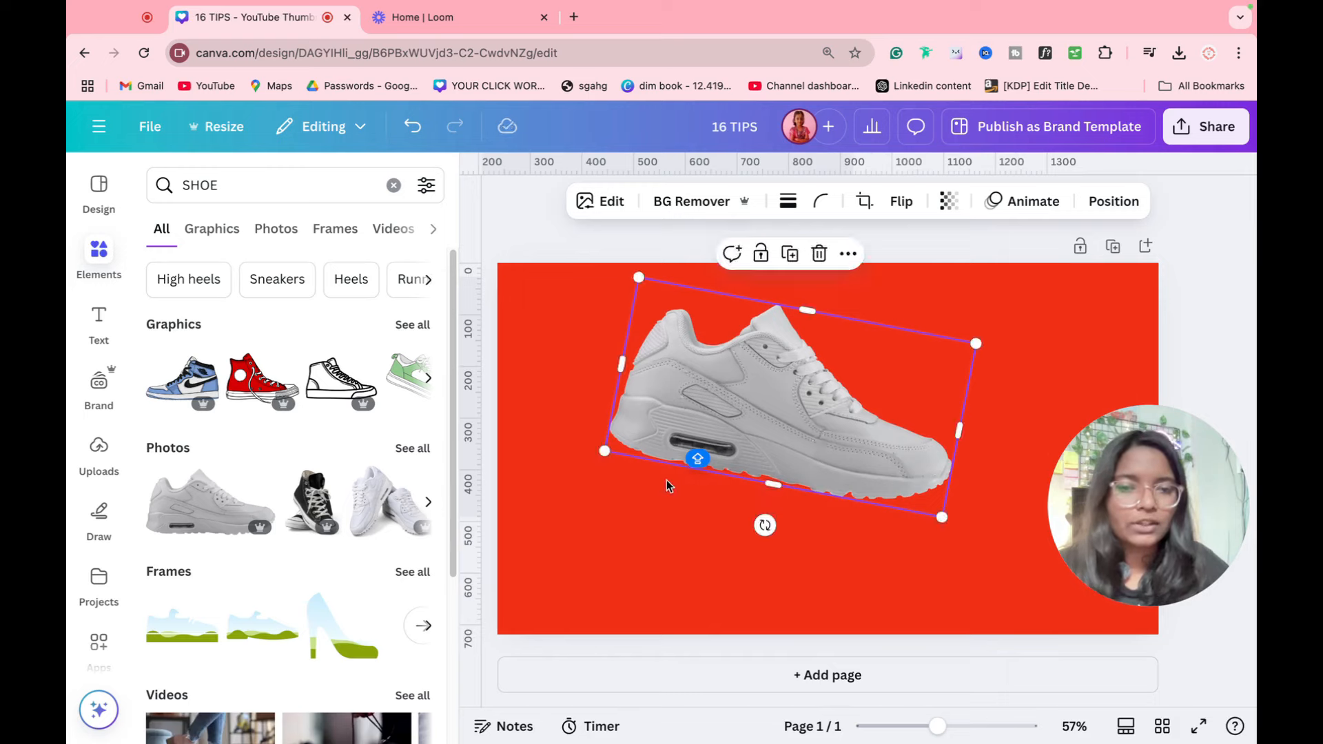
Apply a Backdrop shadow to the shoe image with blur amount 41 and direction 3.
left_click(582, 201)
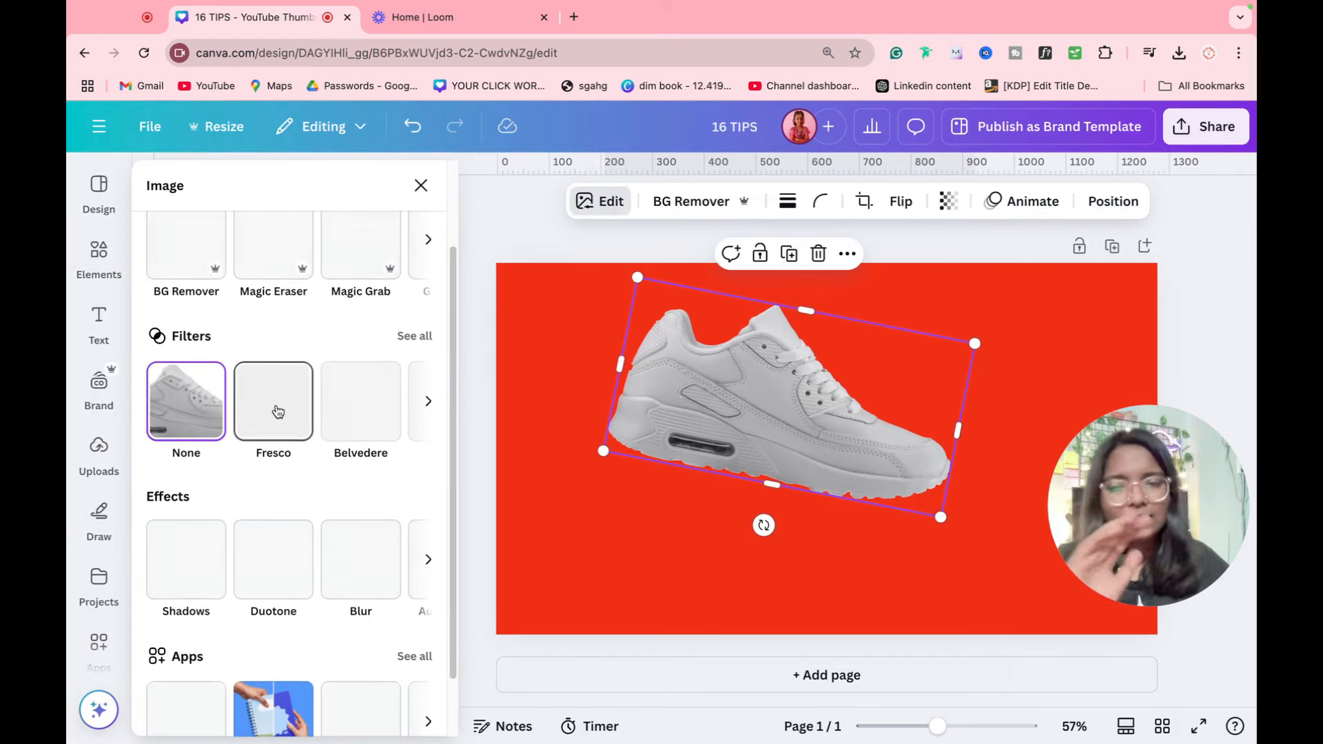
scroll(241, 483, "down", 1)
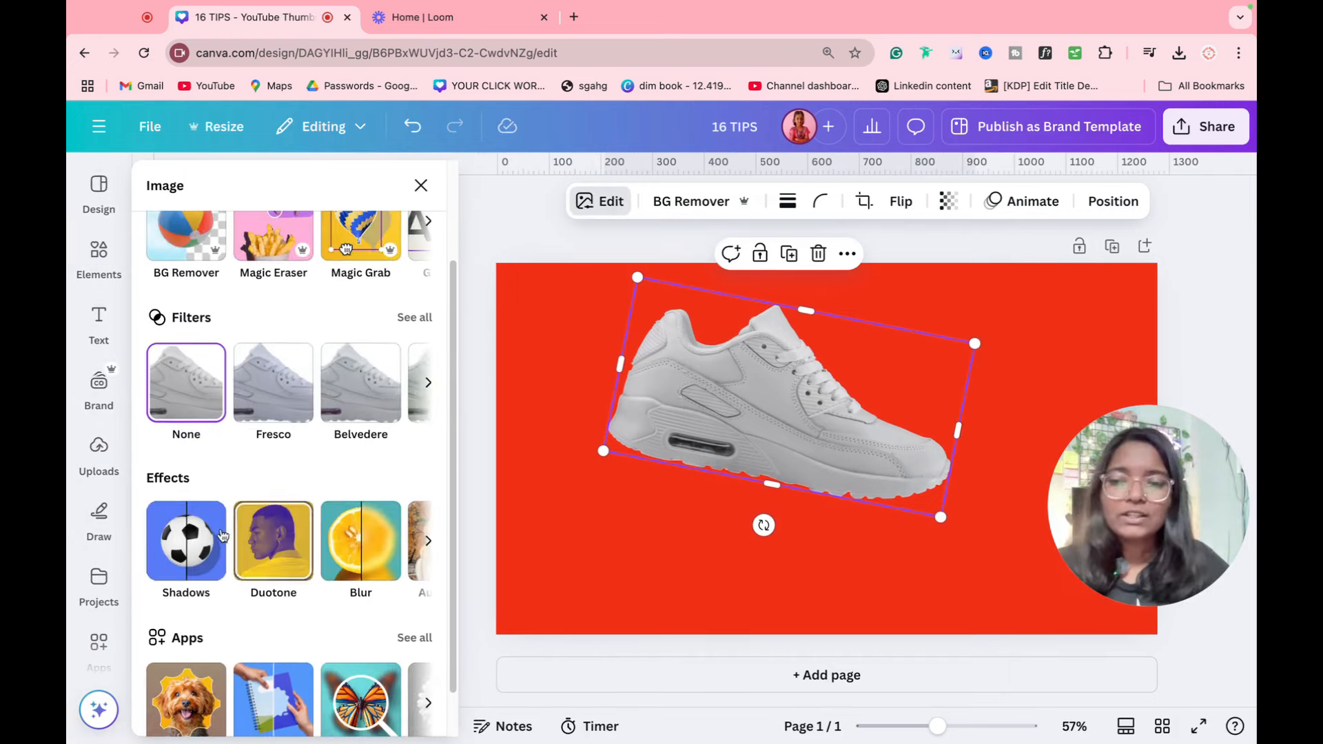
left_click(186, 543)
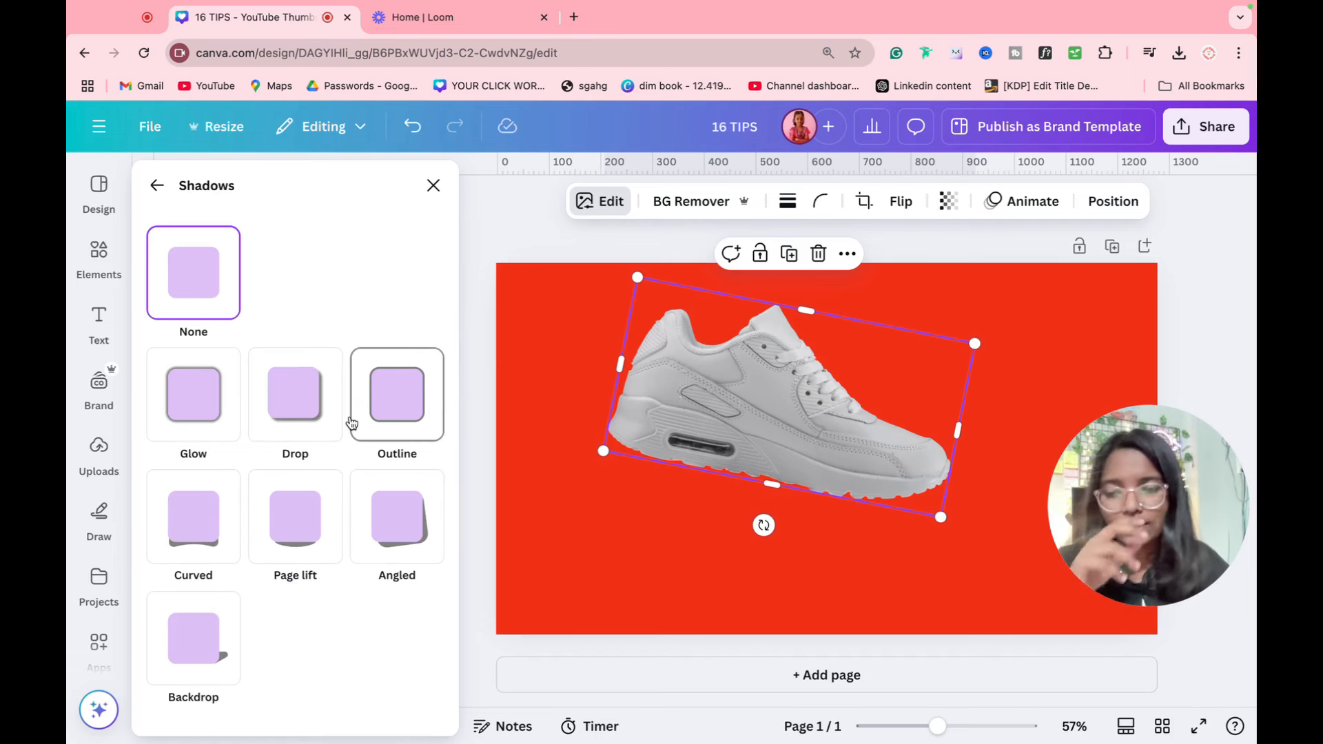
left_click(199, 643)
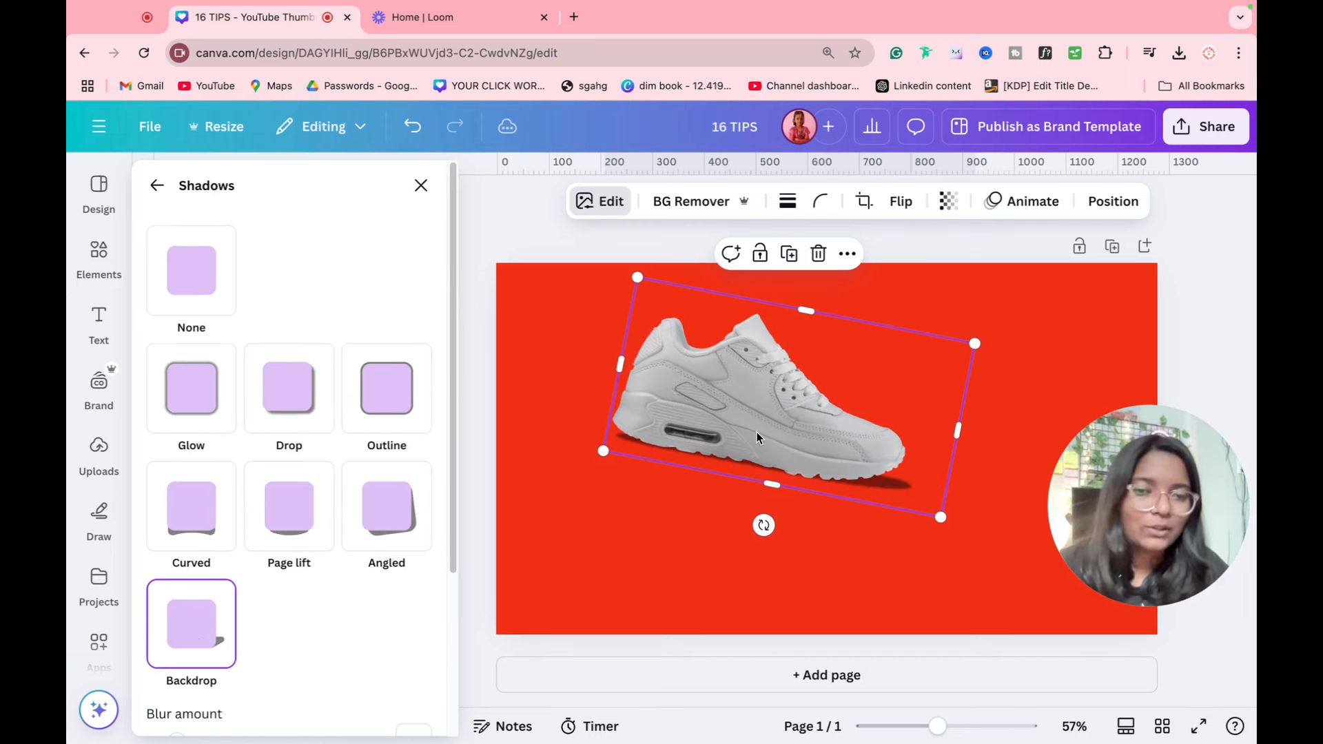
scroll(204, 499, "down", 3)
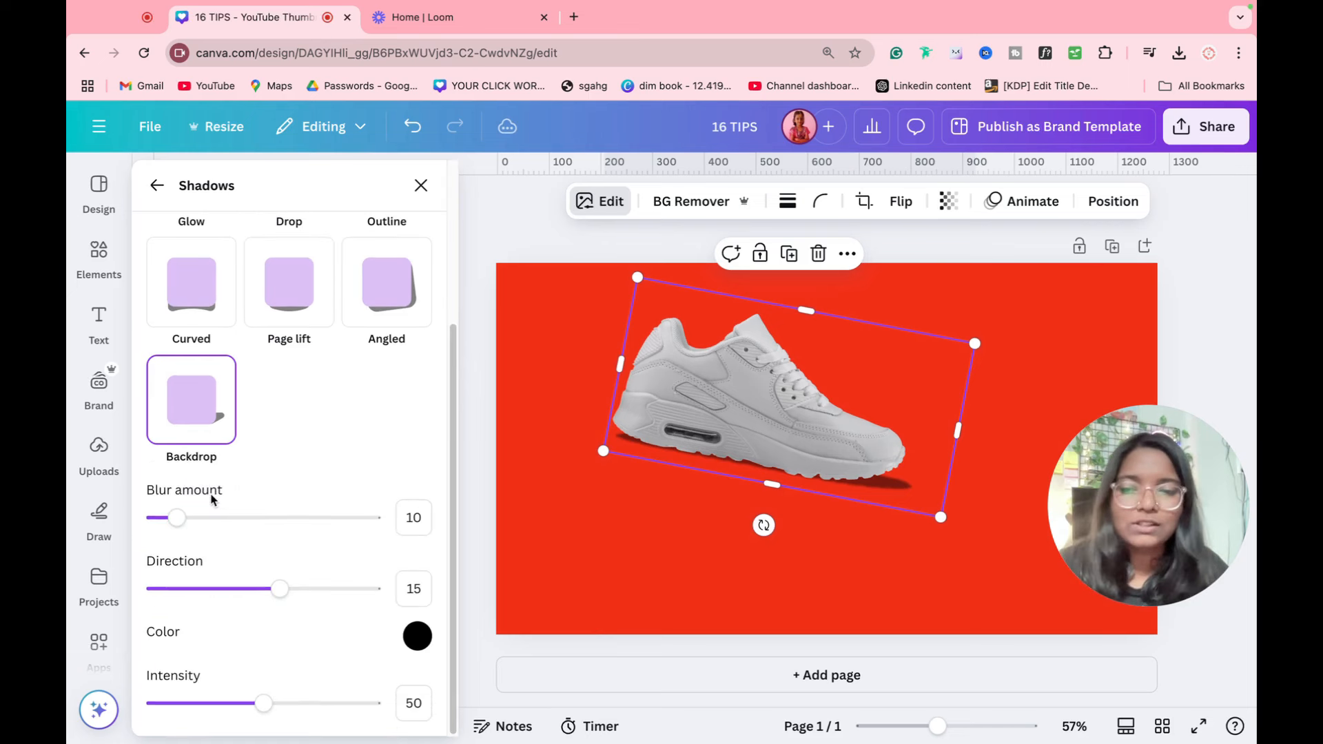
left_click_drag(212, 515, 243, 517)
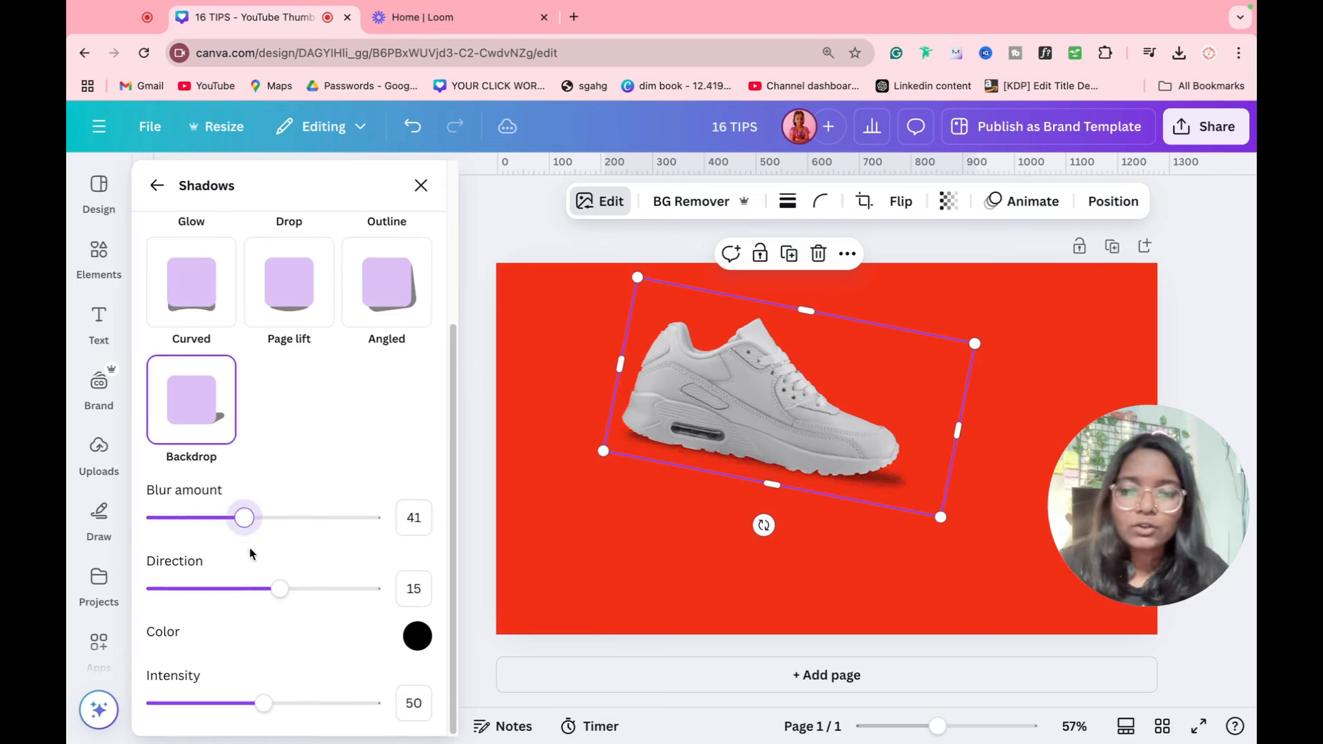
mouse_move(279, 588)
left_mouse_down()
mouse_move(142, 572)
mouse_move(352, 585)
mouse_move(268, 590)
left_mouse_up()
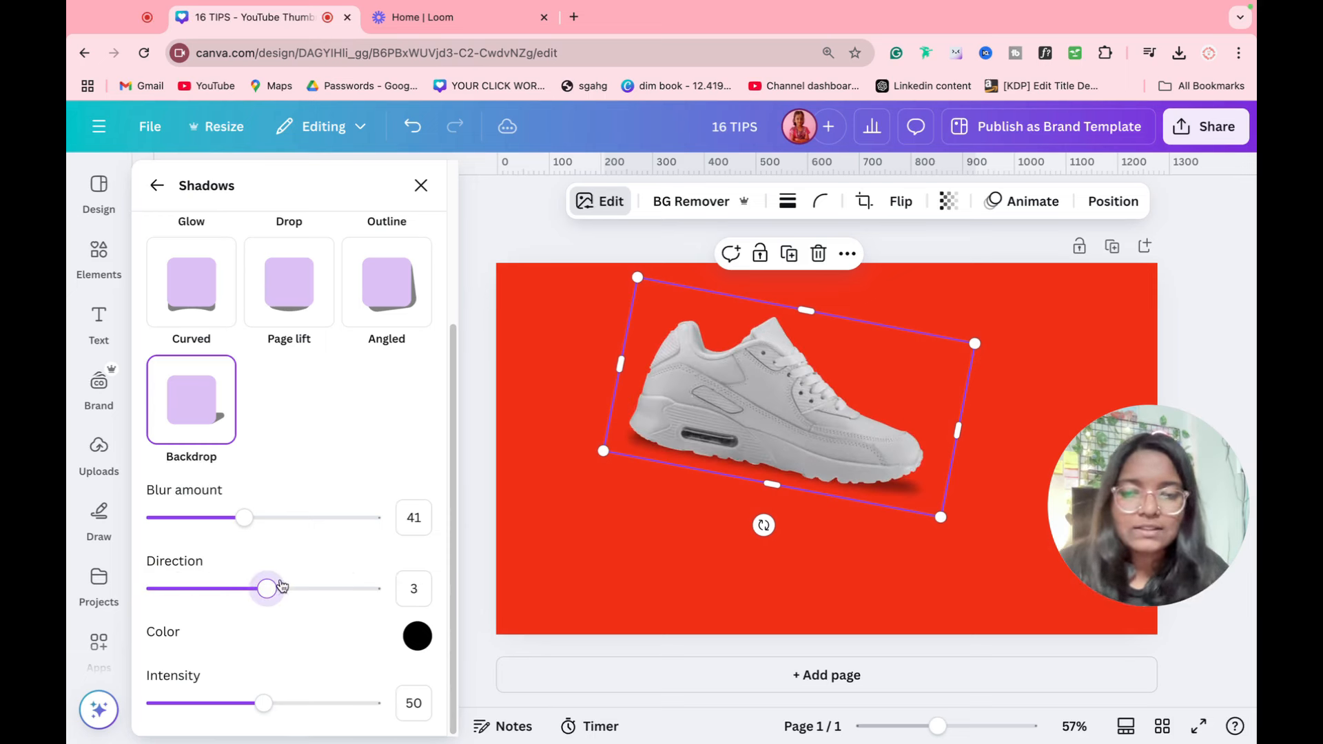
Switch the shoe's shadow to Drop and set its angle and blur amount to 100.
scroll(331, 551, "up", 4)
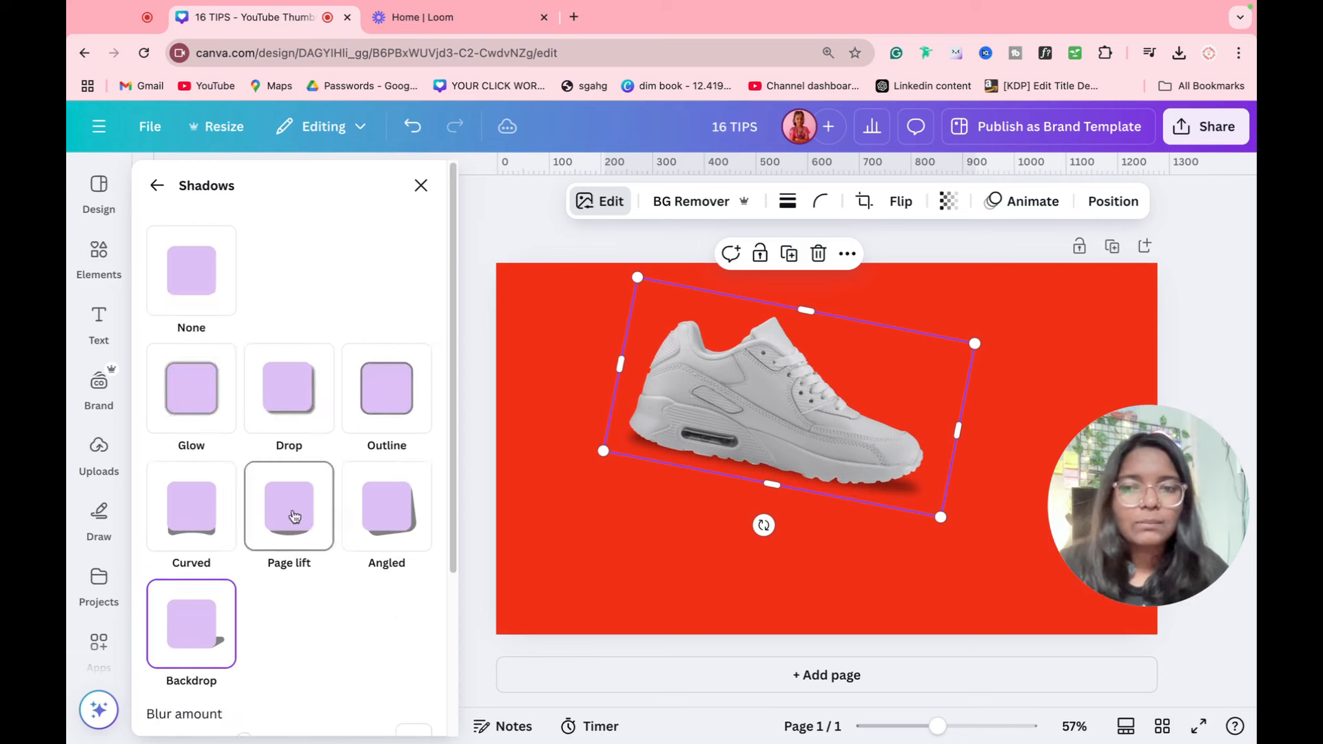
left_click(302, 427)
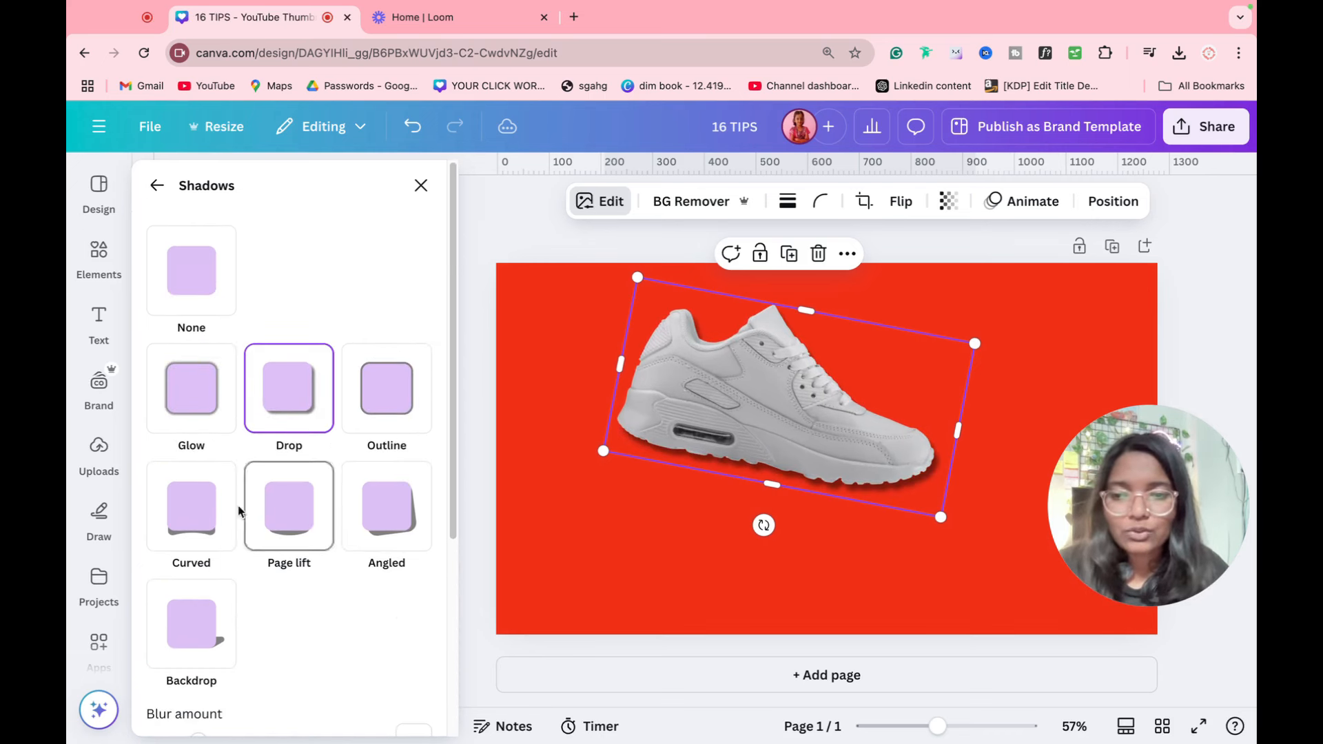
scroll(237, 567, "down", 1)
scroll(237, 567, "down", 5)
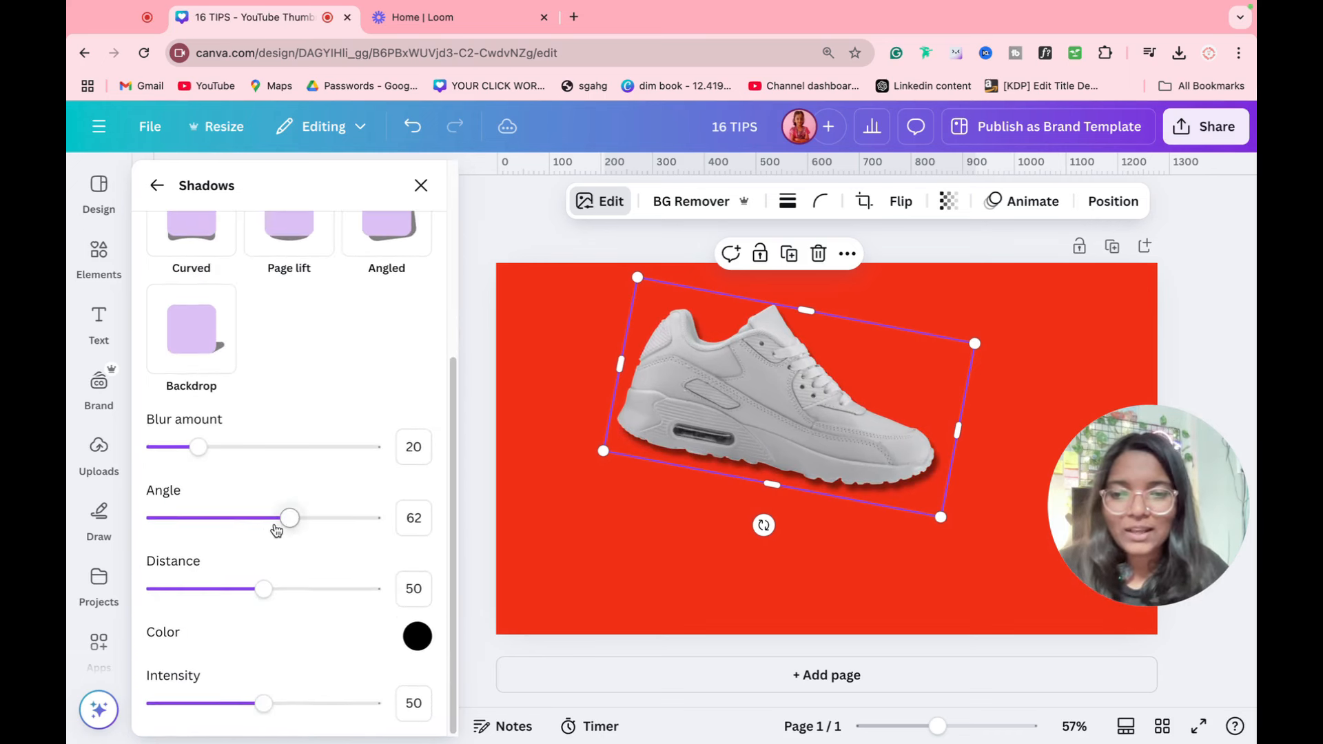
left_click_drag(276, 530, 420, 529)
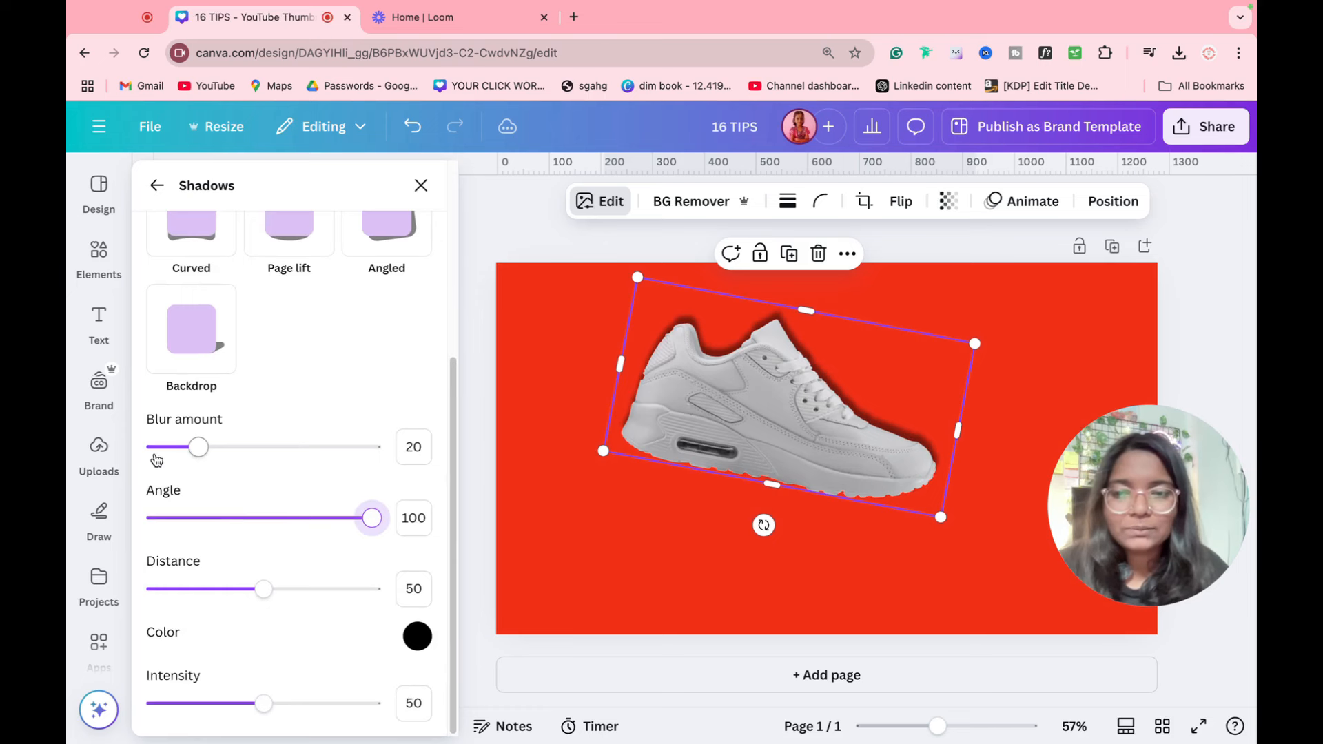
mouse_move(157, 461)
left_mouse_down()
mouse_move(166, 451)
mouse_move(135, 464)
mouse_move(174, 448)
left_mouse_up()
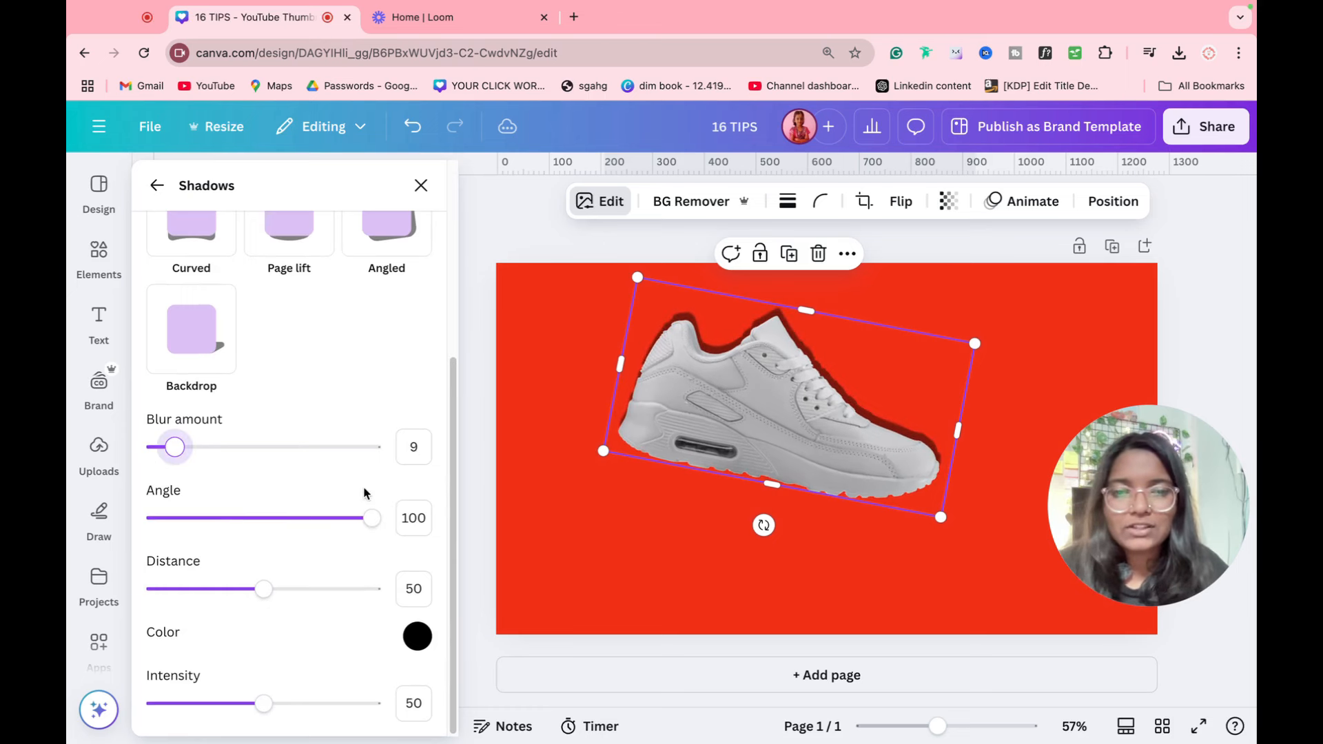
left_click_drag(308, 460, 404, 452)
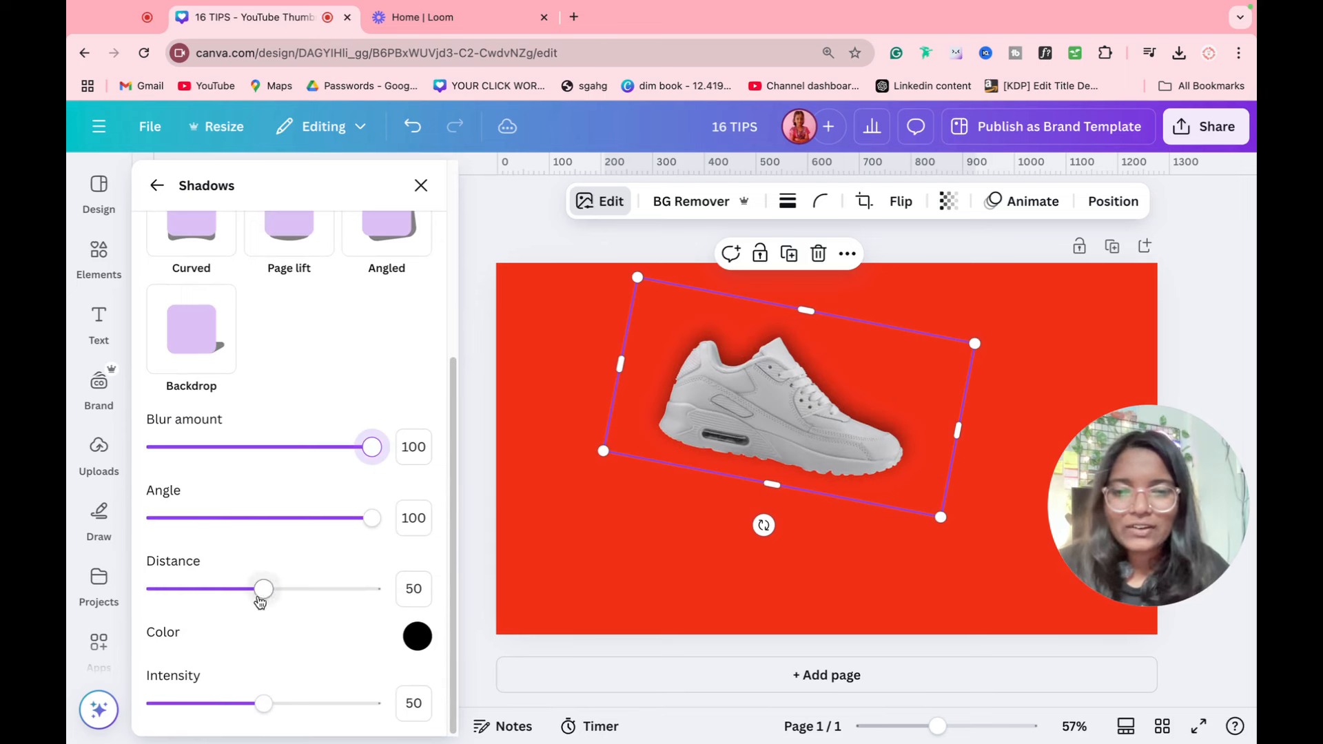
Set the drop shadow's distance to 100 and reduce its intensity to 0.
left_click_drag(260, 600, 425, 582)
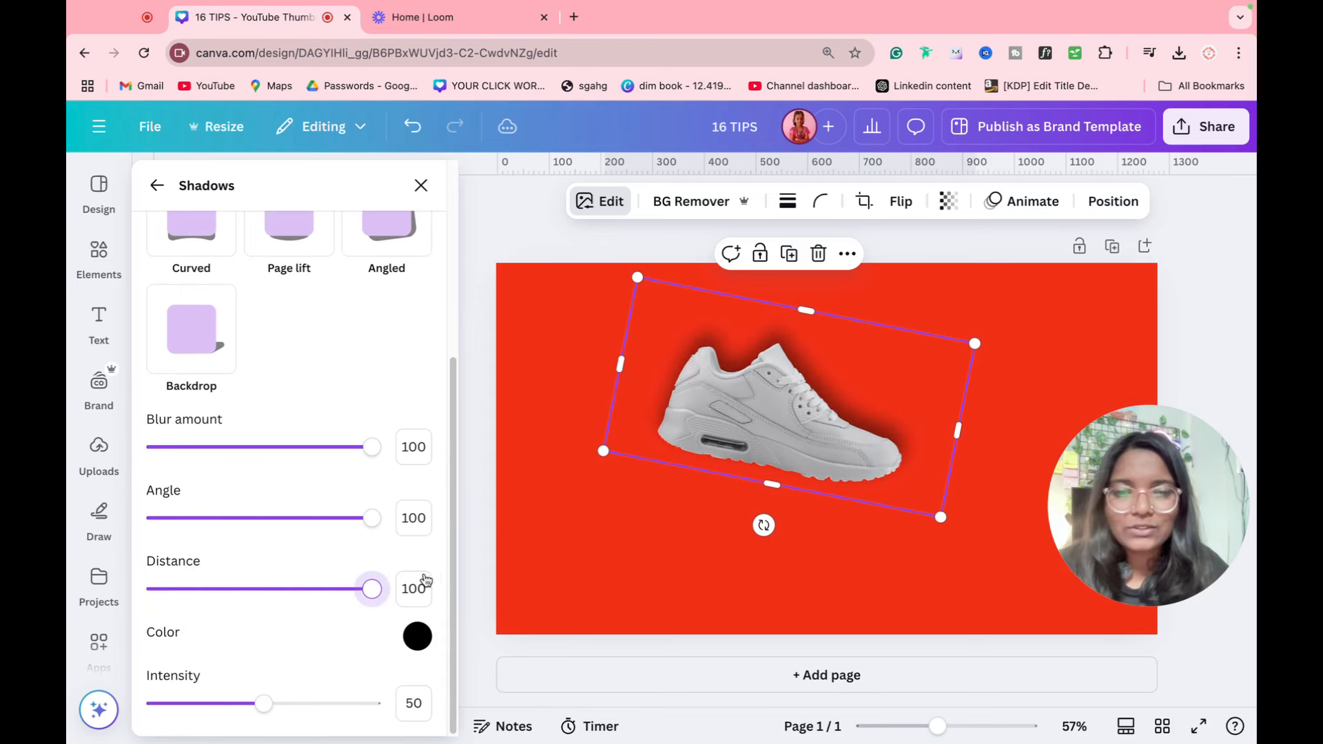
left_click_drag(288, 699, 456, 701)
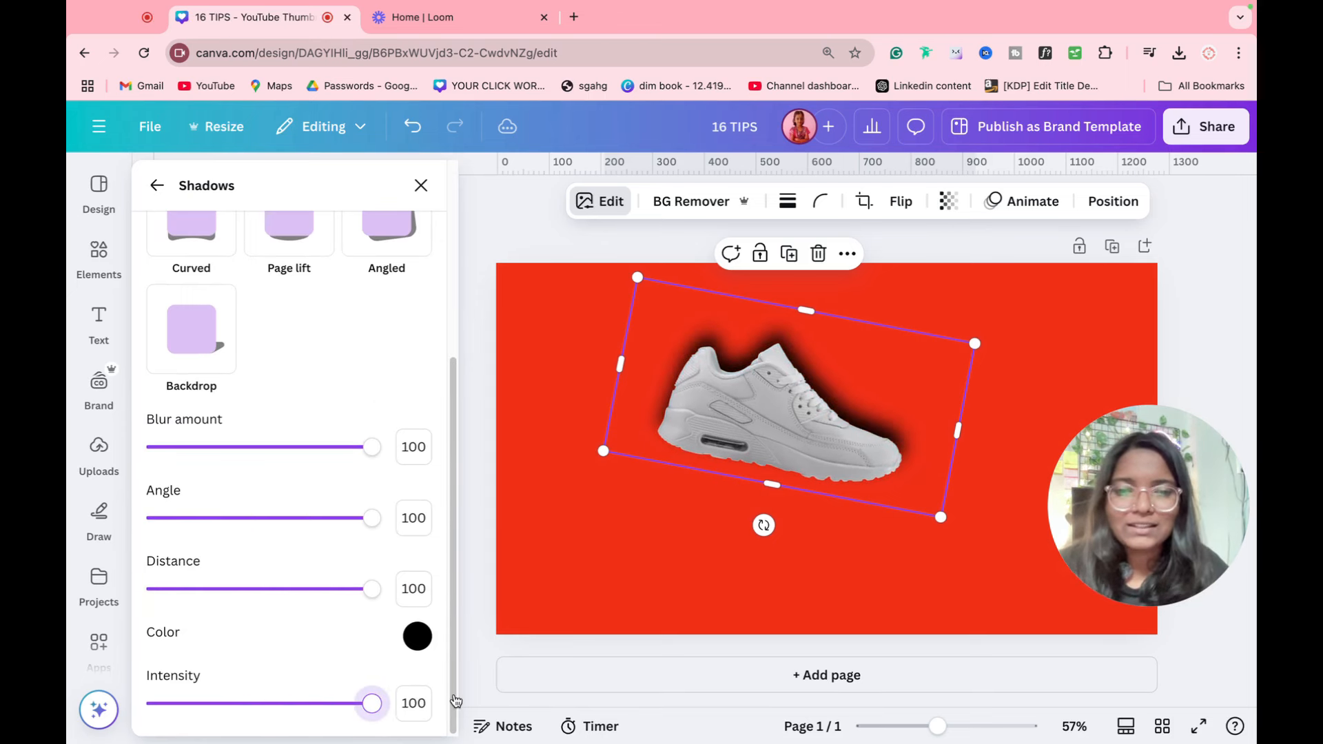
left_click(153, 703)
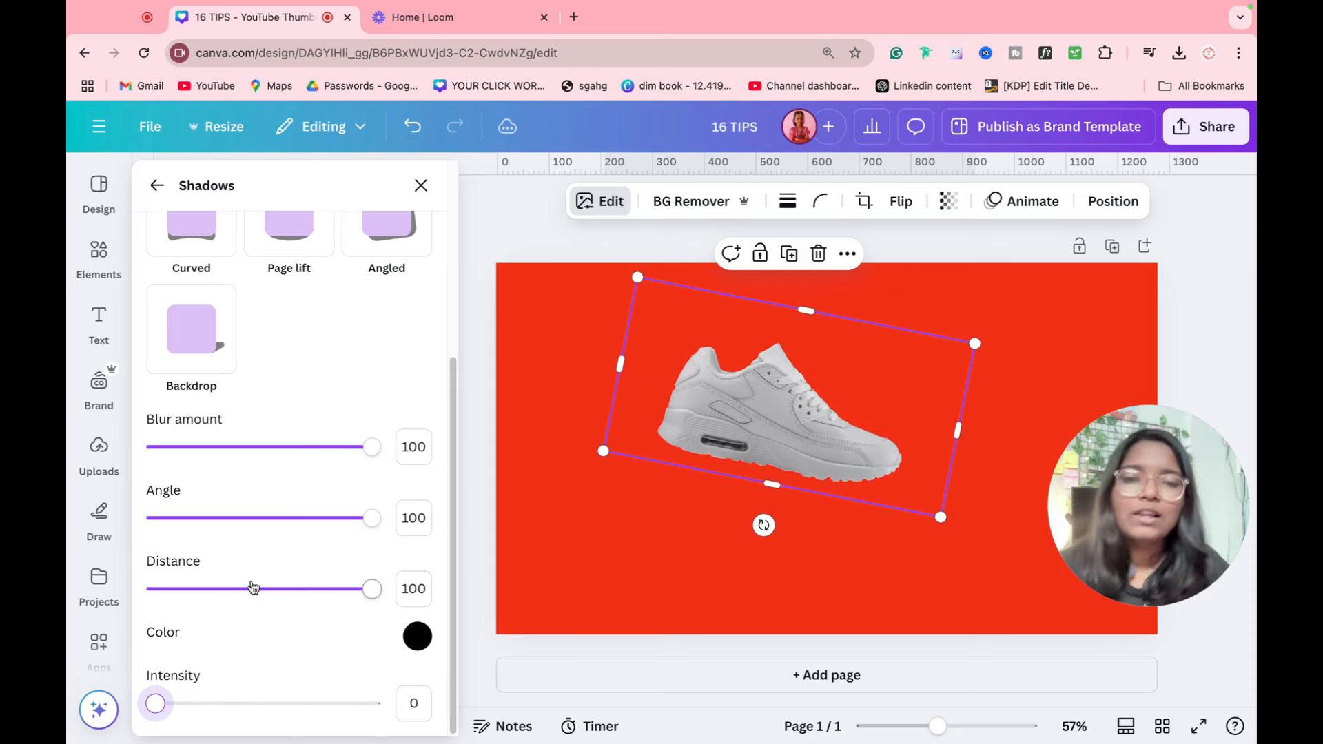
Leave the shadow settings and rotate the tilted shoe image until it is level.
scroll(257, 483, "up", 5)
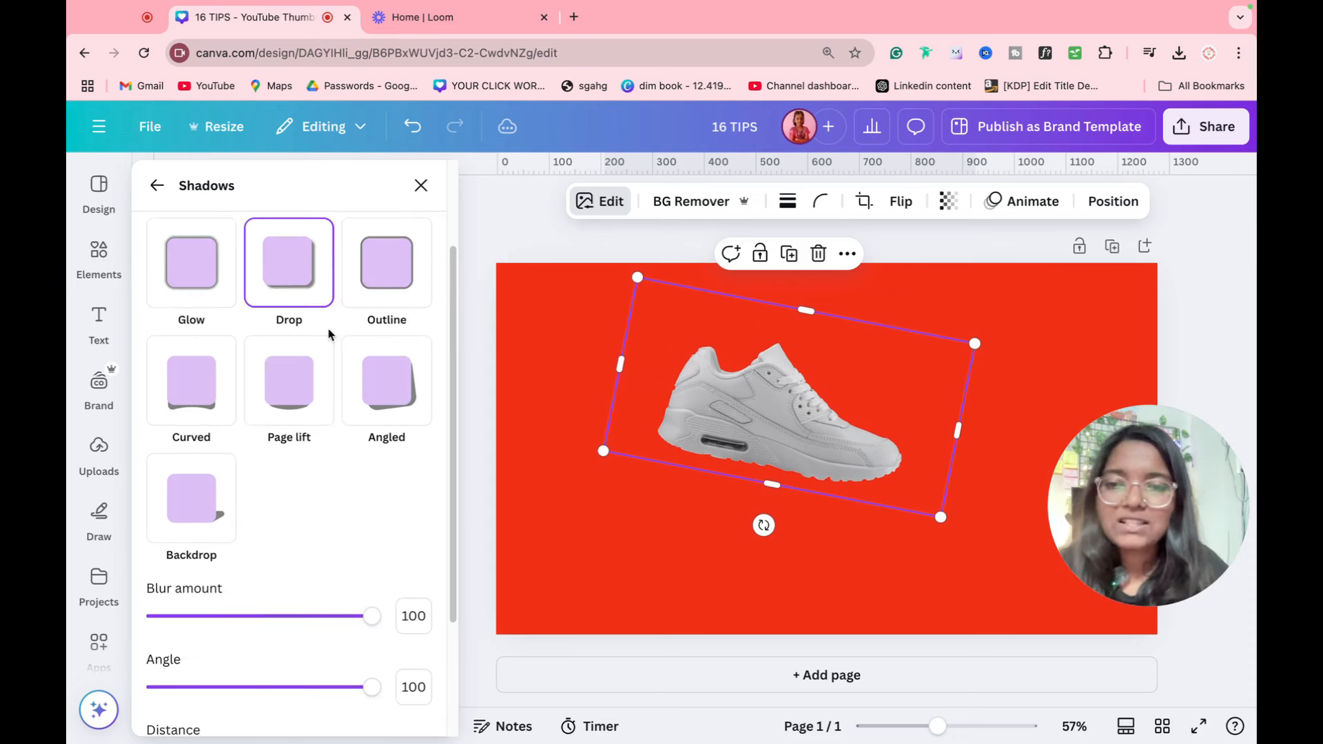
scroll(348, 351, "up", 2)
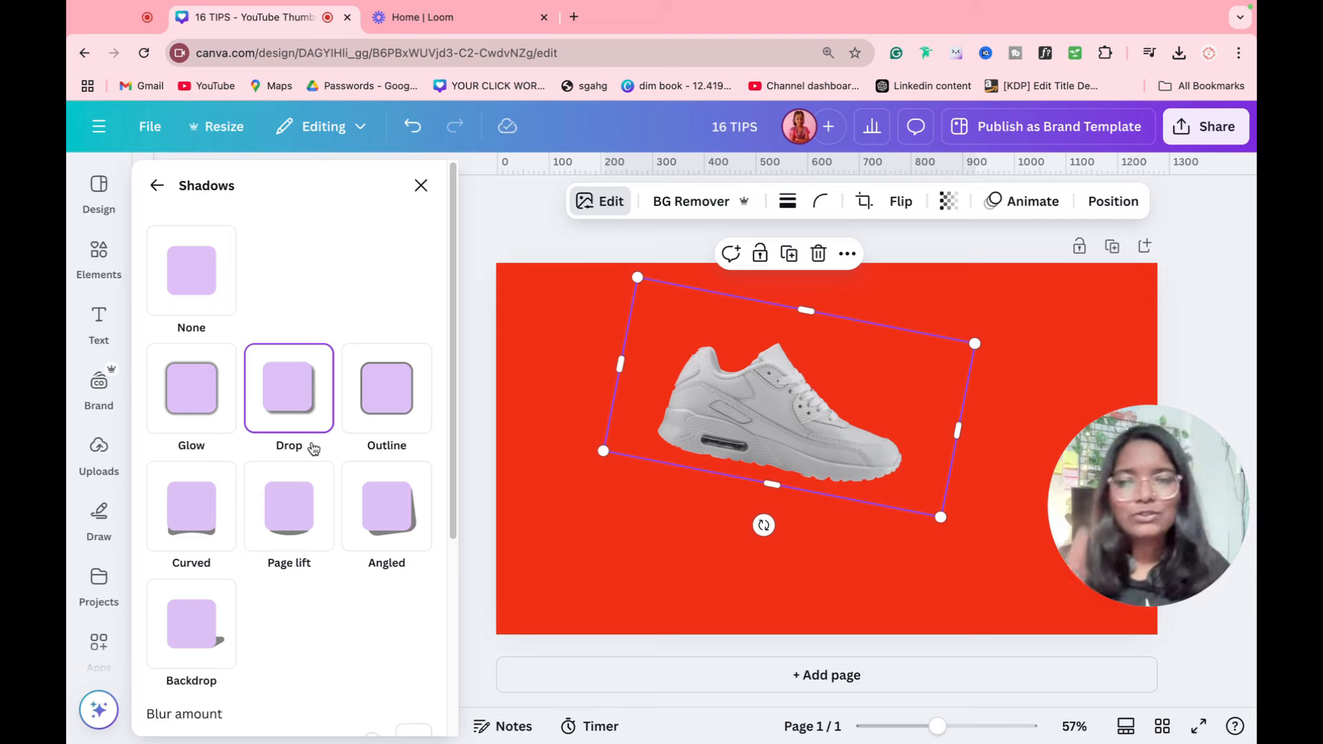
left_click(157, 185)
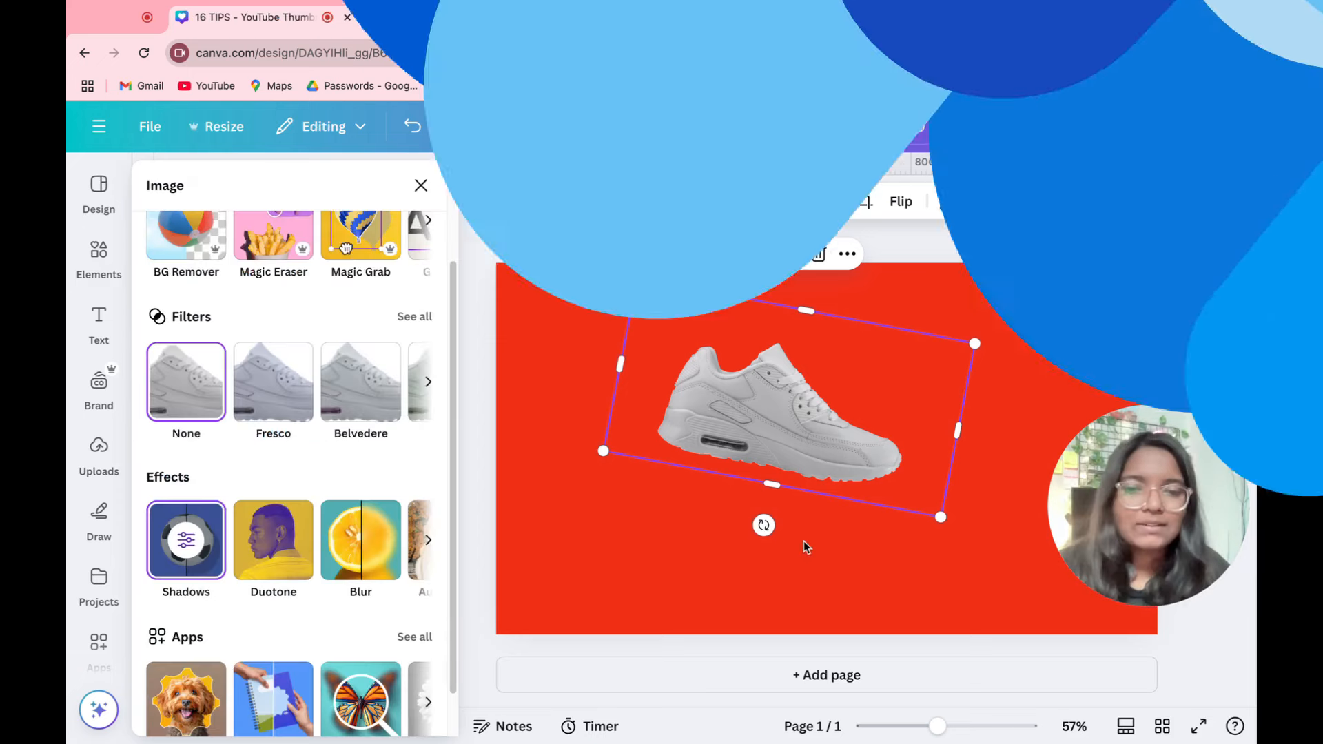
left_click_drag(761, 528, 788, 528)
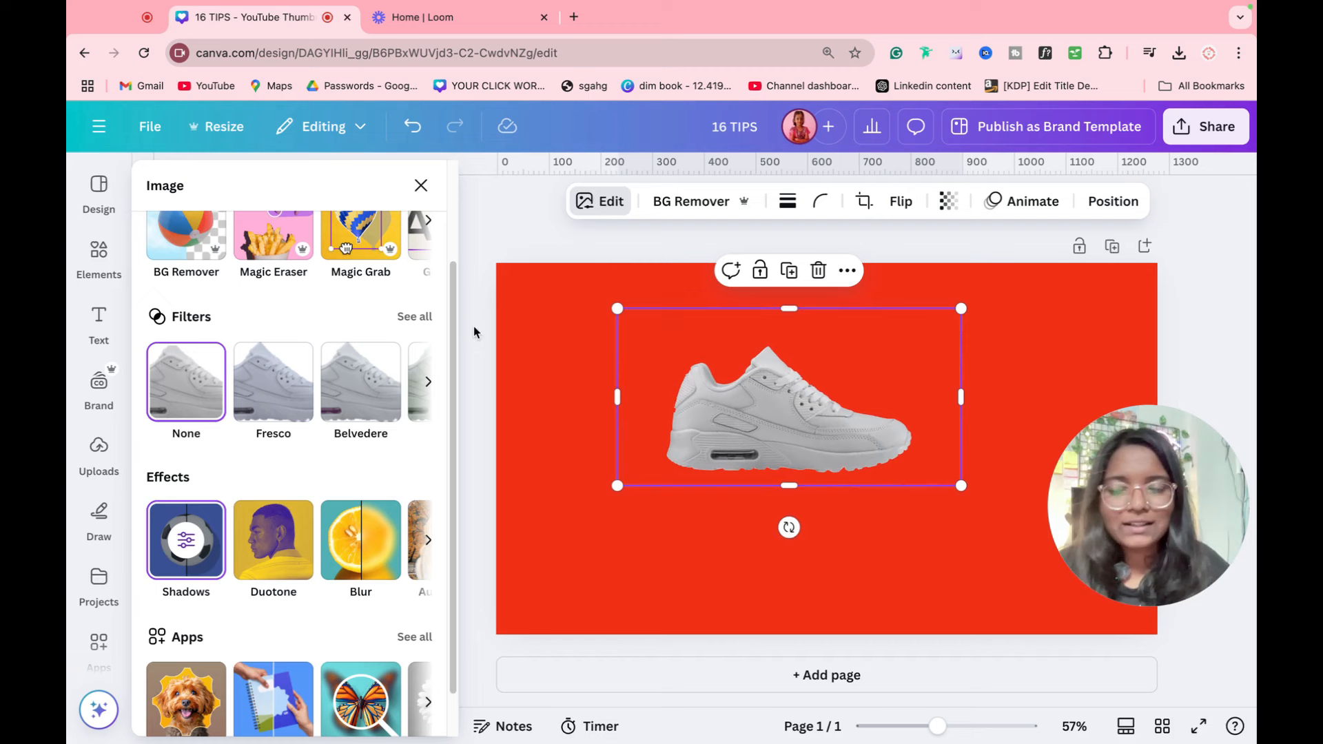
Reset the shoe's Drop shadow and give it blur amount 0, intensity 100, distance 100 and angle 31.
left_click(184, 552)
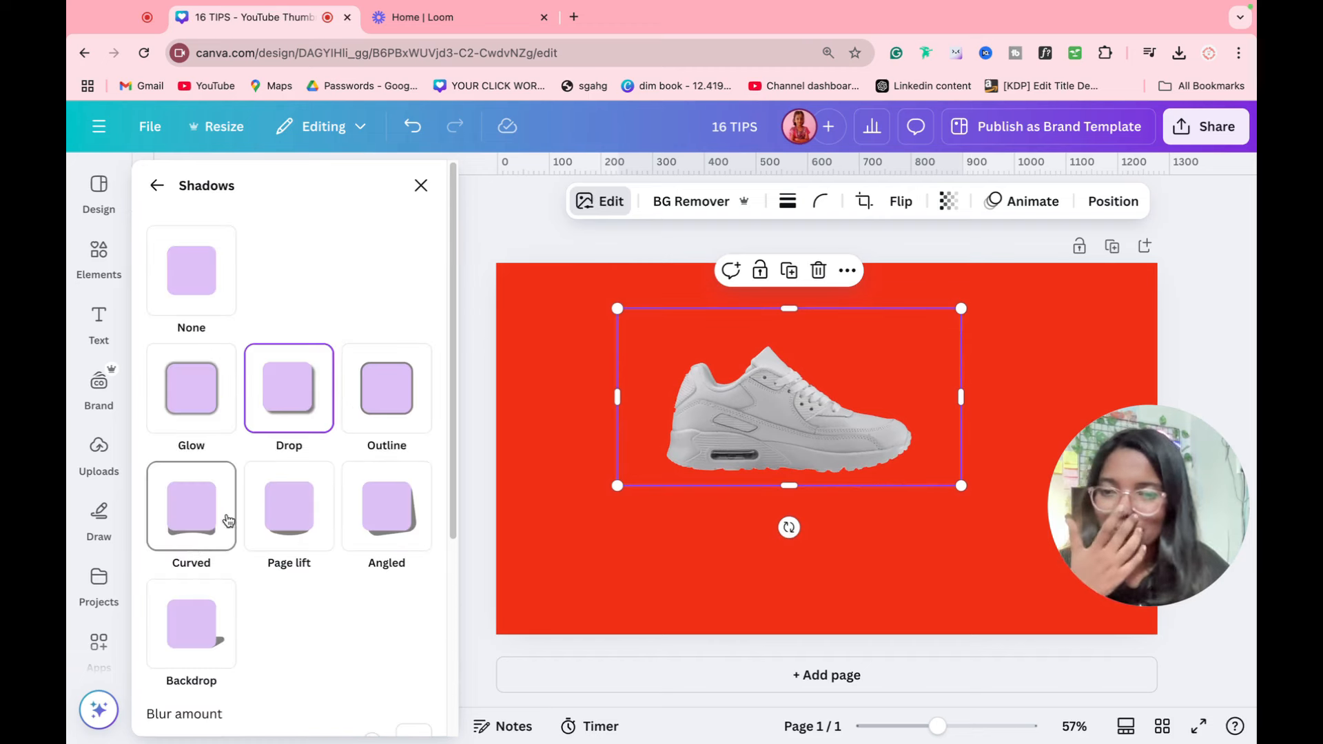
scroll(306, 433, "down", 4)
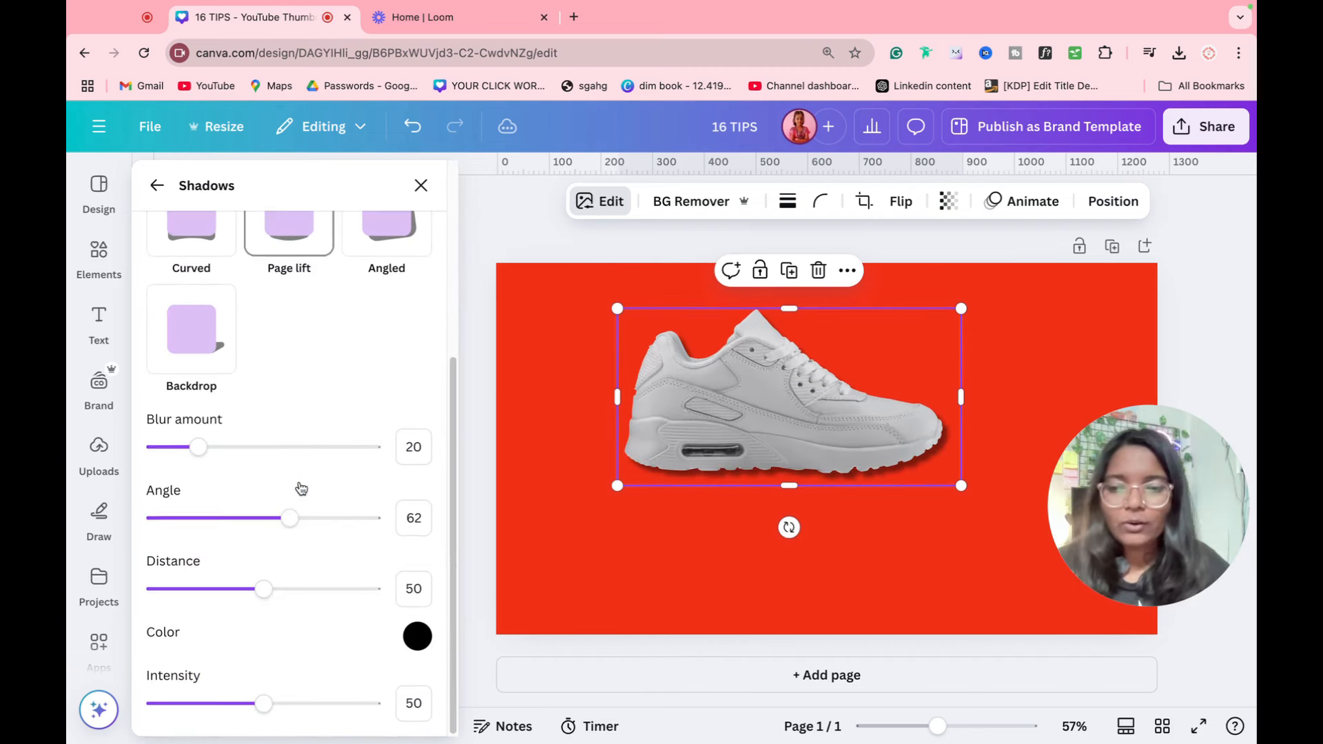
left_click_drag(204, 458, 104, 453)
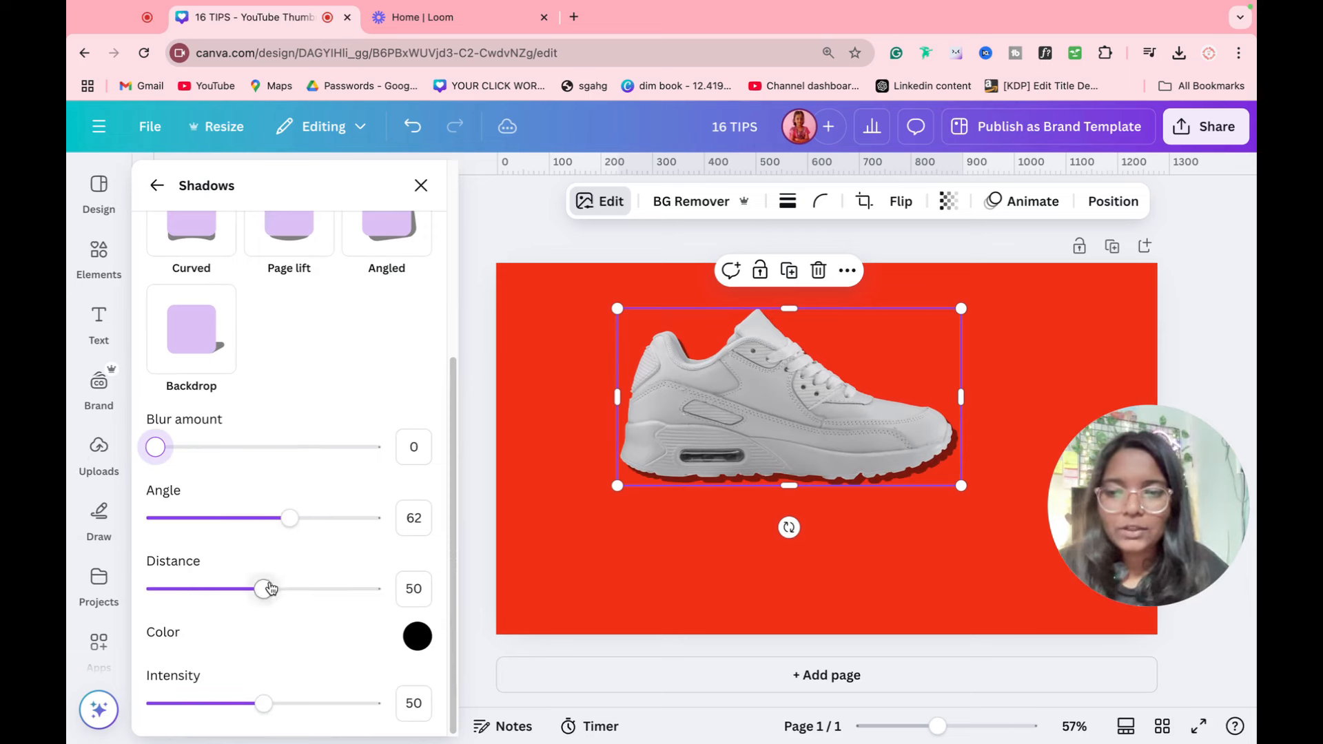
left_click_drag(266, 704, 551, 728)
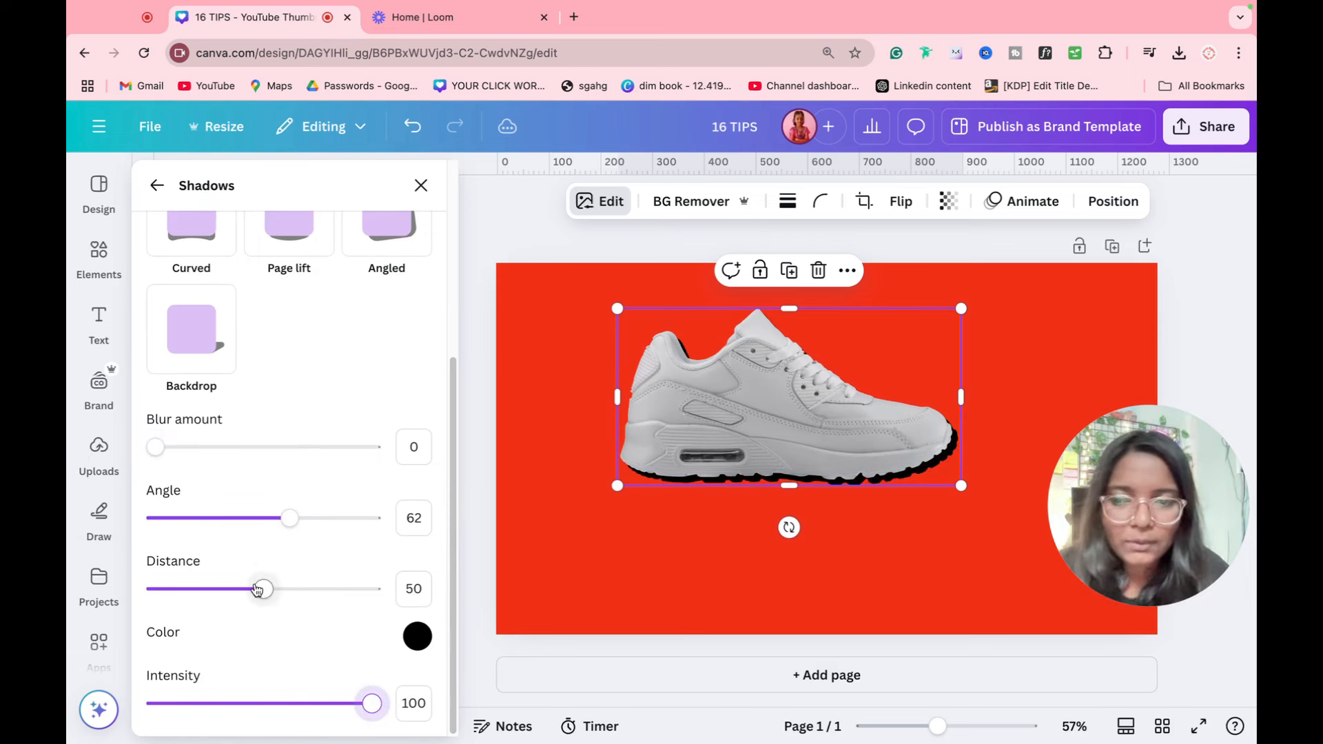
left_click_drag(258, 589, 437, 616)
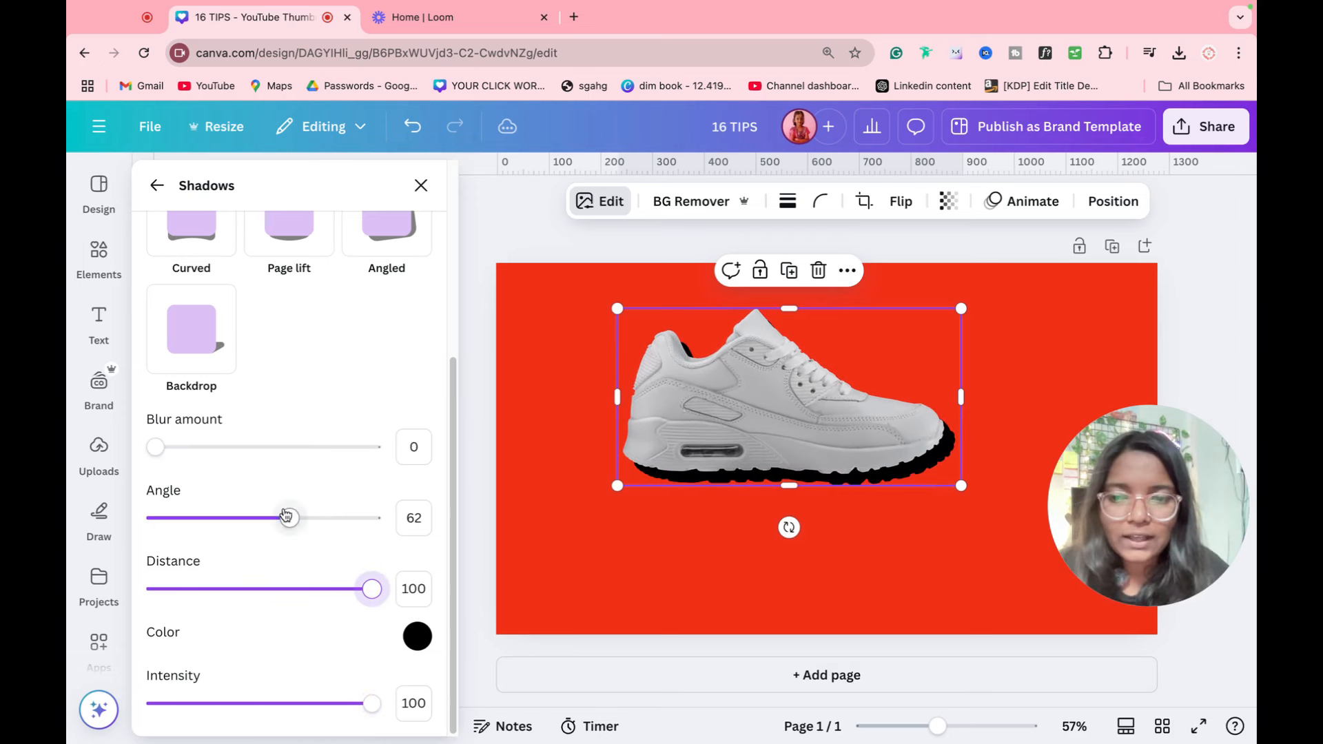
left_click_drag(286, 516, 222, 518)
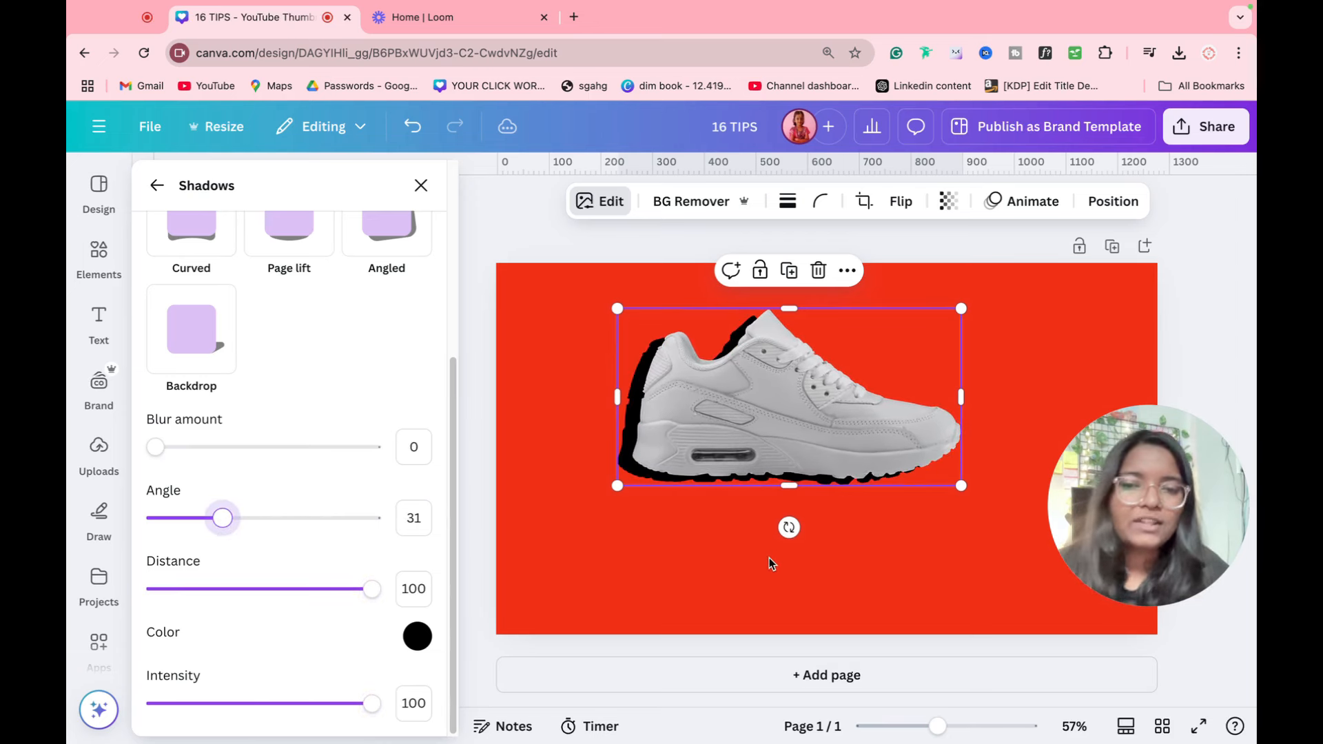
left_click(769, 560)
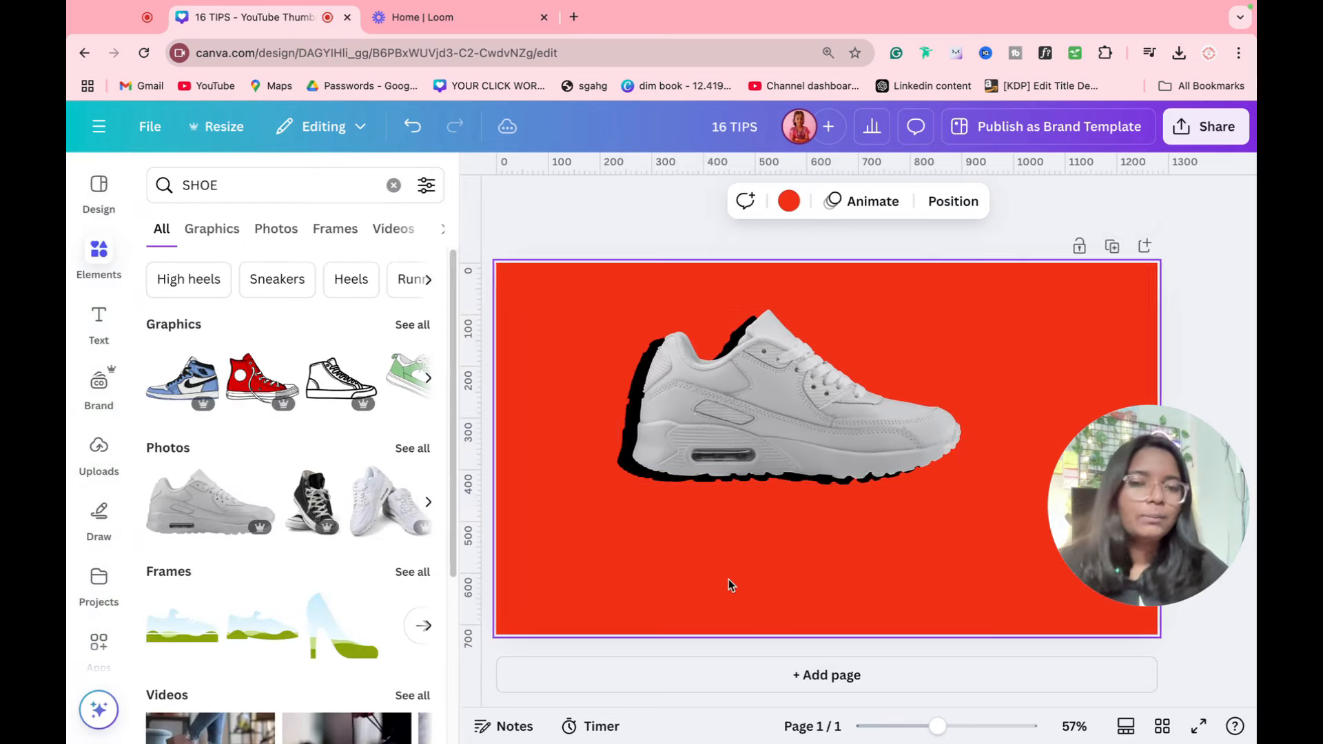
Undo the drop shadow changes on the shoe until it has no shadow.
left_click(873, 370)
key("super+z")
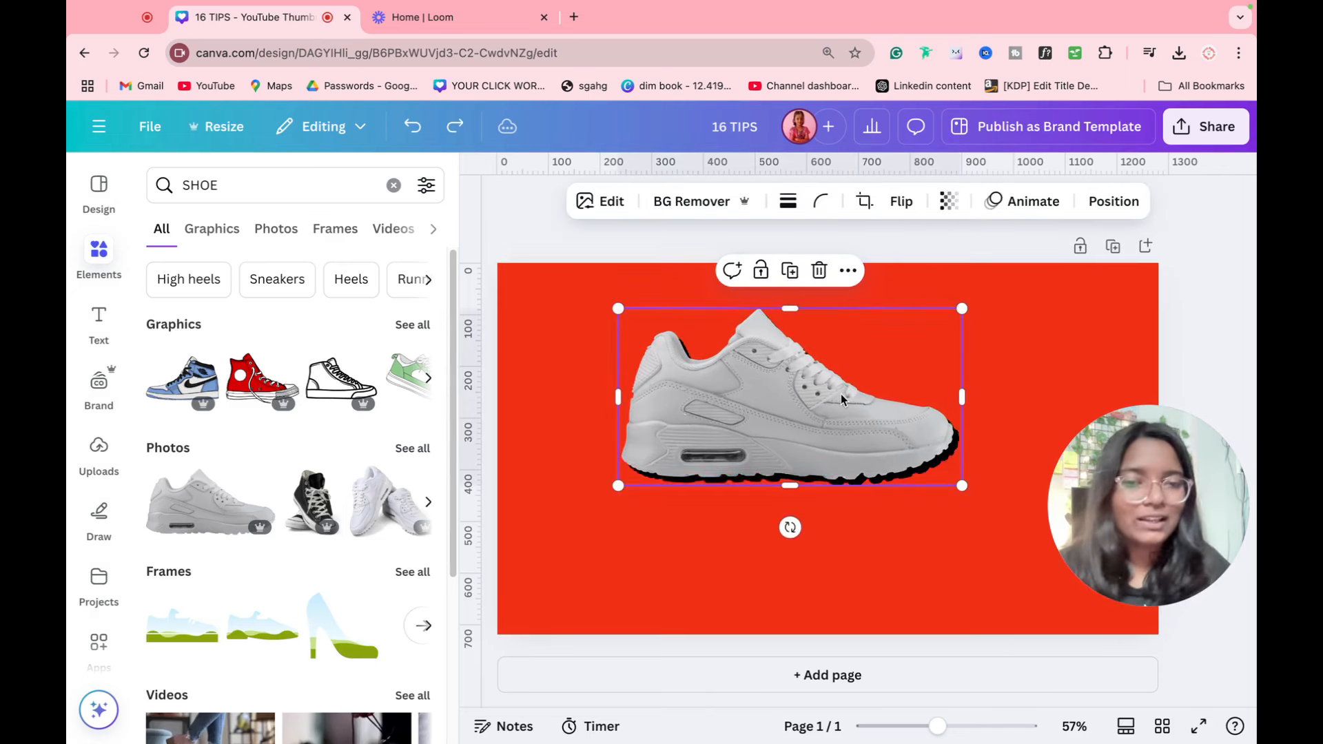
key("super+z")
key("super+z")
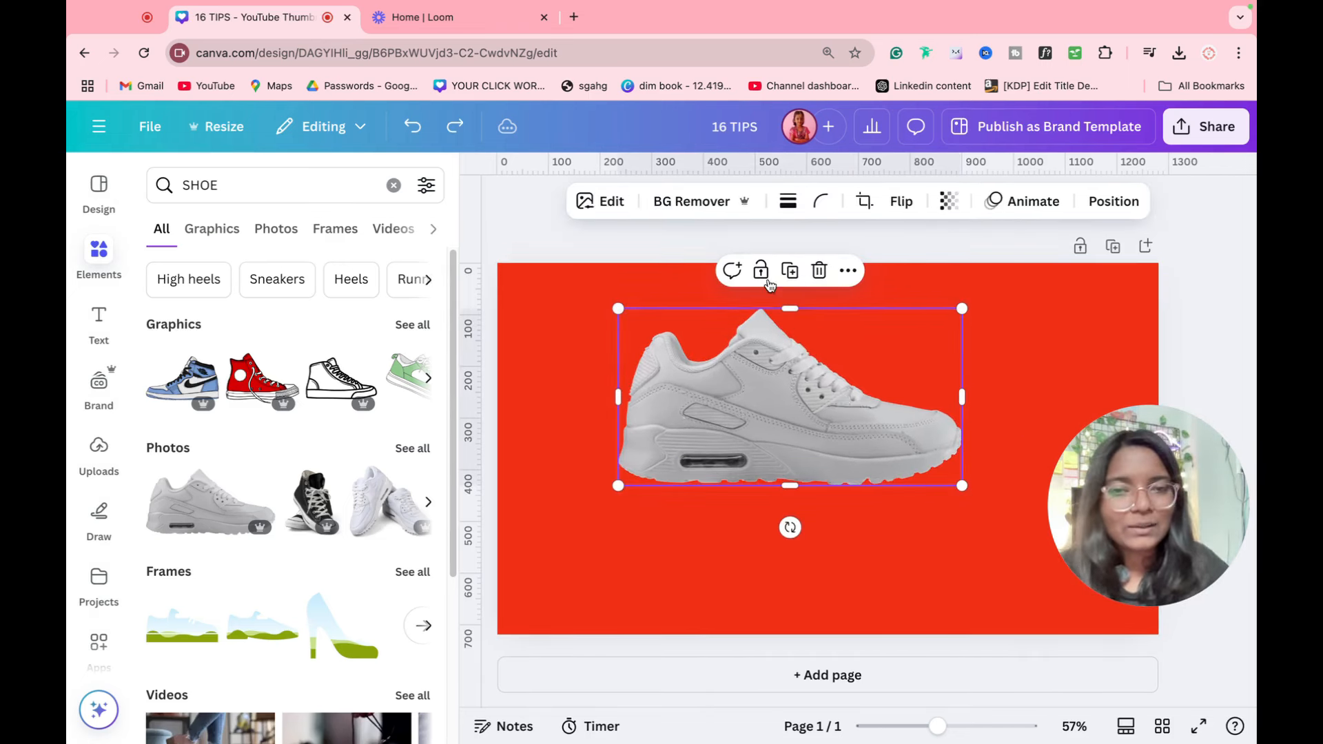
Apply the Outline shadow effect to the level shoe image.
left_click(594, 202)
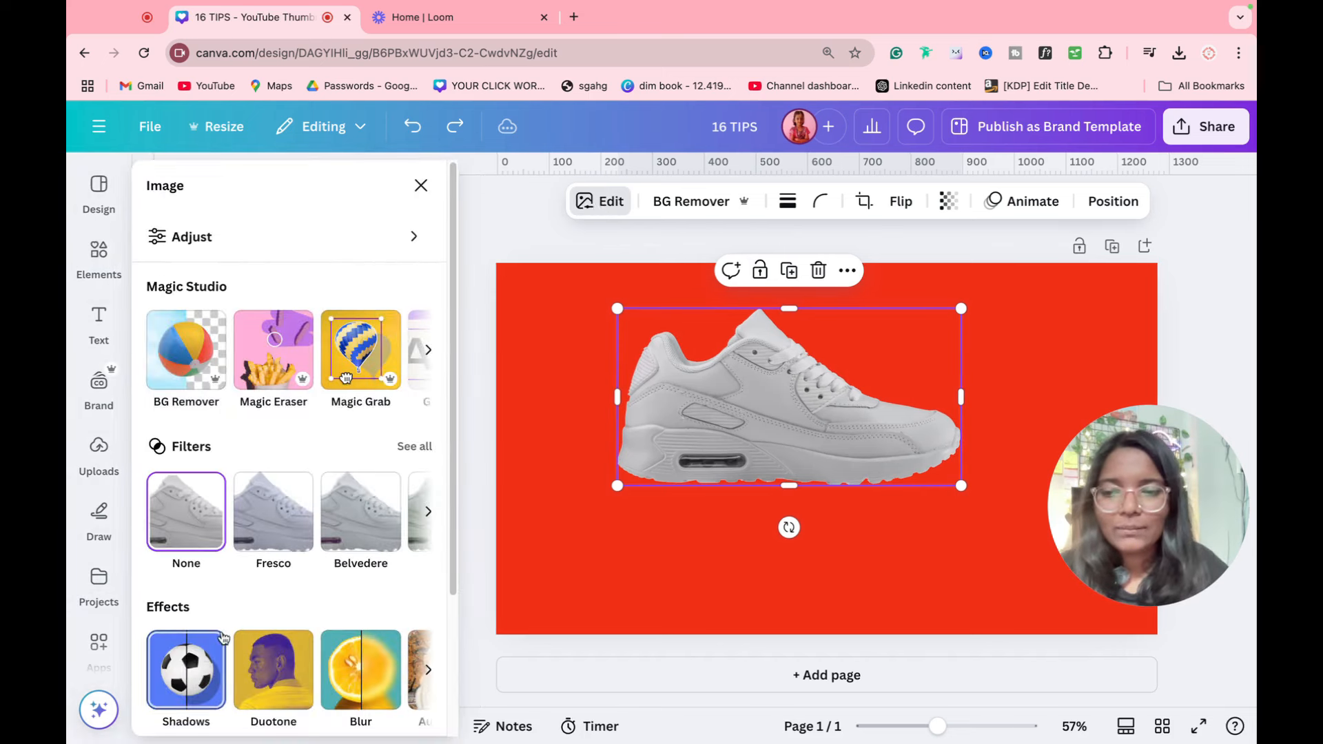
left_click(176, 677)
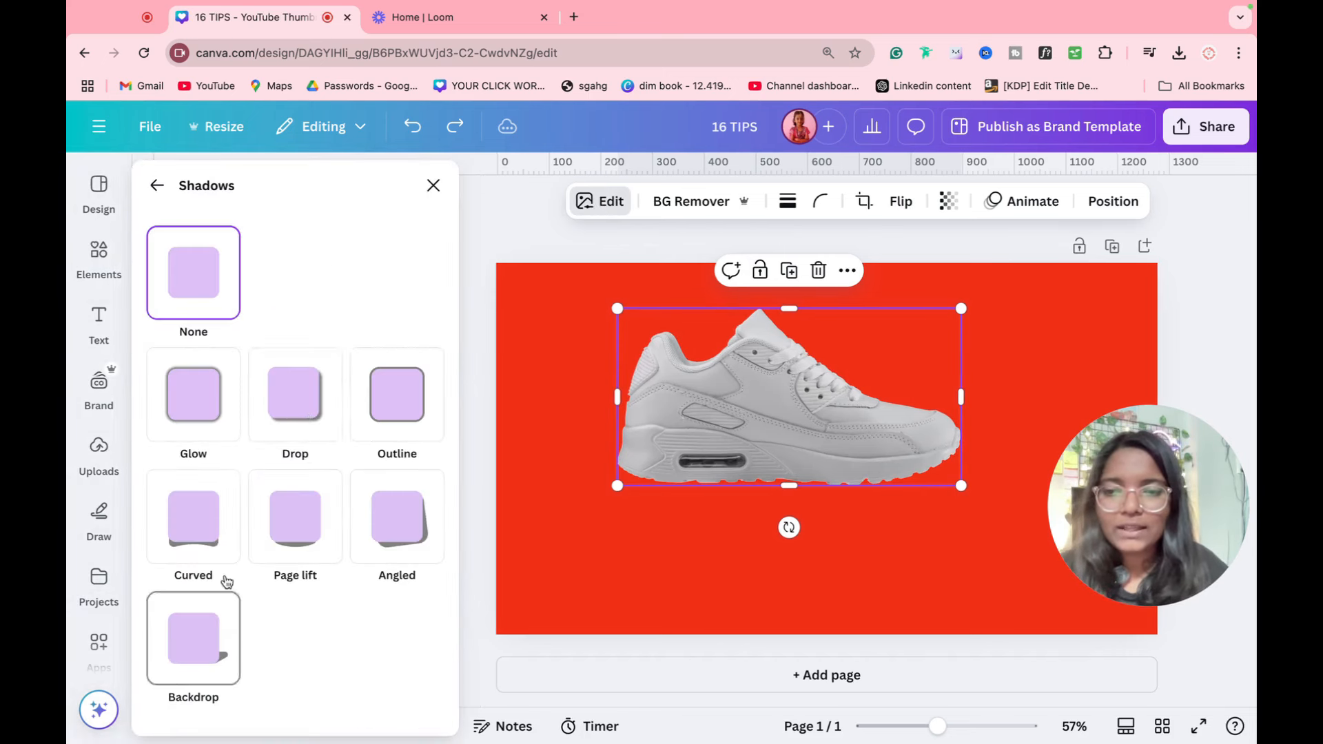
left_click(423, 422)
left_click(718, 592)
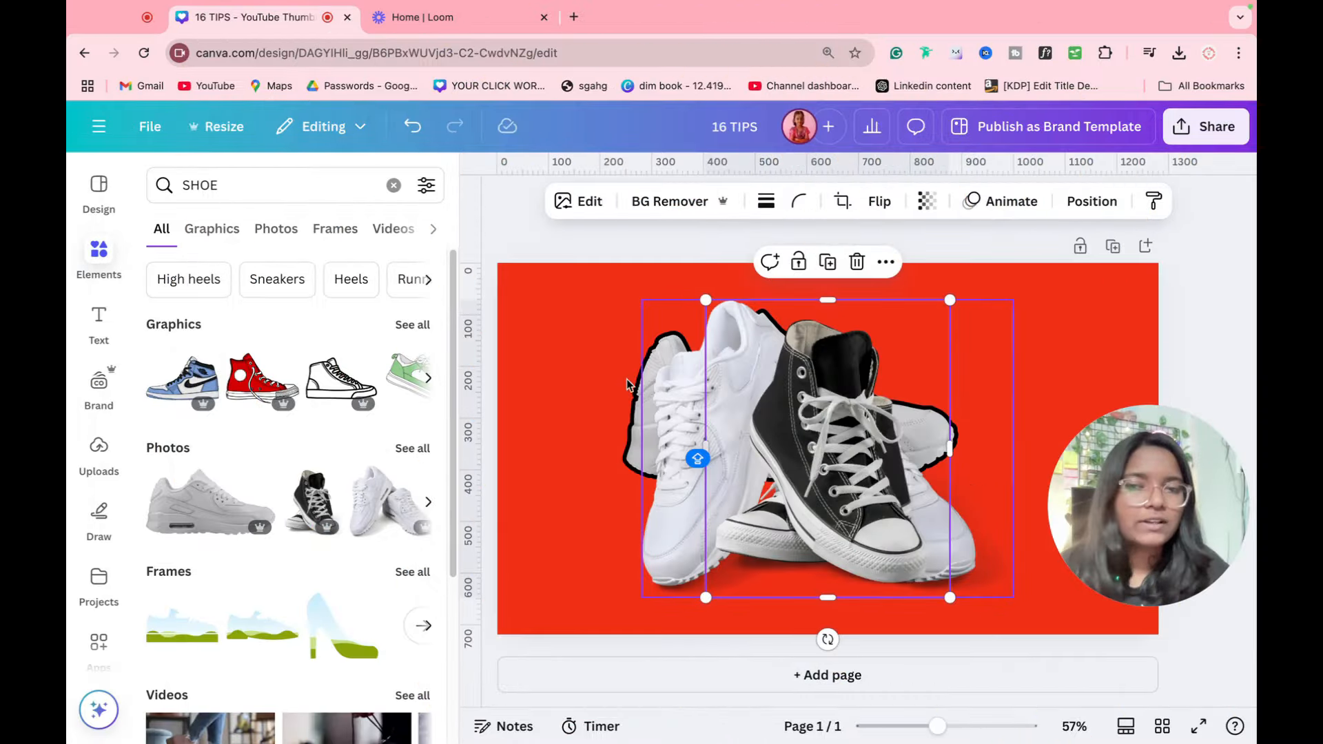
Try moving the black high-top photo and the white sneaker photo apart on the canvas, and undo both moves.
left_click(484, 178)
left_click_drag(706, 421, 939, 383)
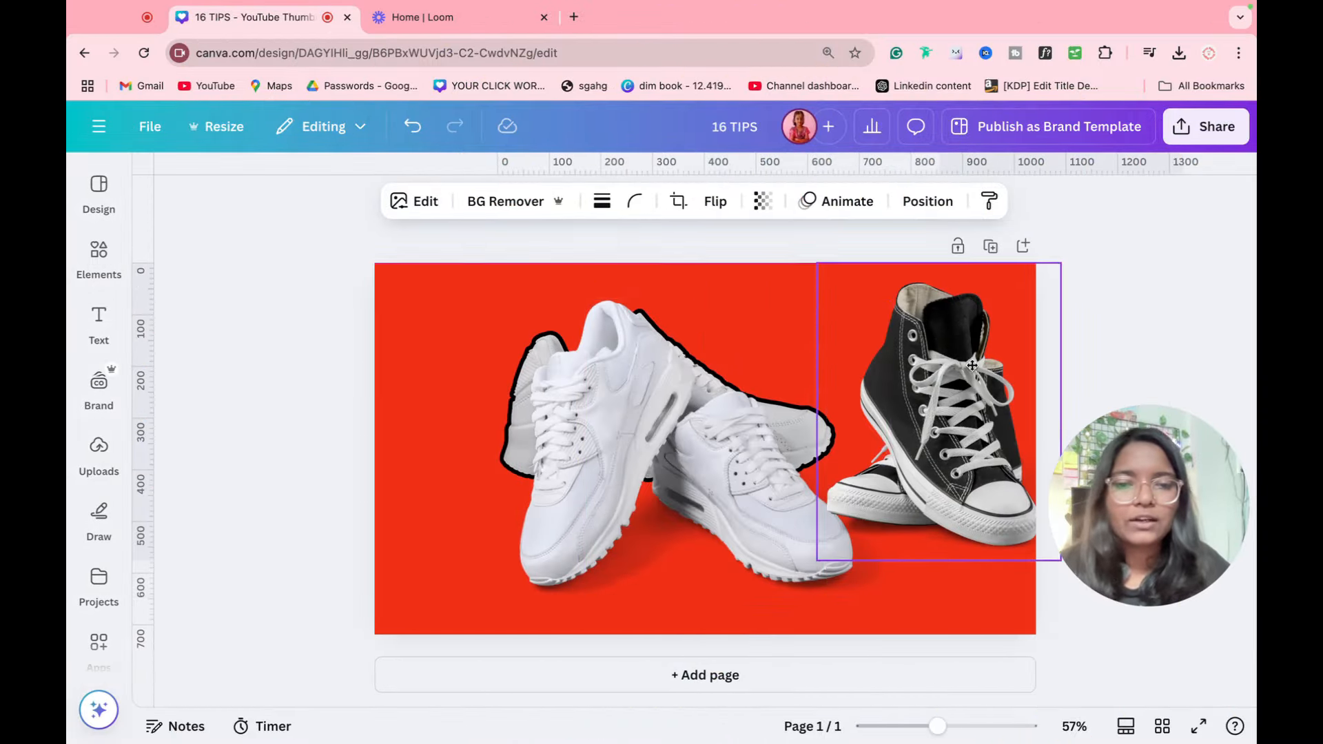
left_click_drag(591, 407, 455, 410)
key("ctrl+z")
key("ctrl+z")
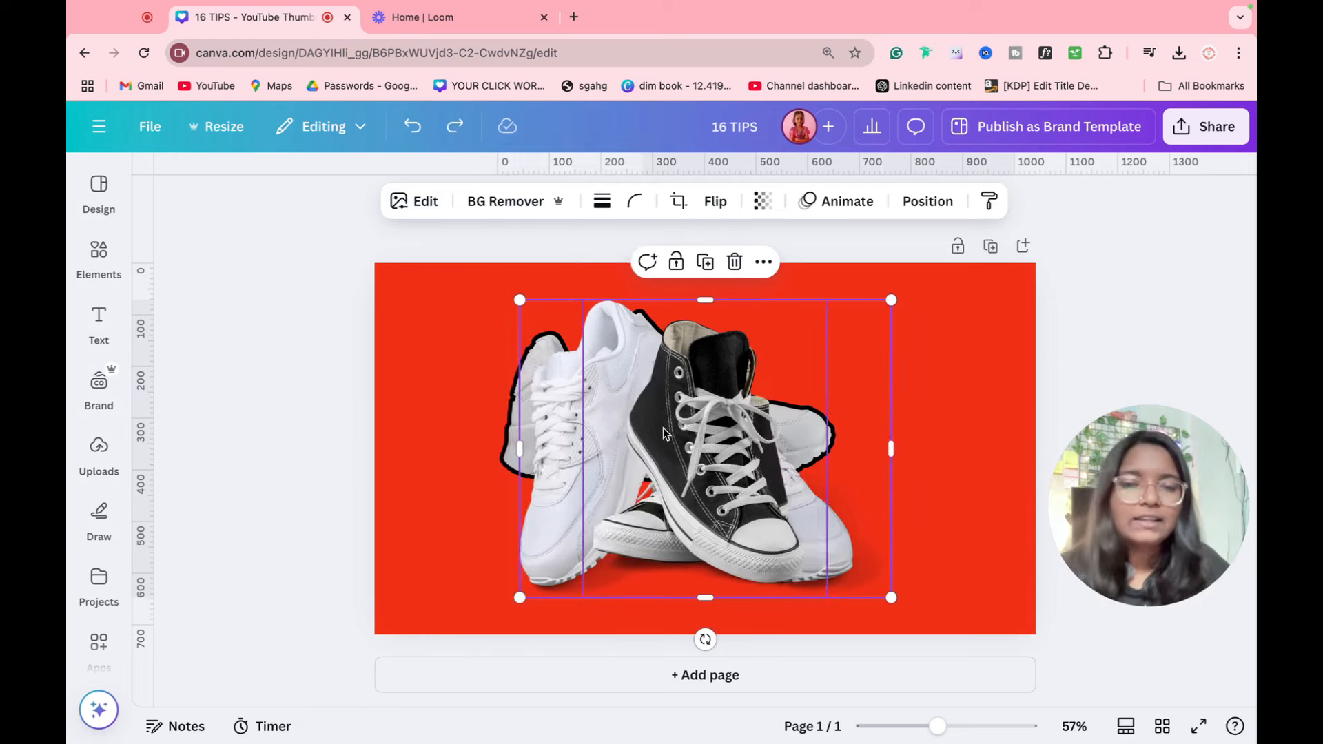
Move the white sneaker pair above the black high-top in the design's layer order.
left_click(925, 203)
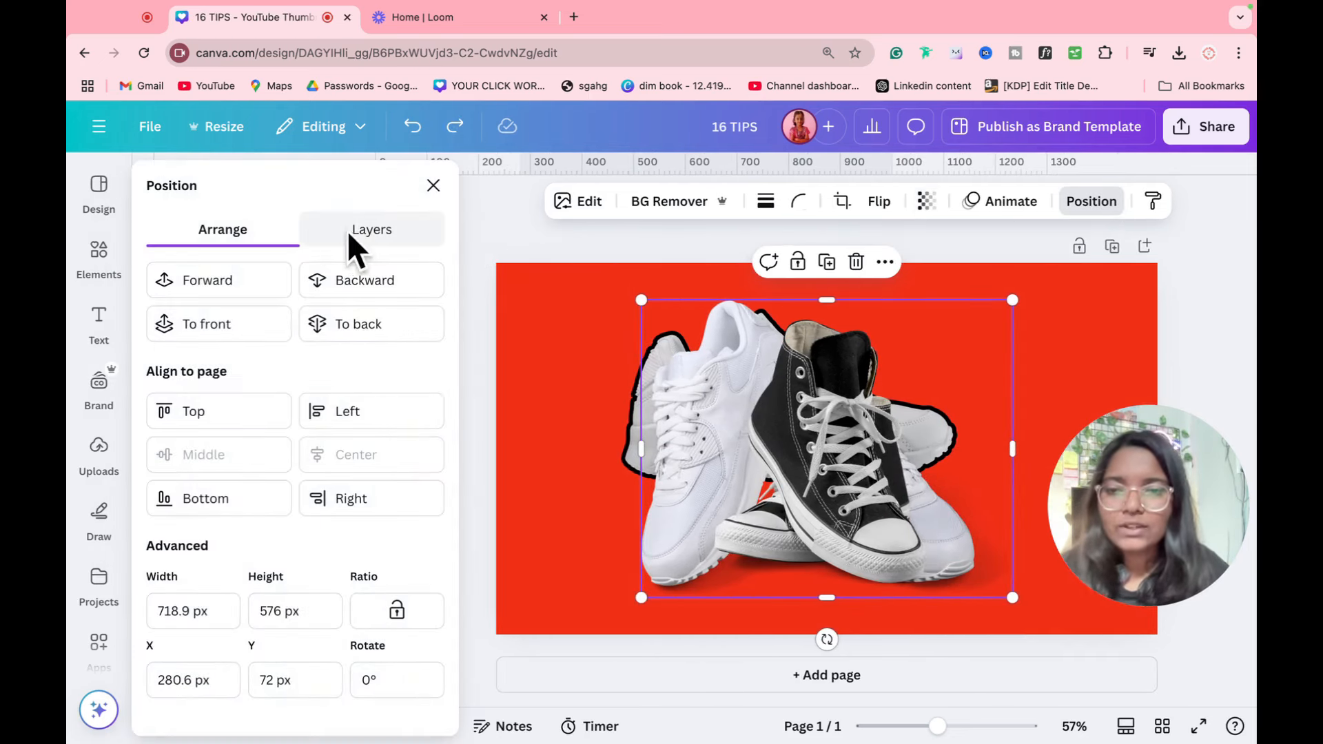
left_click(385, 240)
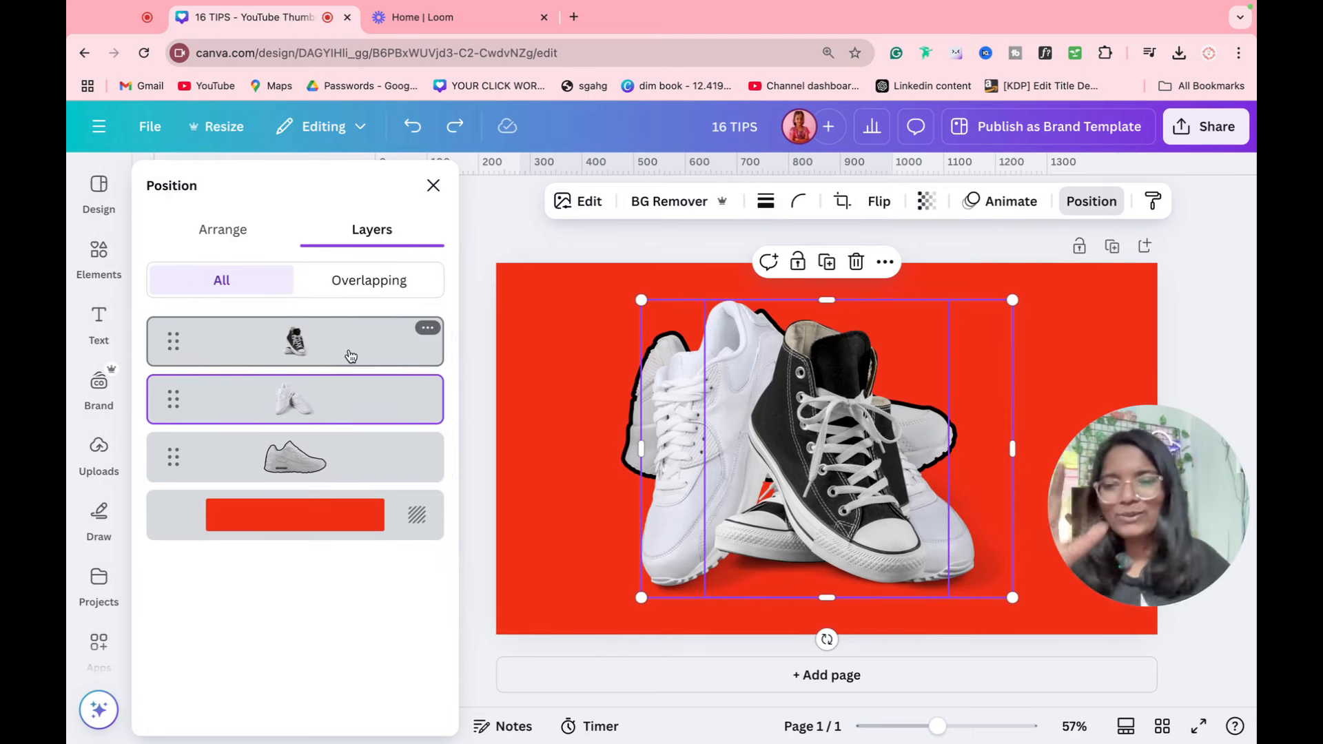
left_click_drag(351, 355, 332, 333)
left_click_drag(332, 395, 323, 341)
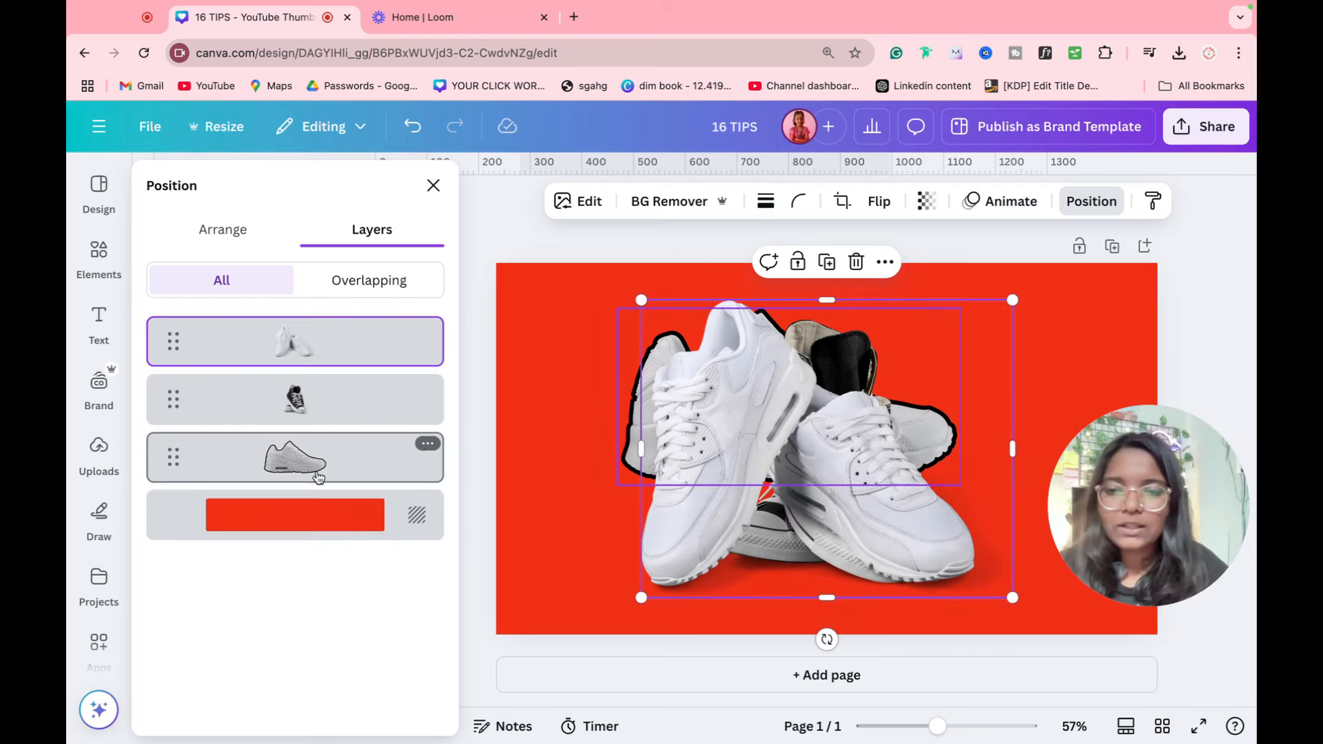
Try raising the level shoe in the layer order, and compare the all and overlapping layer views.
left_click(422, 525)
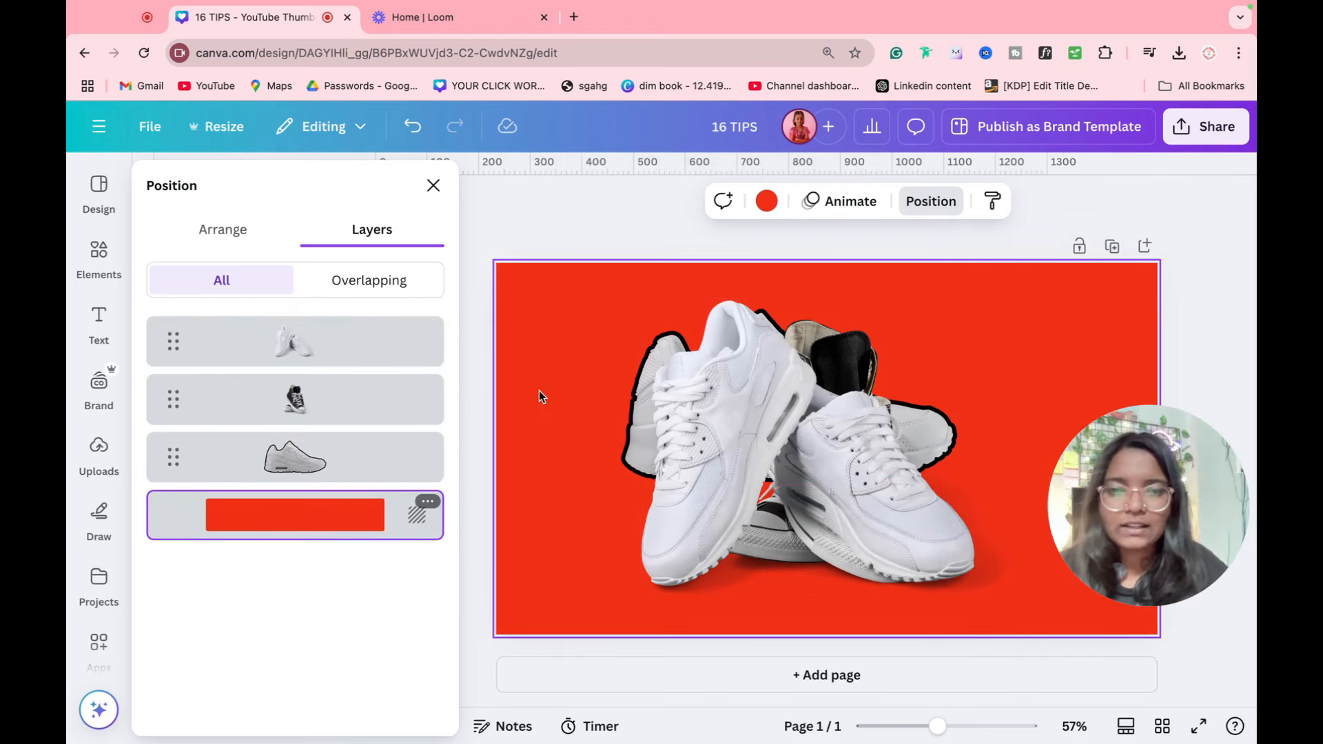
left_click(355, 457)
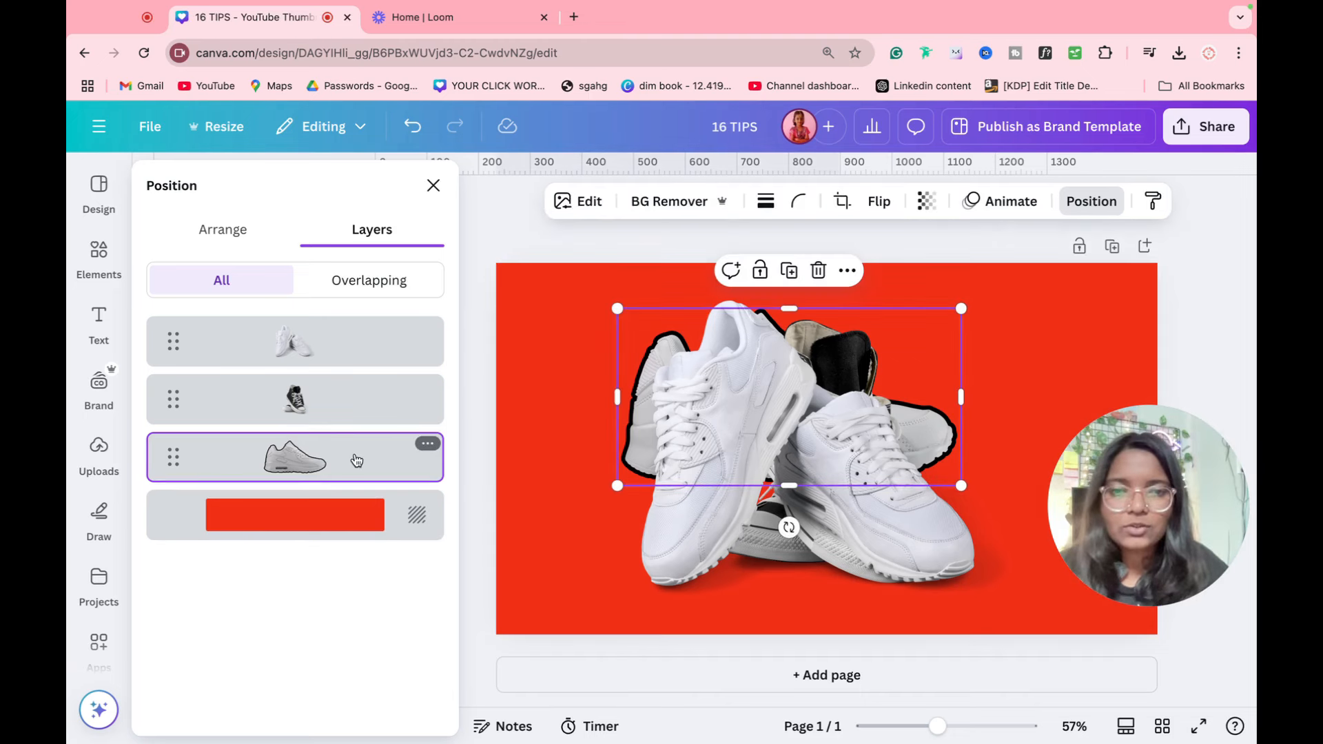
left_click_drag(354, 461, 357, 301)
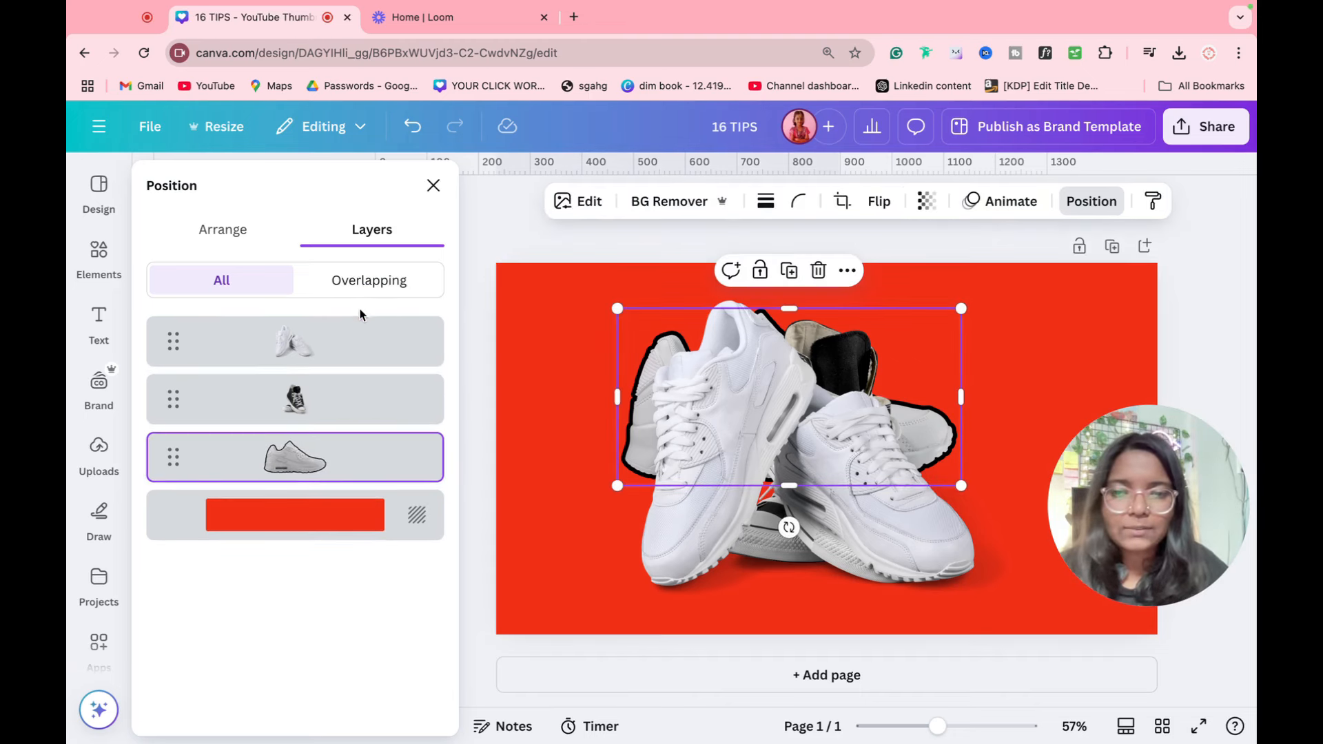
left_click(370, 288)
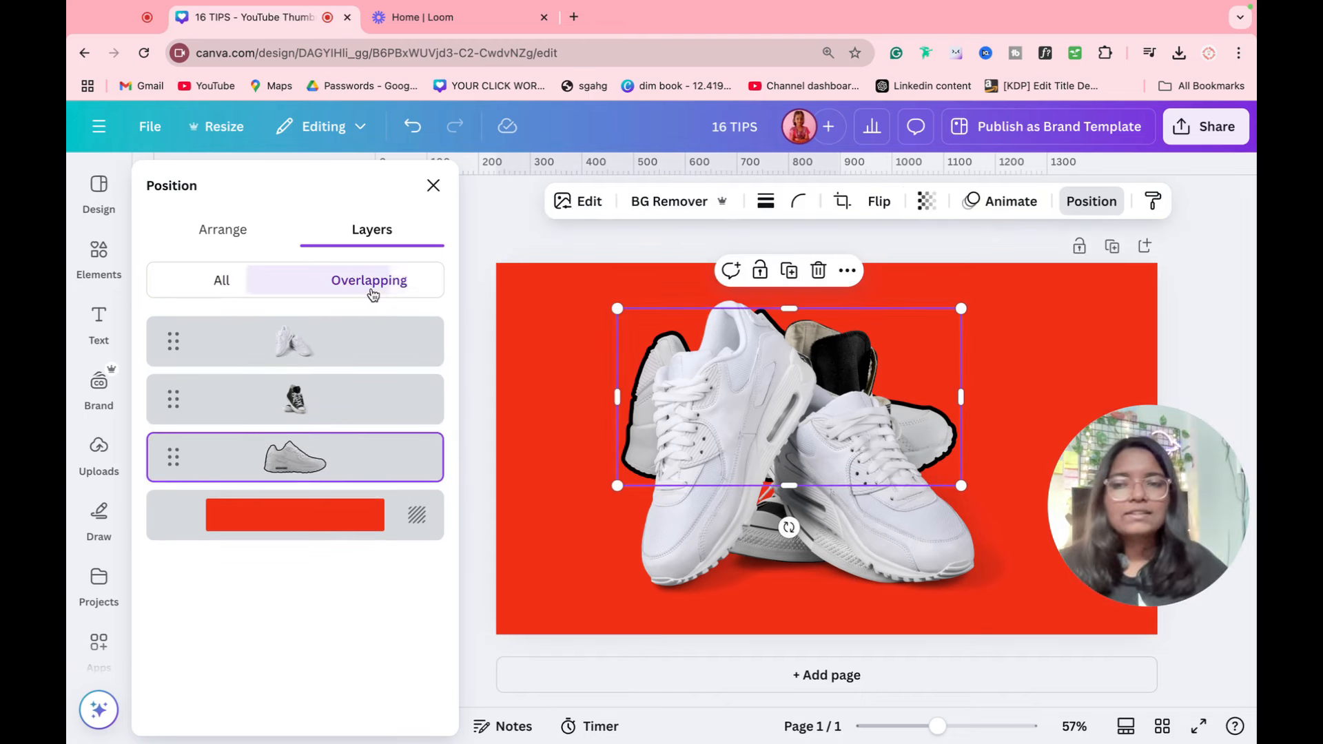
left_click(241, 290)
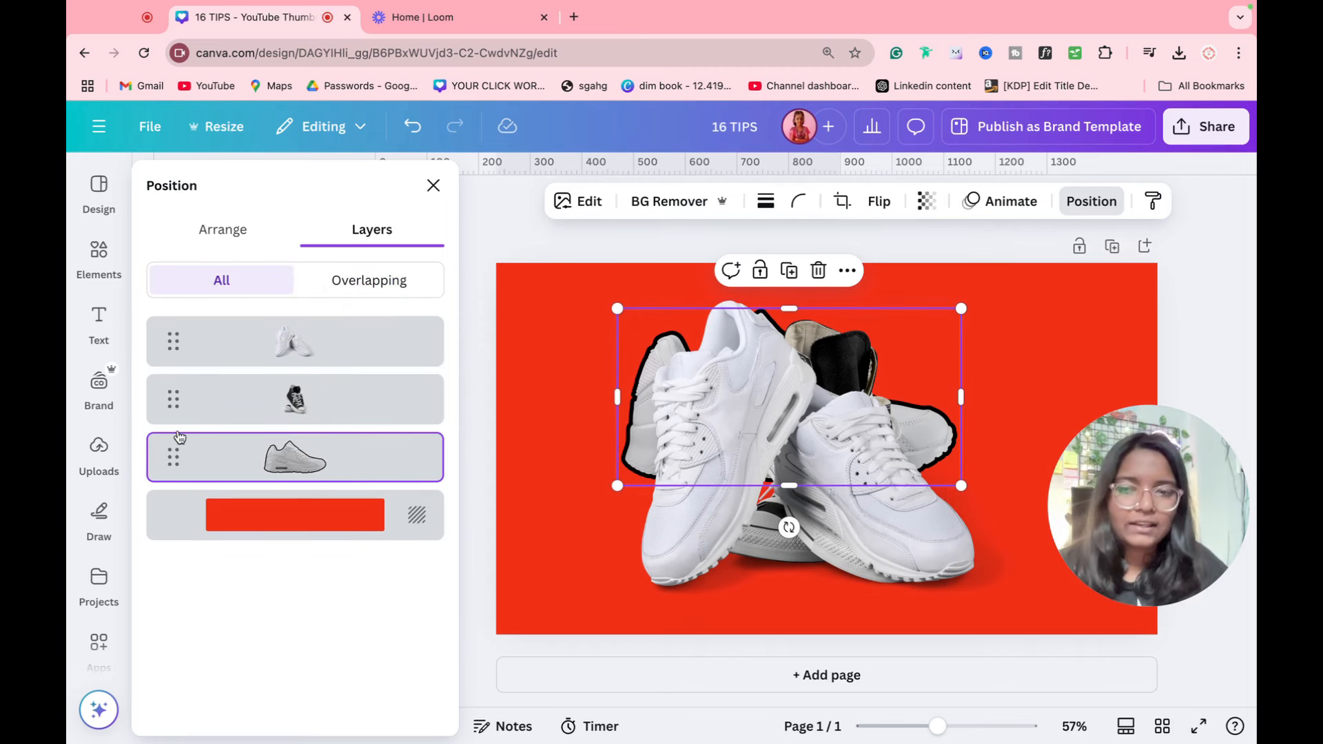
left_click_drag(170, 455, 193, 417)
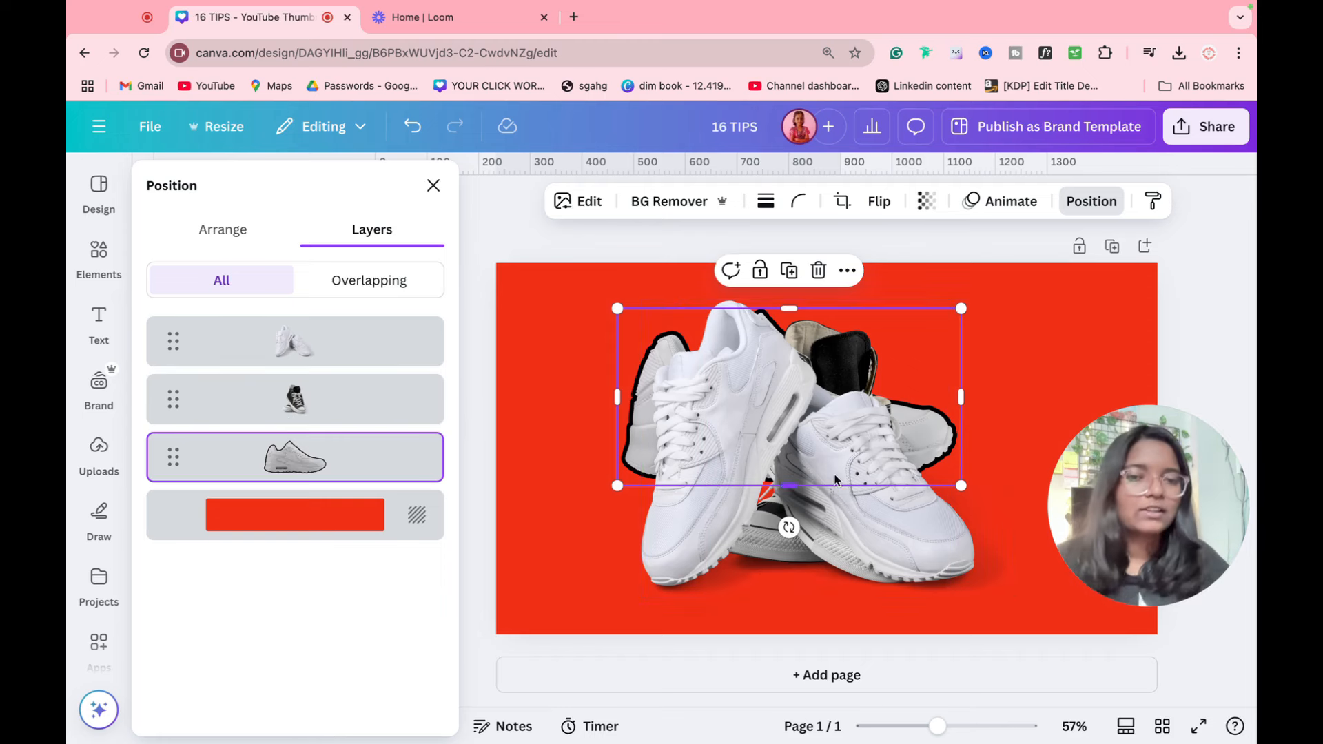
Move the shoe images around the canvas and clear them all from the red page.
left_click_drag(835, 419, 980, 392)
left_click_drag(762, 459, 719, 481)
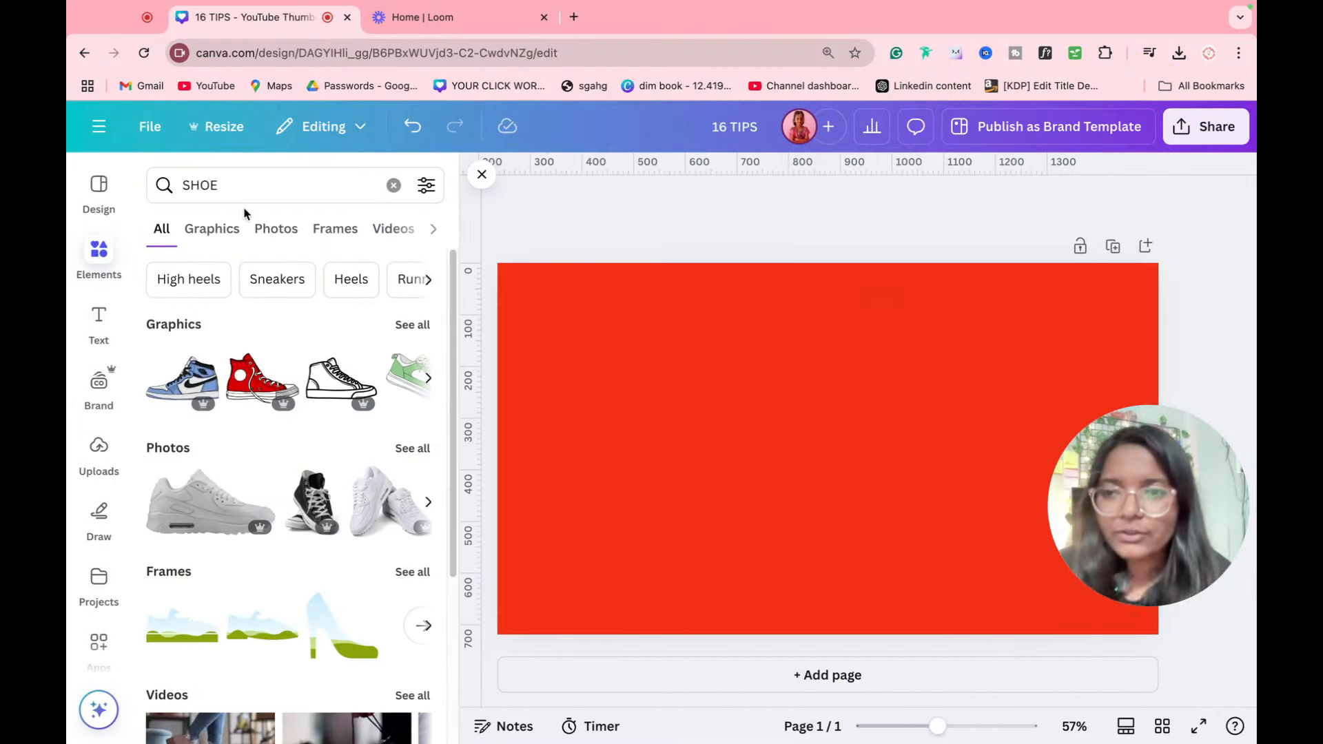
Search the elements for FRAMES, narrow the results to frames, and choose the film-strip frame.
double_click(242, 197)
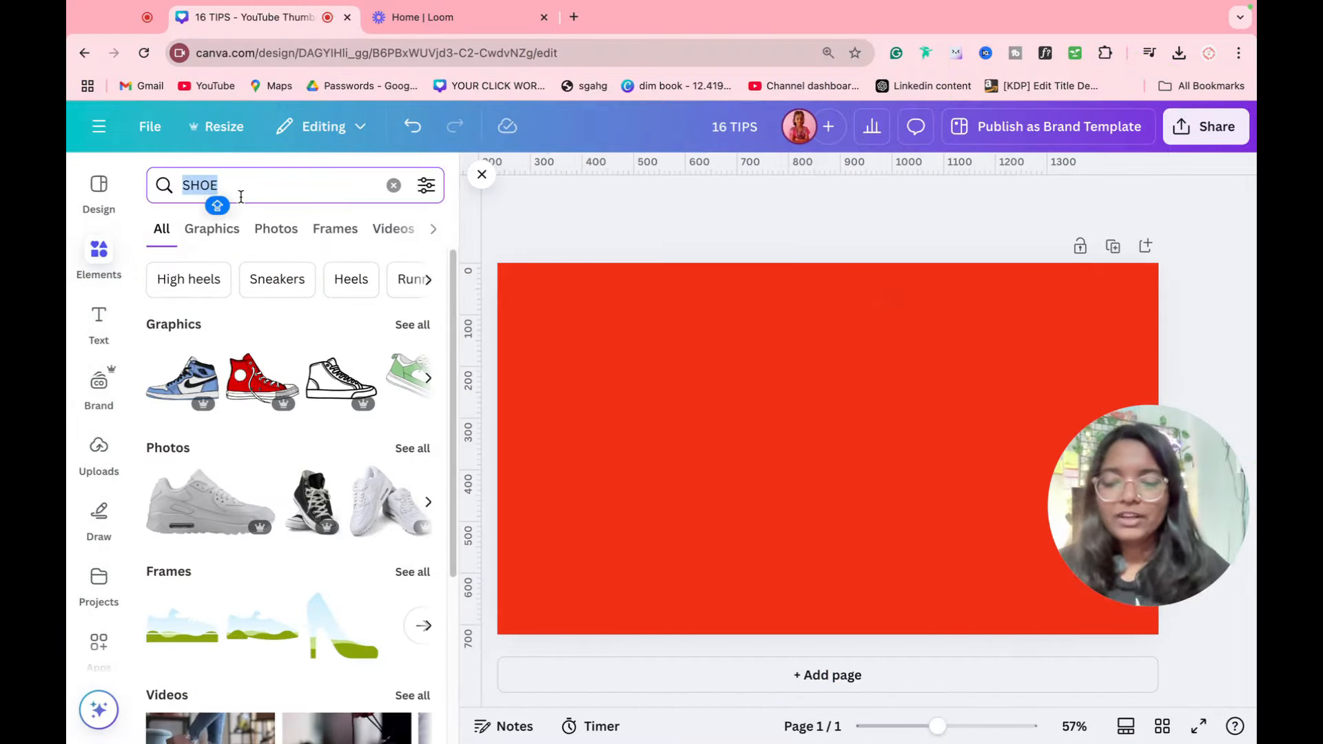
type("FRAMES")
key("Return")
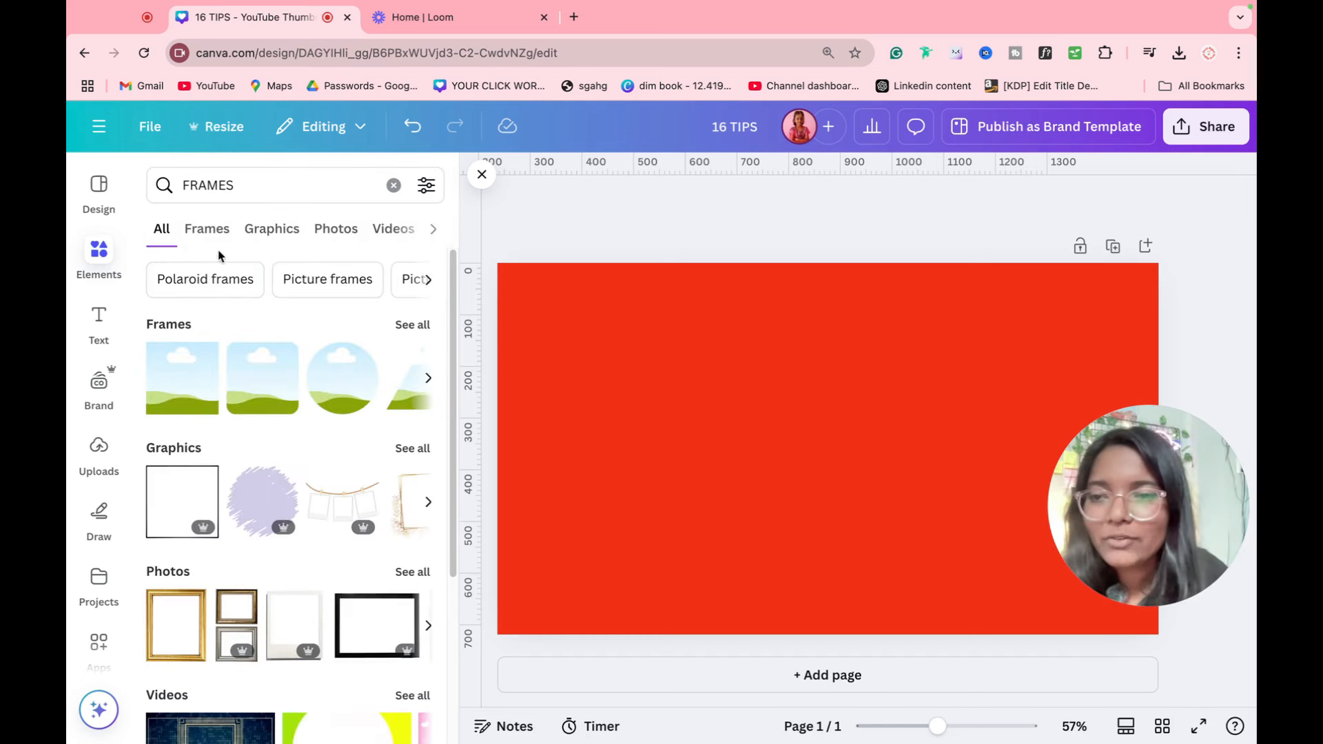
left_click(209, 232)
scroll(260, 432, "down", 10)
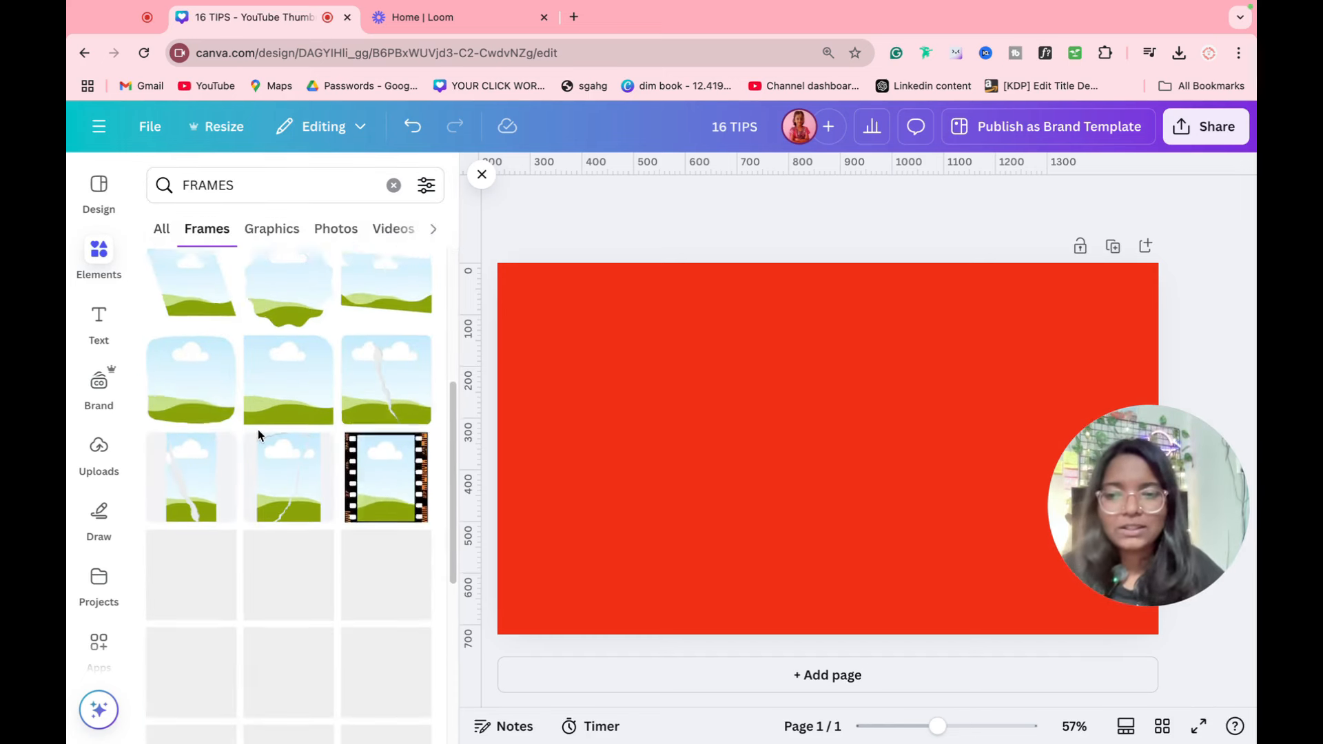
scroll(259, 433, "up", 5)
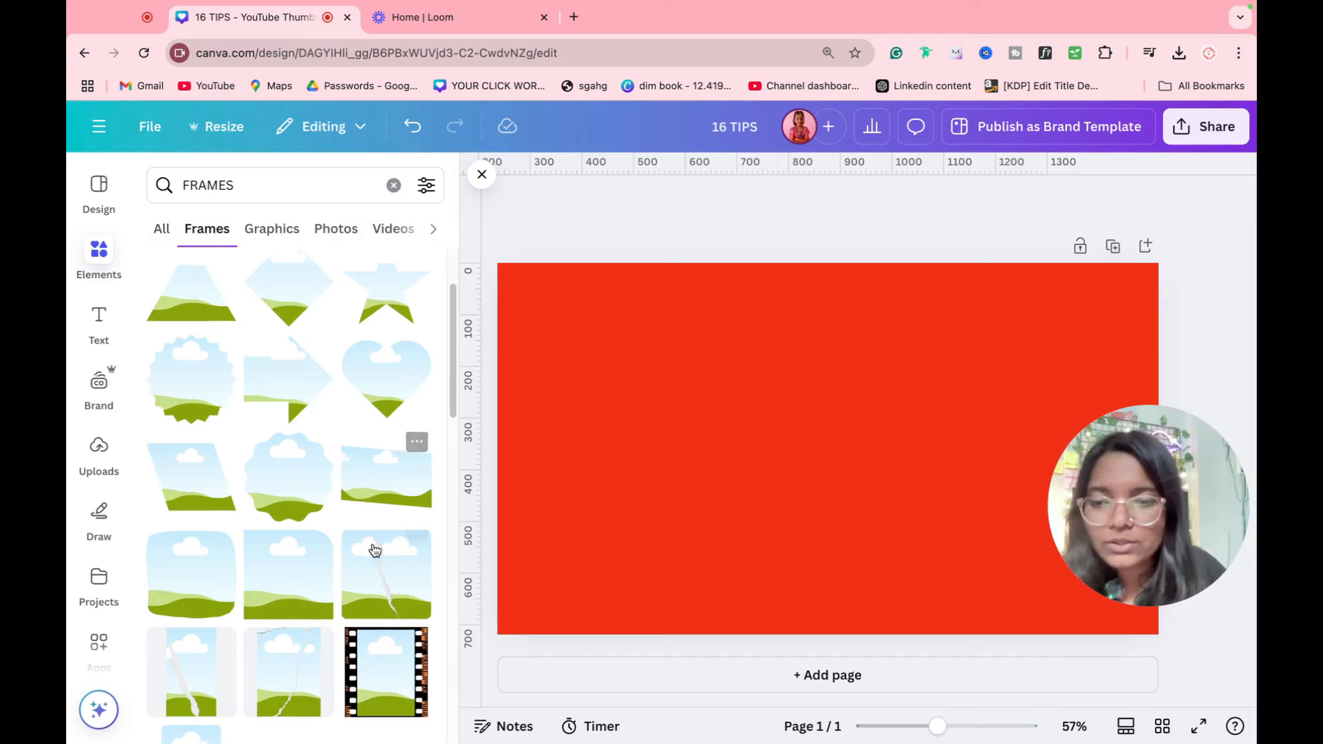
left_click(367, 652)
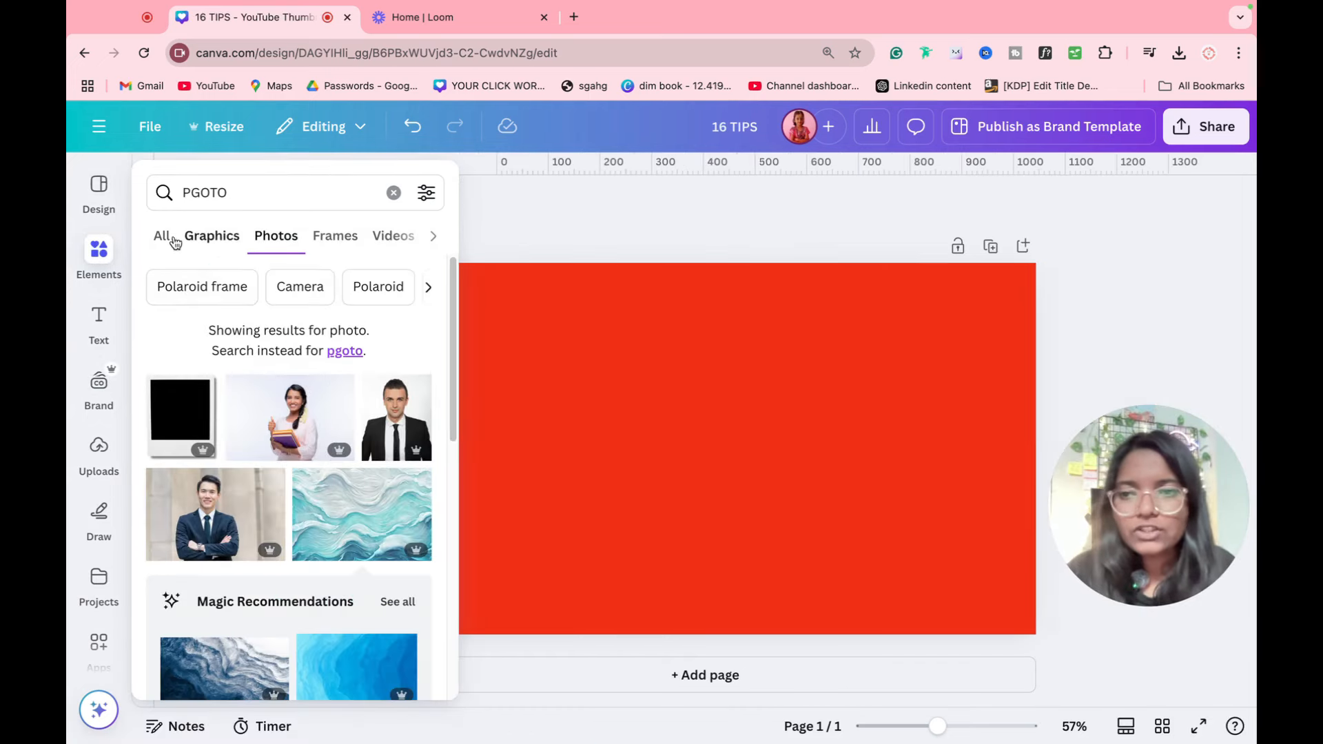
Add the first photo from the YOUTUBE THUMBNAIL project folder to the red page.
left_click(161, 237)
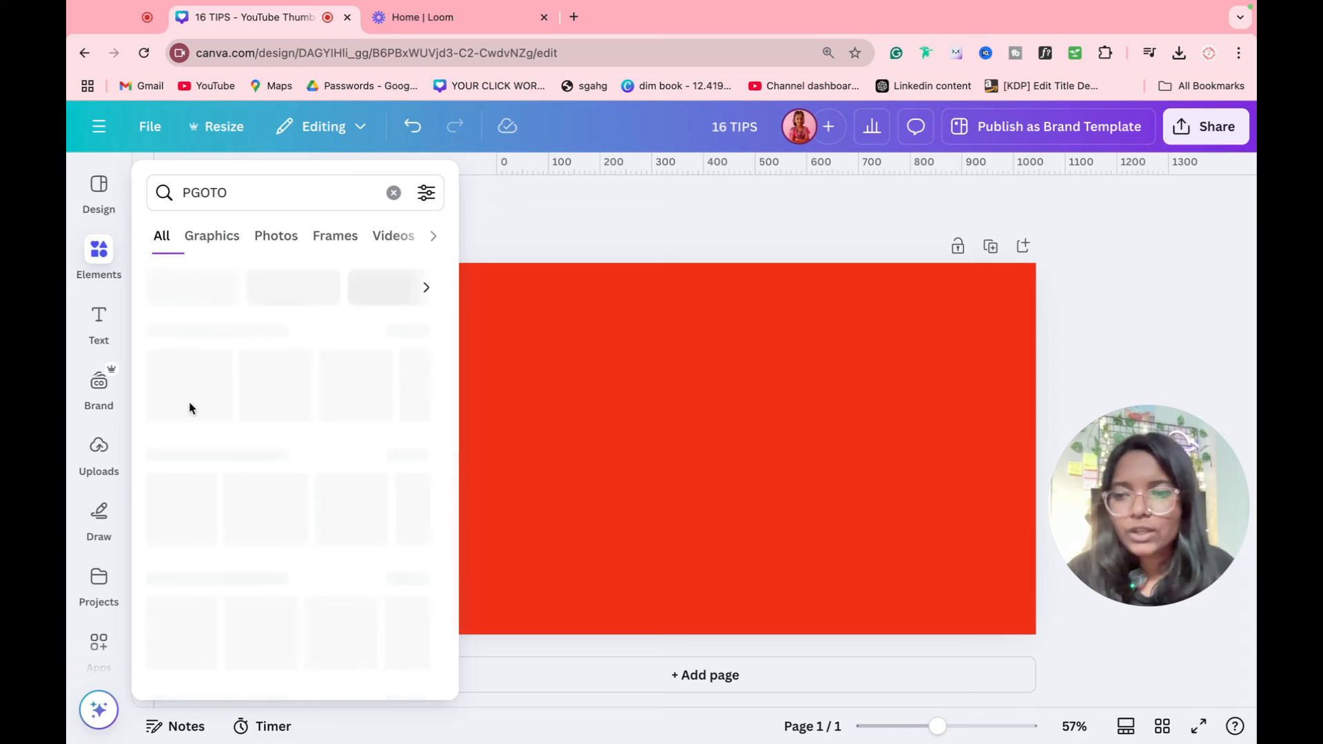
left_click(100, 594)
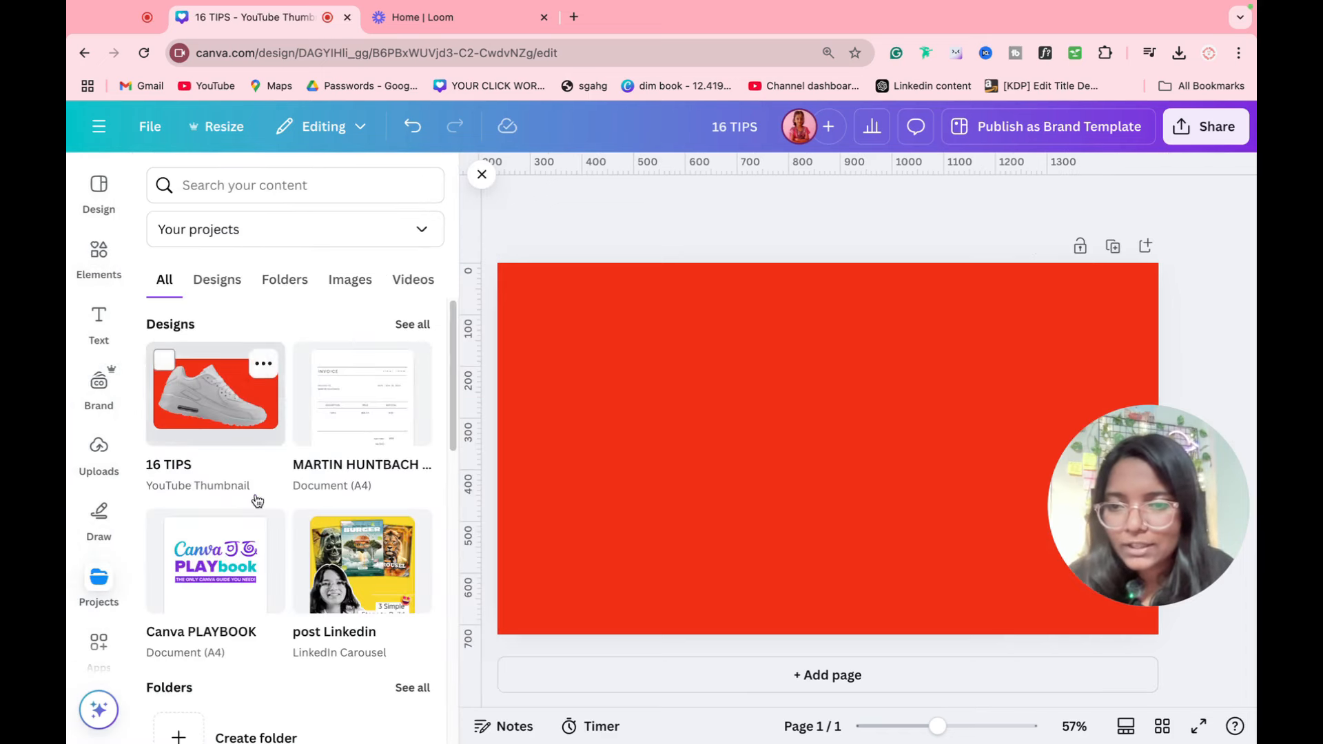
scroll(361, 556, "down", 3)
scroll(356, 471, "down", 5)
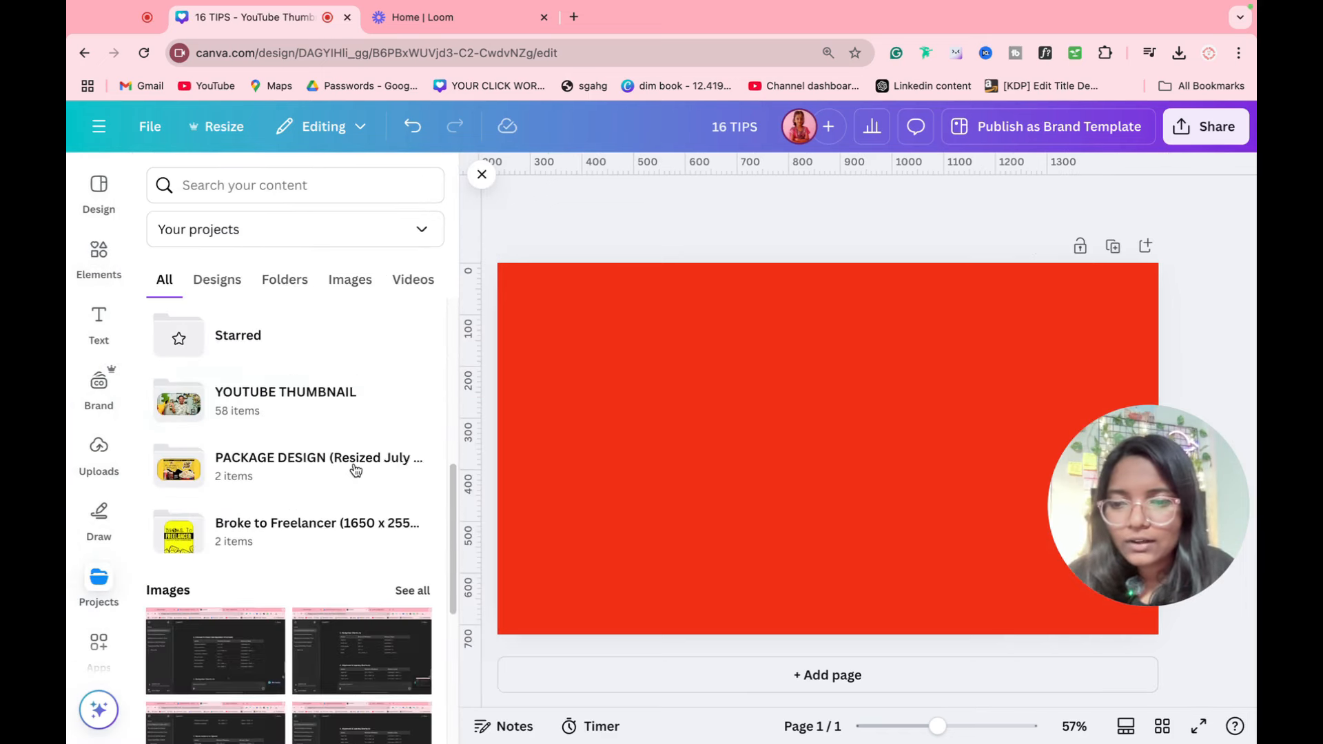
left_click(295, 405)
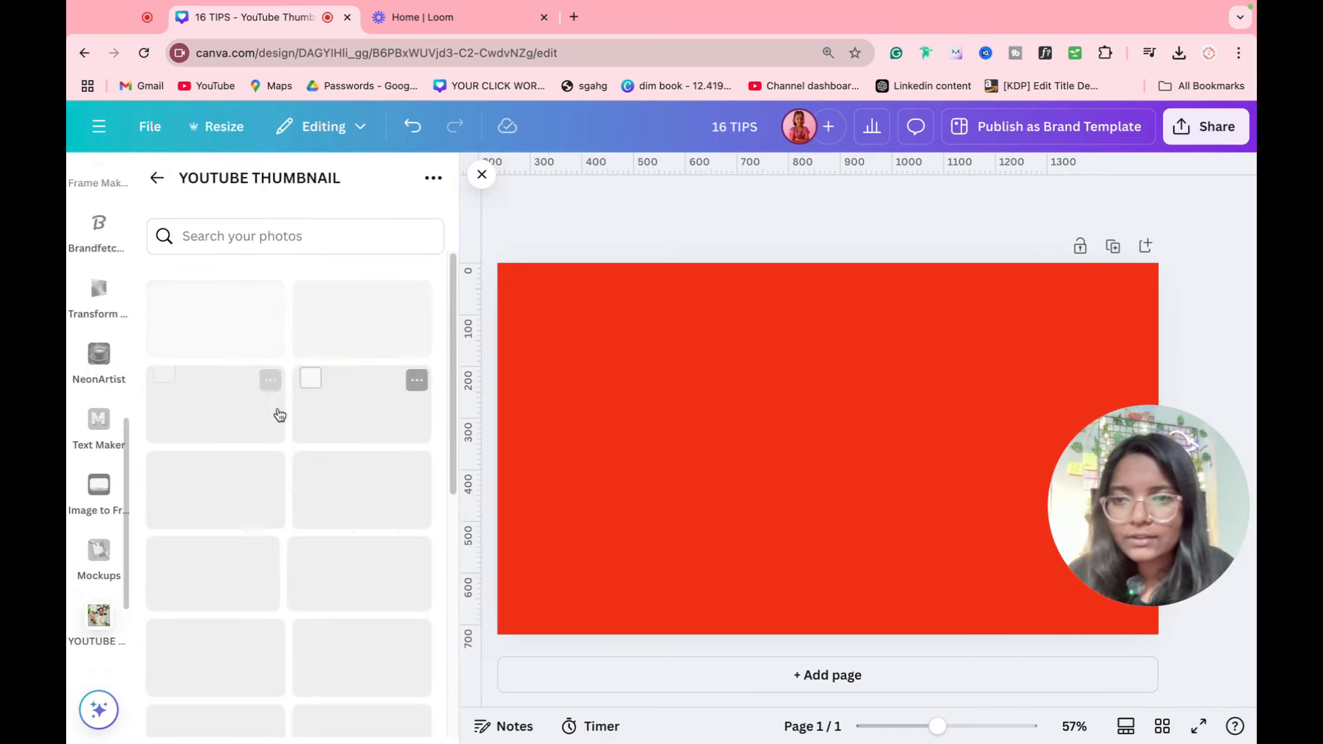
left_click(227, 325)
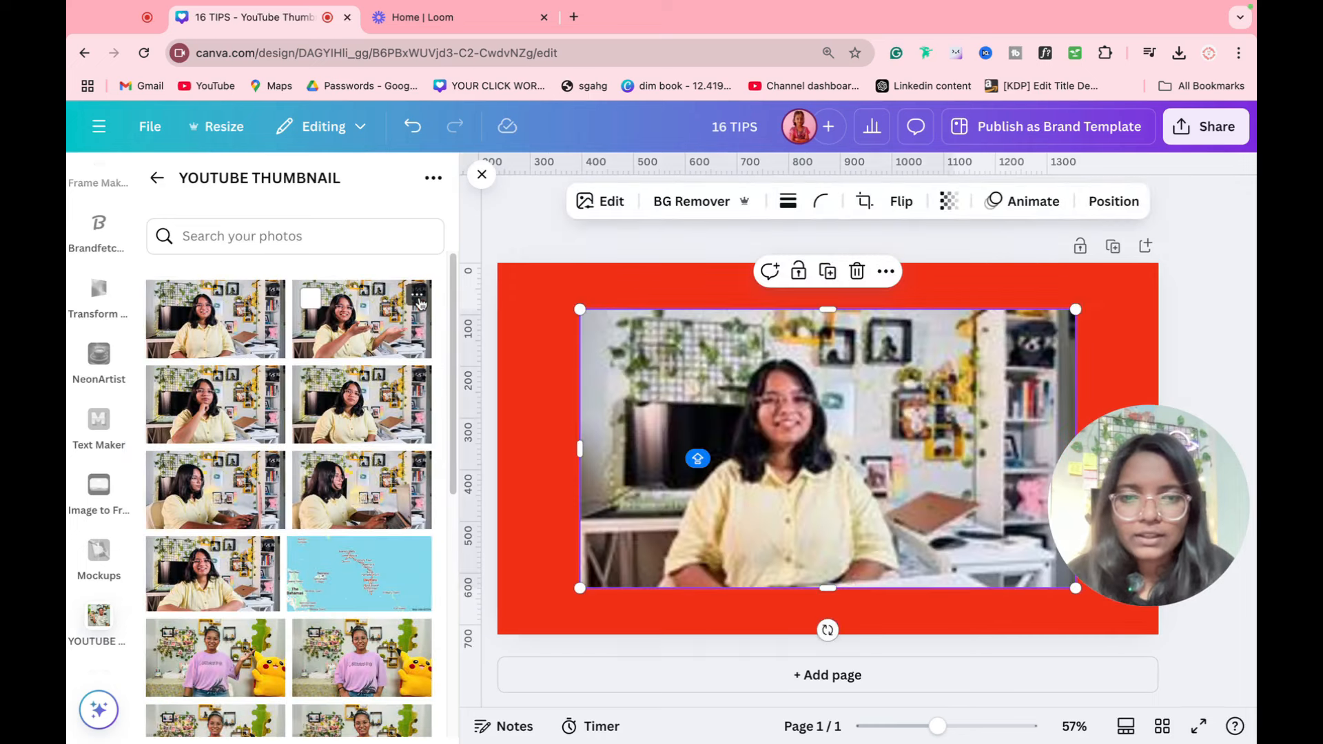
Apply the Auto Focus effect to the photo with blur intensity 78 and focus position 23.5.
left_click(591, 205)
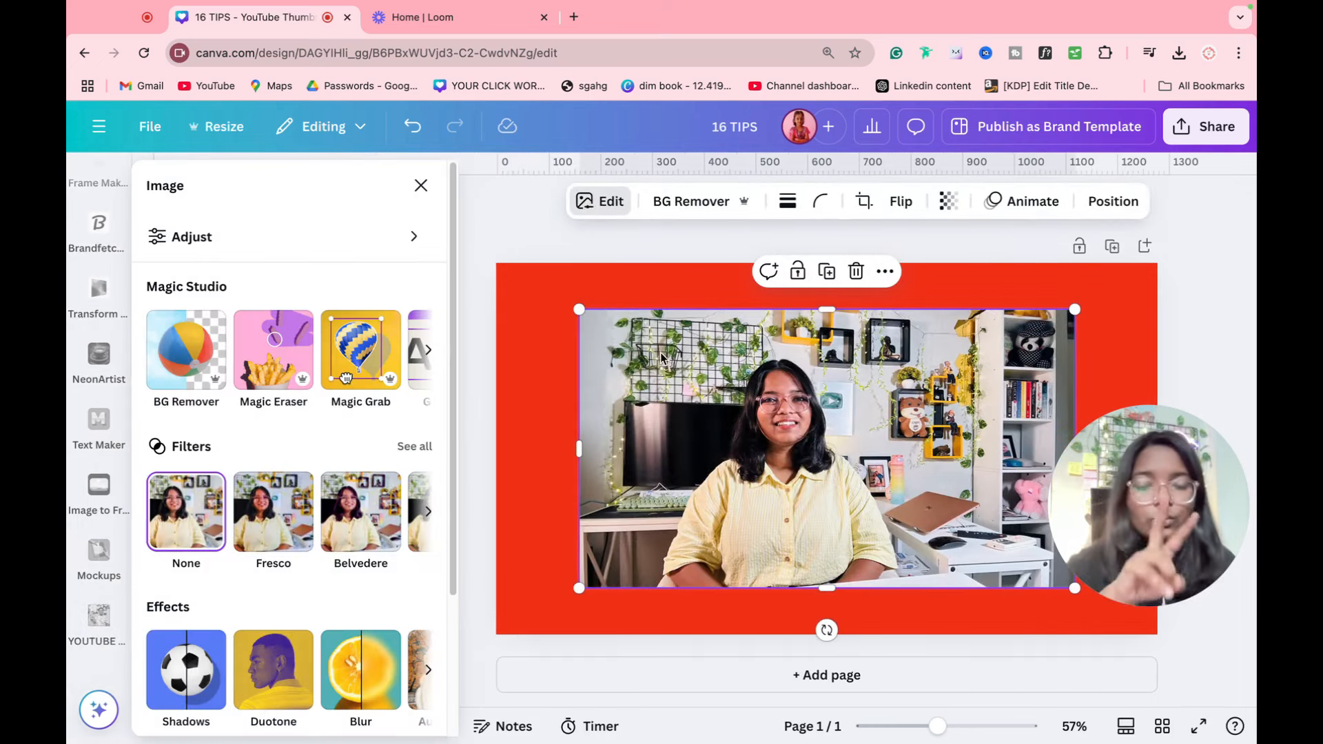
scroll(344, 610, "down", 2)
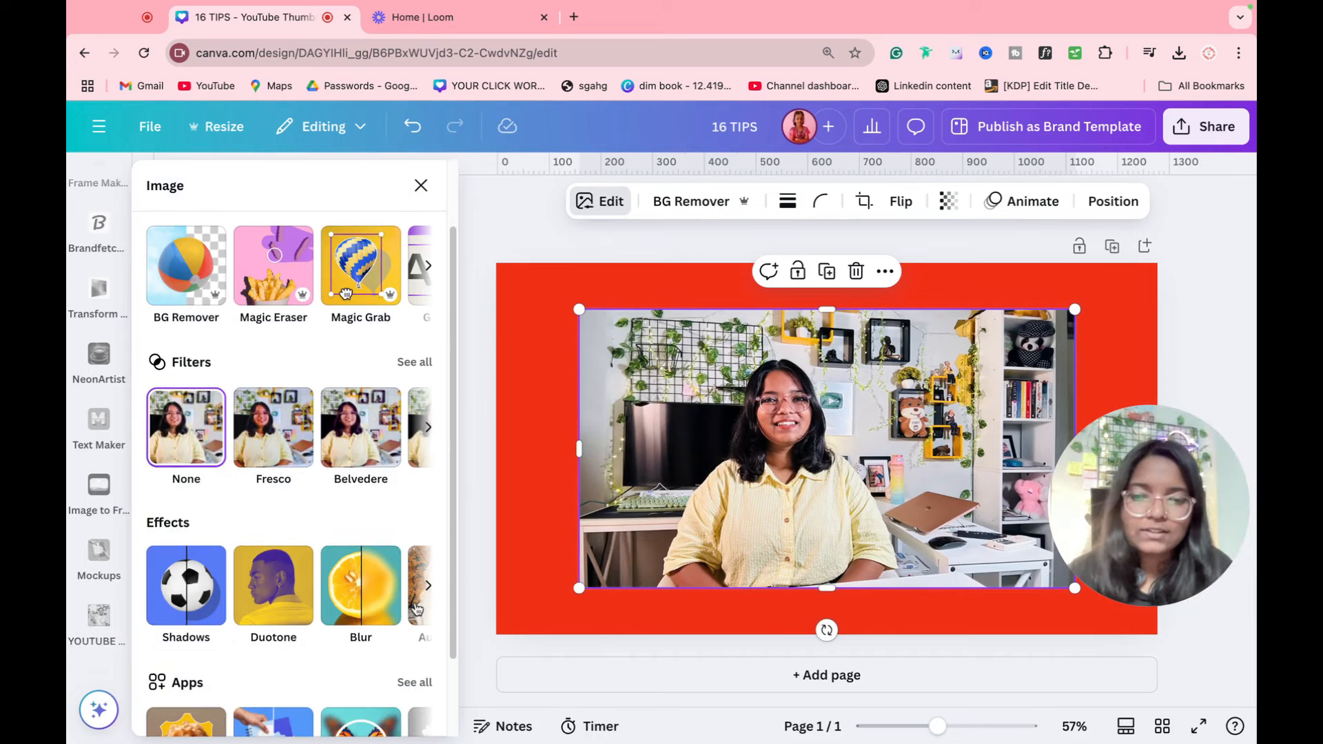
left_click(429, 585)
left_click(323, 605)
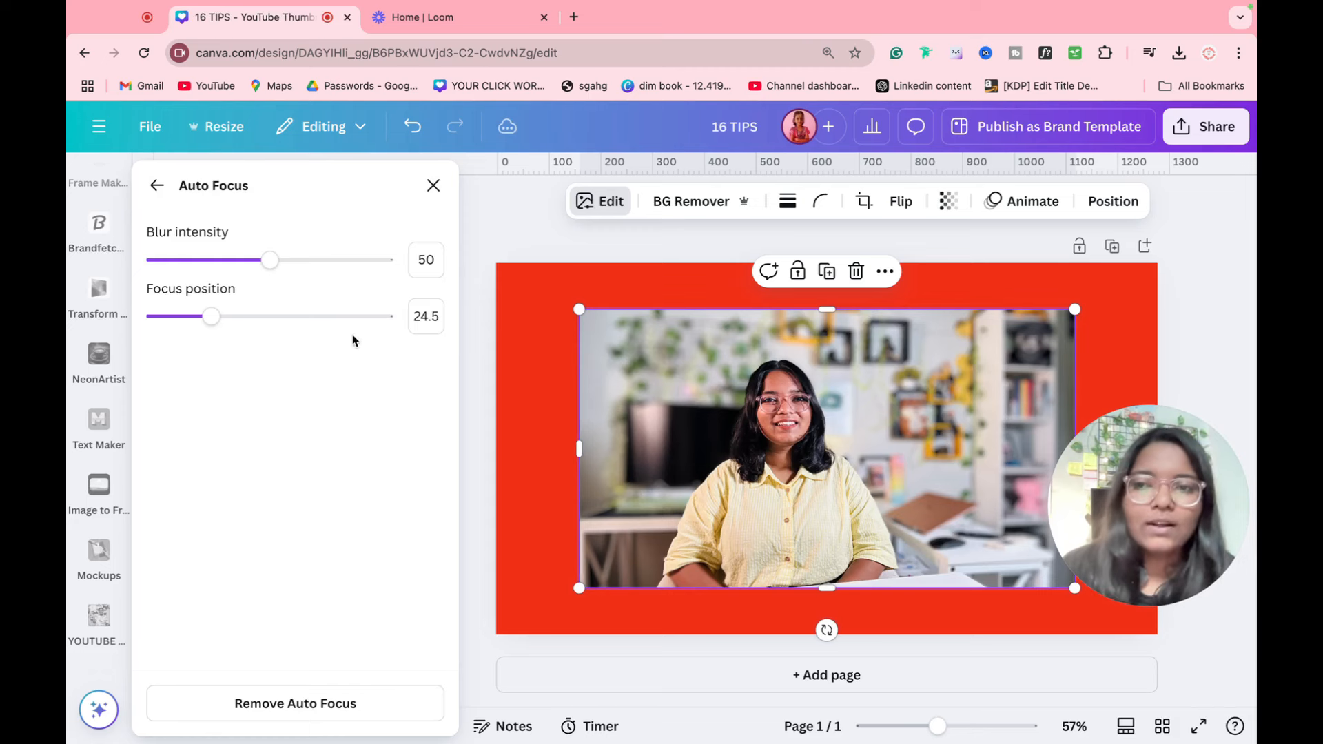
left_click(334, 262)
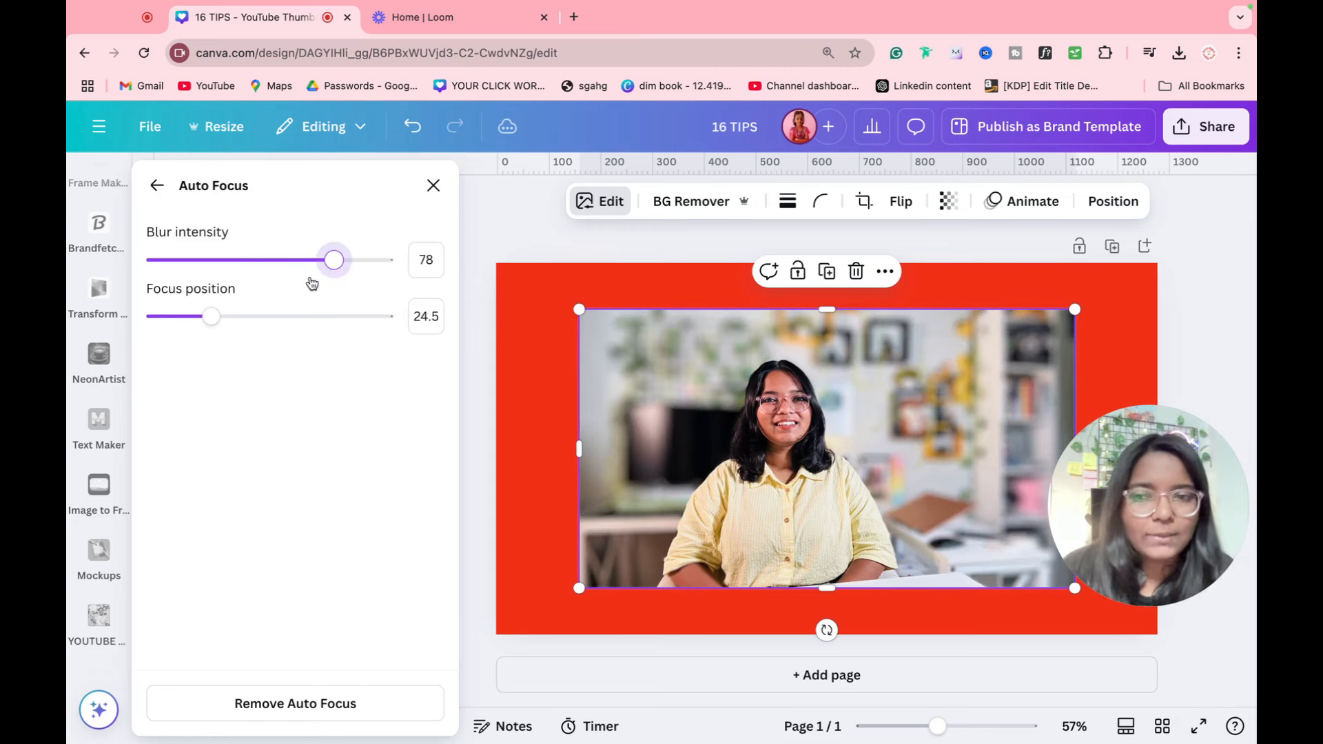
mouse_move(211, 317)
left_mouse_down()
mouse_move(260, 319)
mouse_move(209, 318)
left_mouse_up()
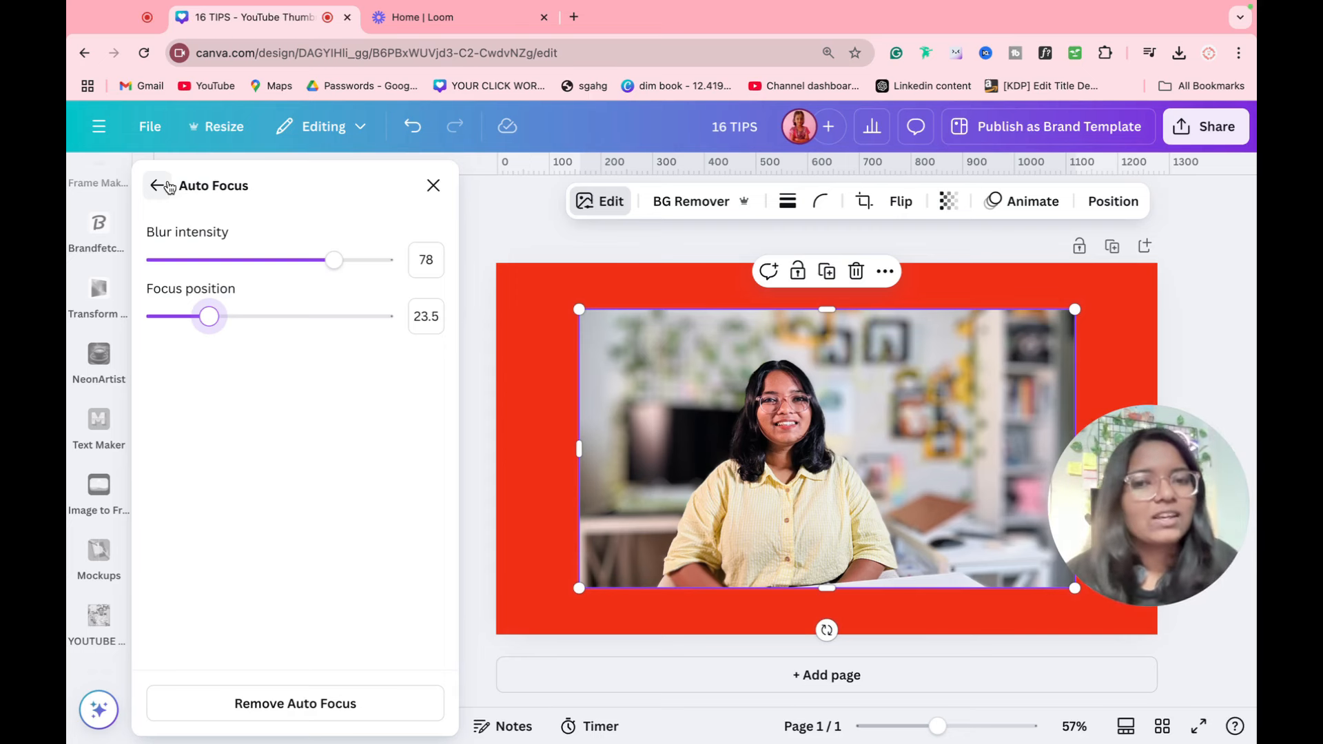
Apply the Face Retouch effect to the photo and raise Smooth skin to its maximum.
left_click(158, 186)
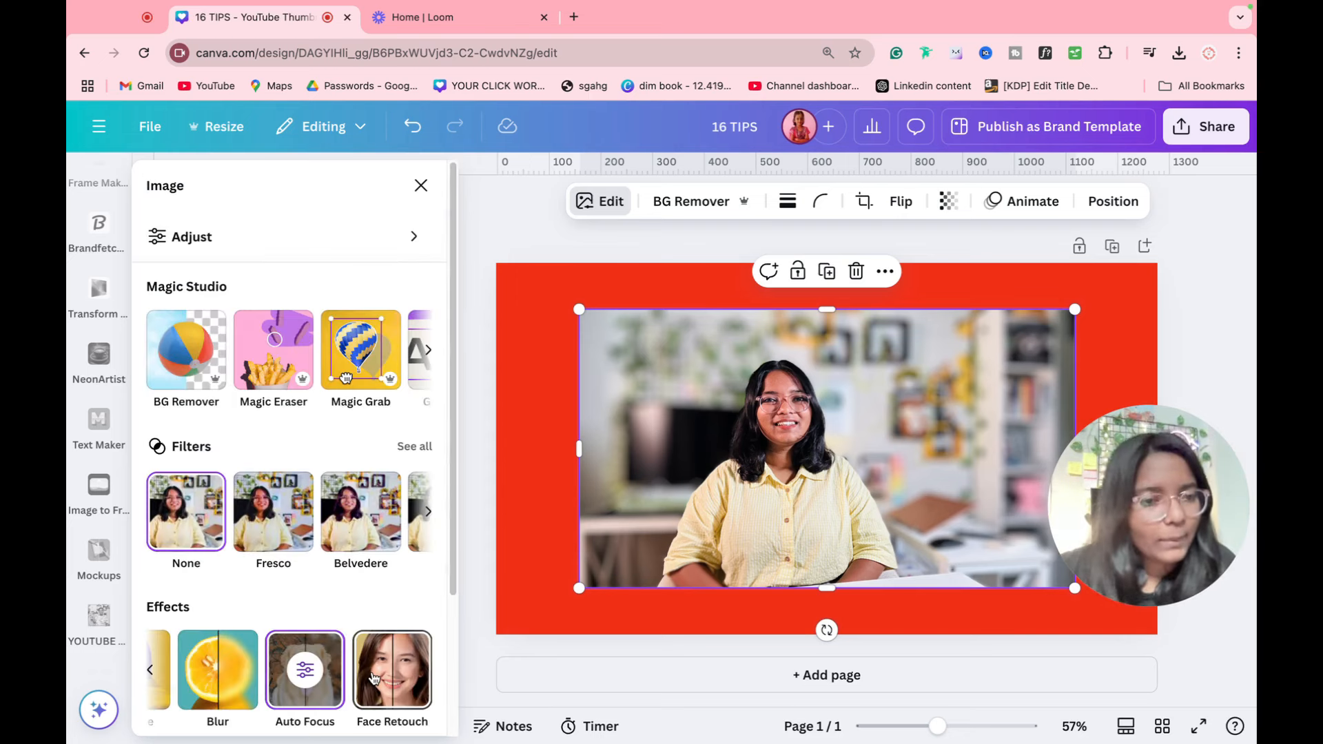
left_click(373, 679)
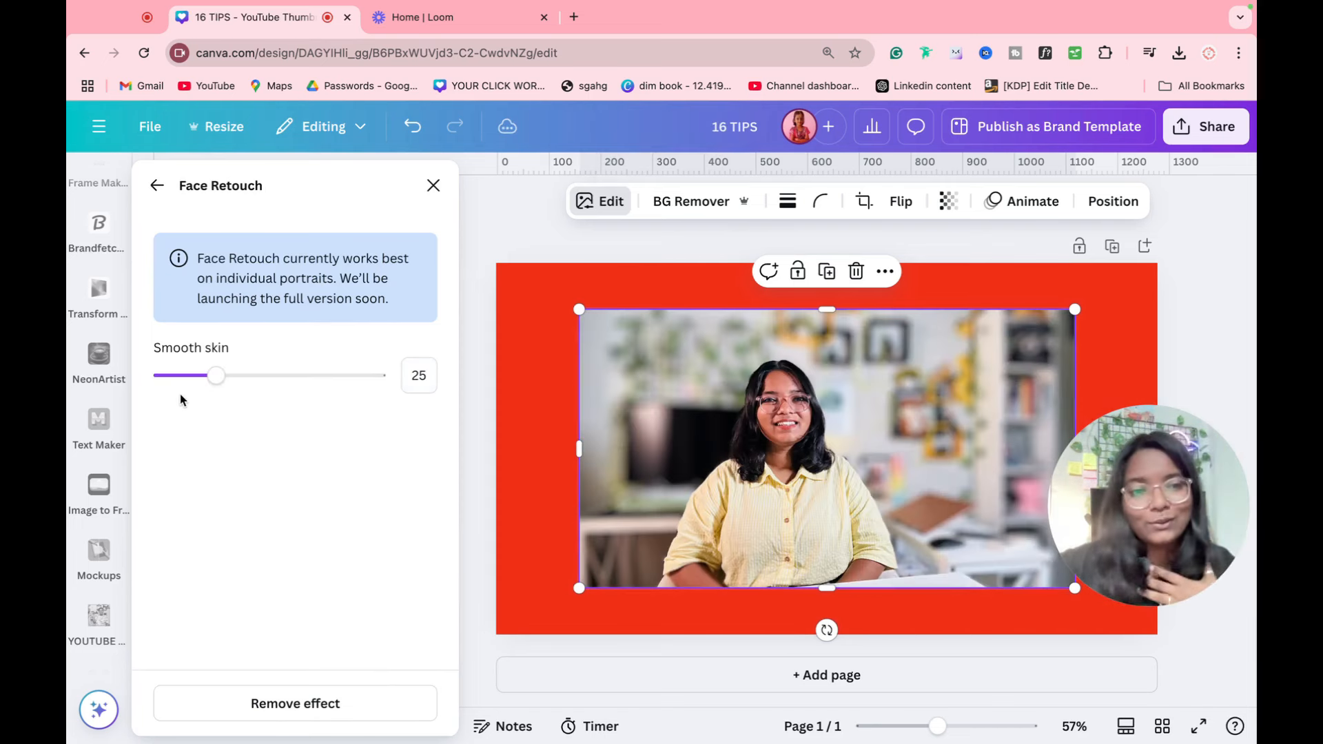
left_click_drag(215, 376, 475, 399)
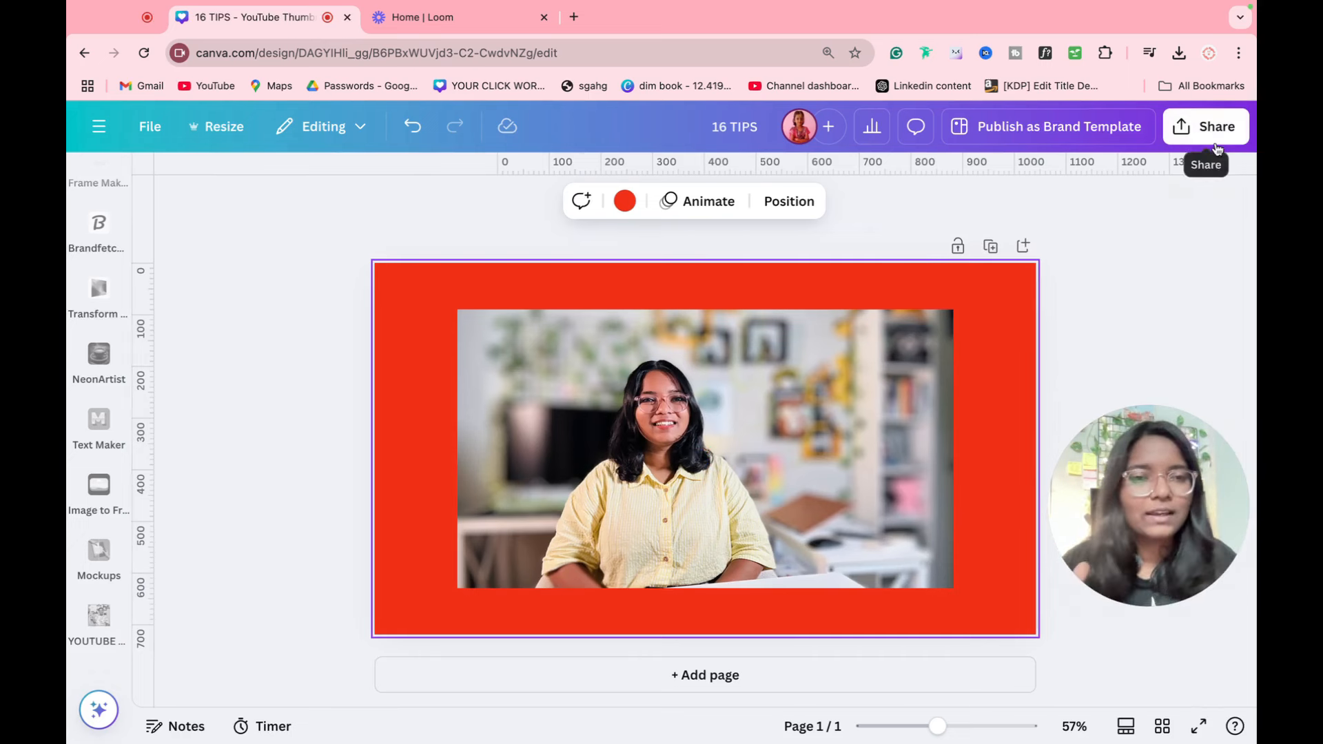
Create a public template link for the design and copy it.
left_click(1214, 138)
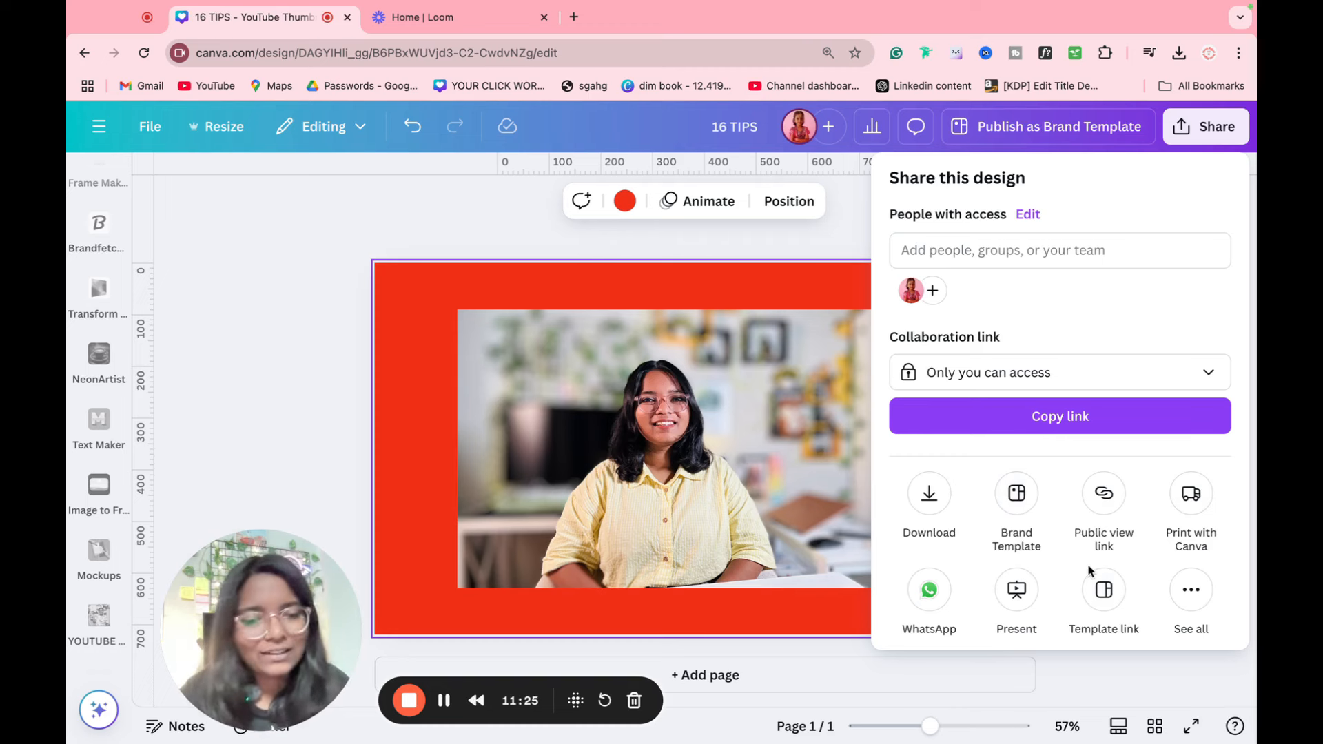
left_click(1106, 593)
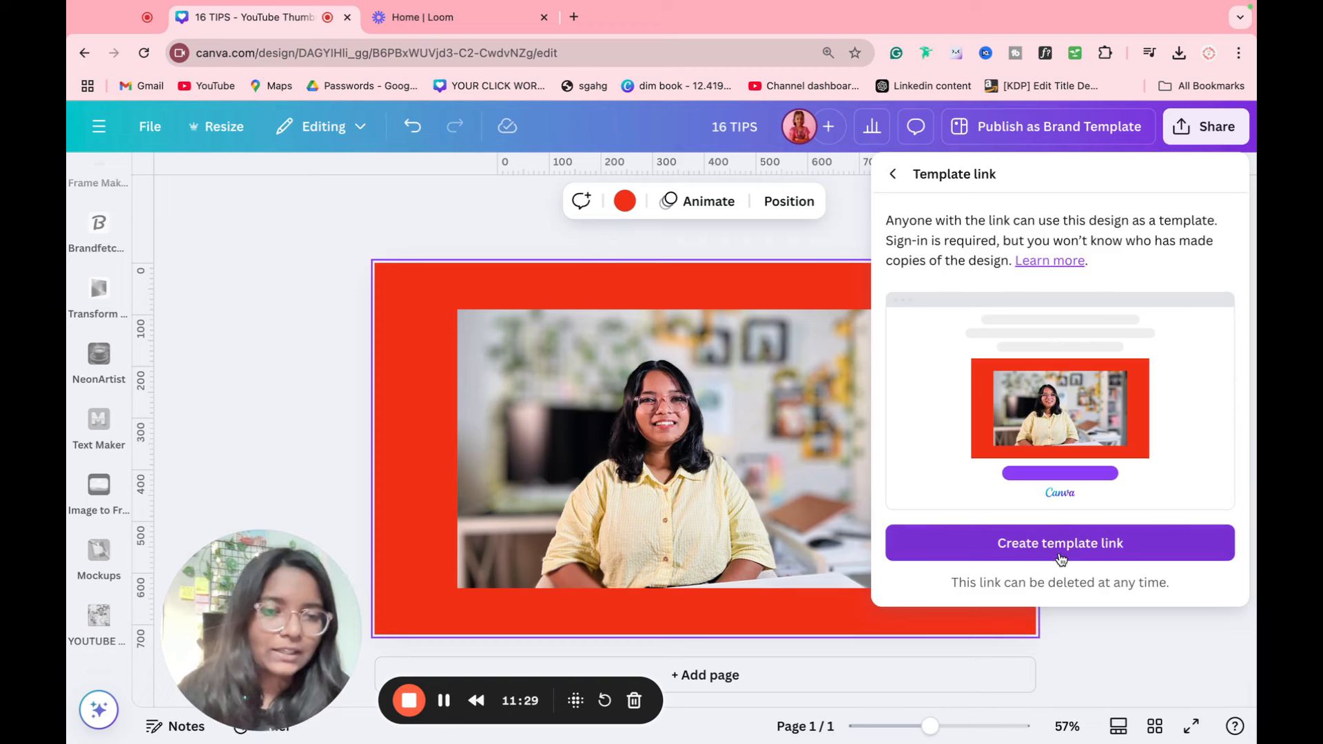
left_click(1048, 561)
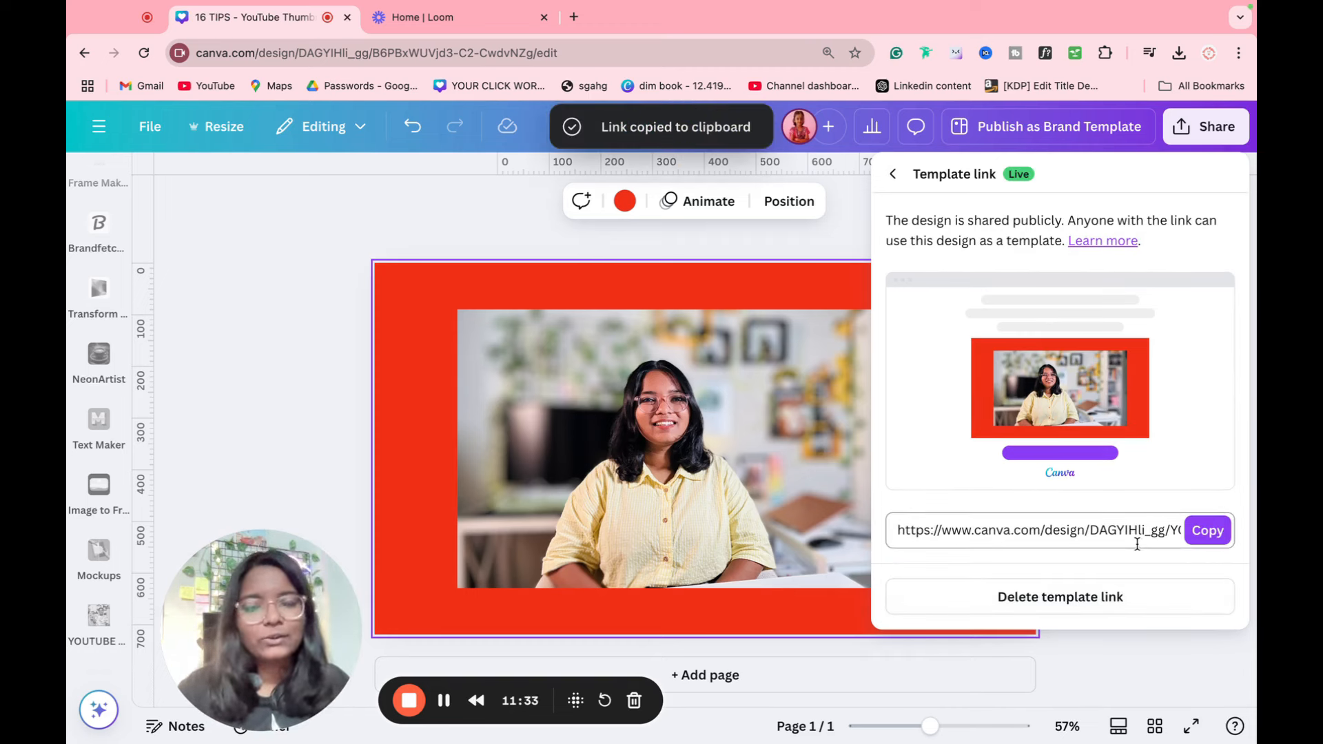
left_click(1207, 531)
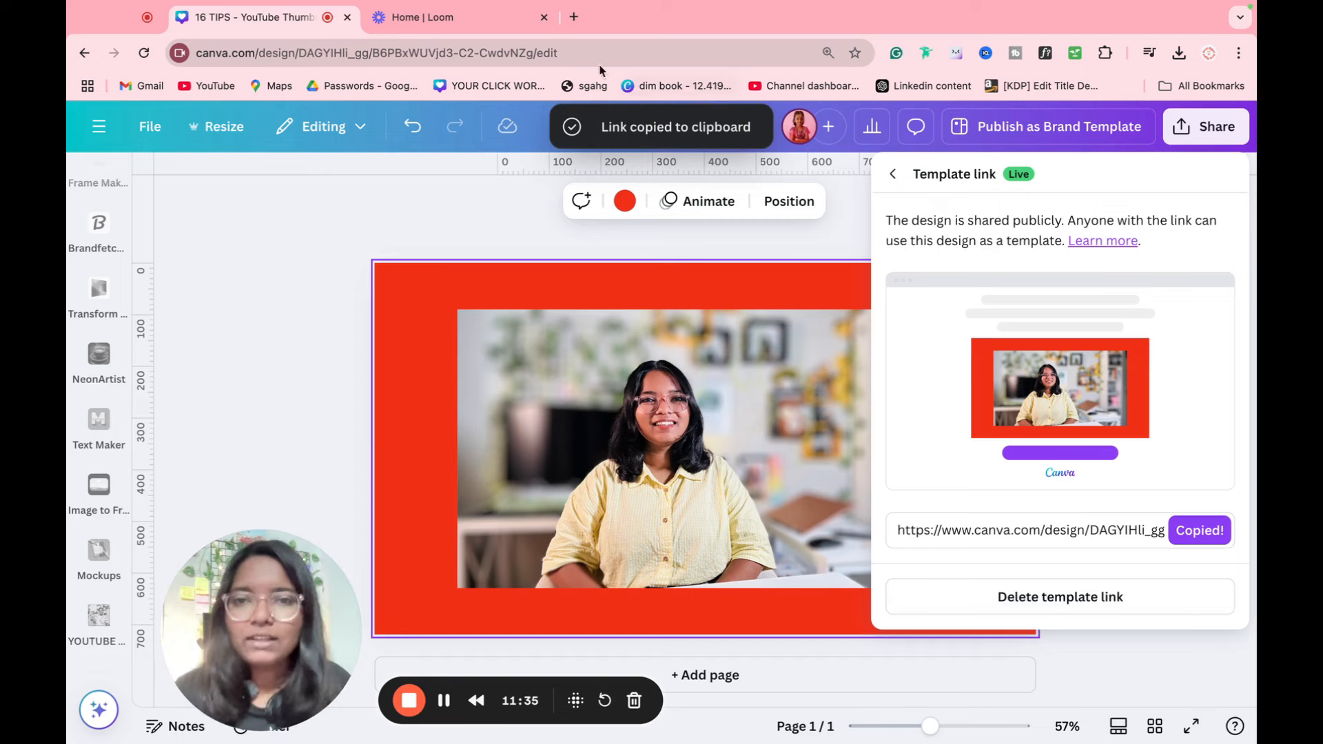
Open the copied template link in a new browser tab to preview the shared template page.
left_click(574, 17)
key("ctrl+v")
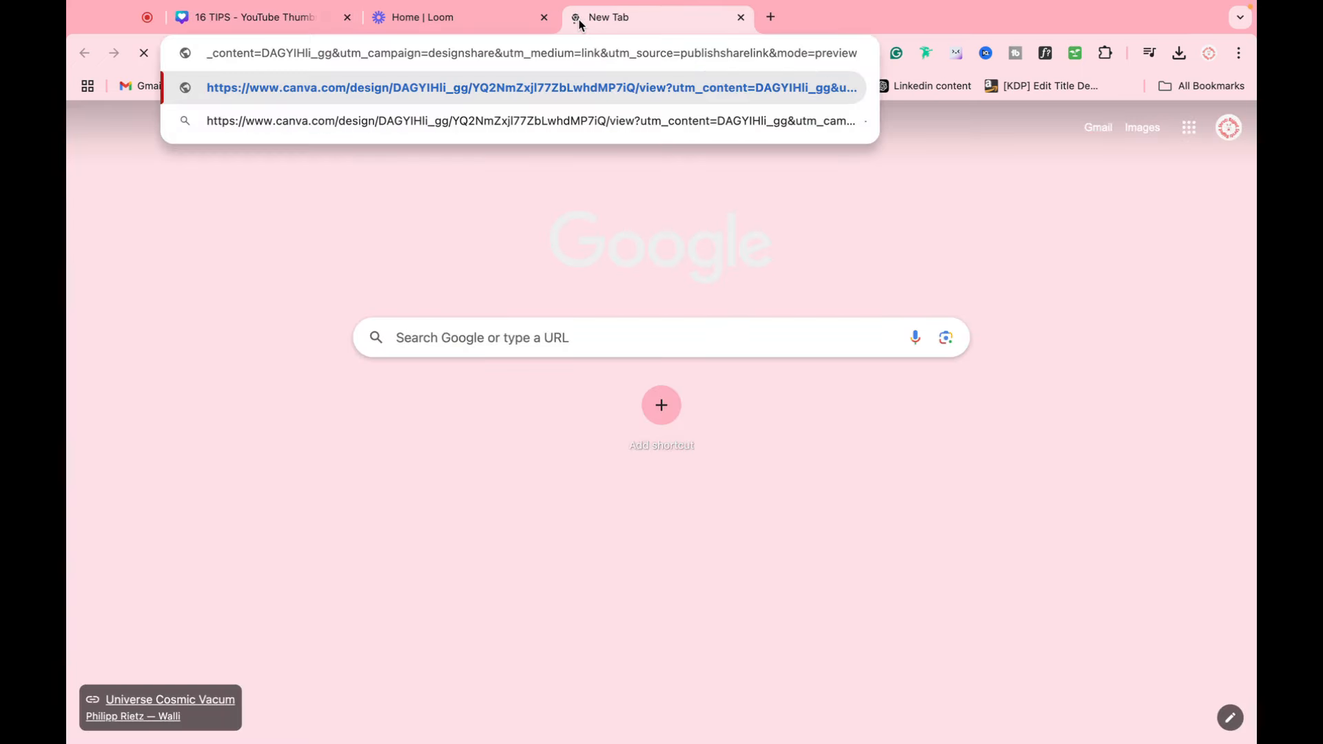
key("Return")
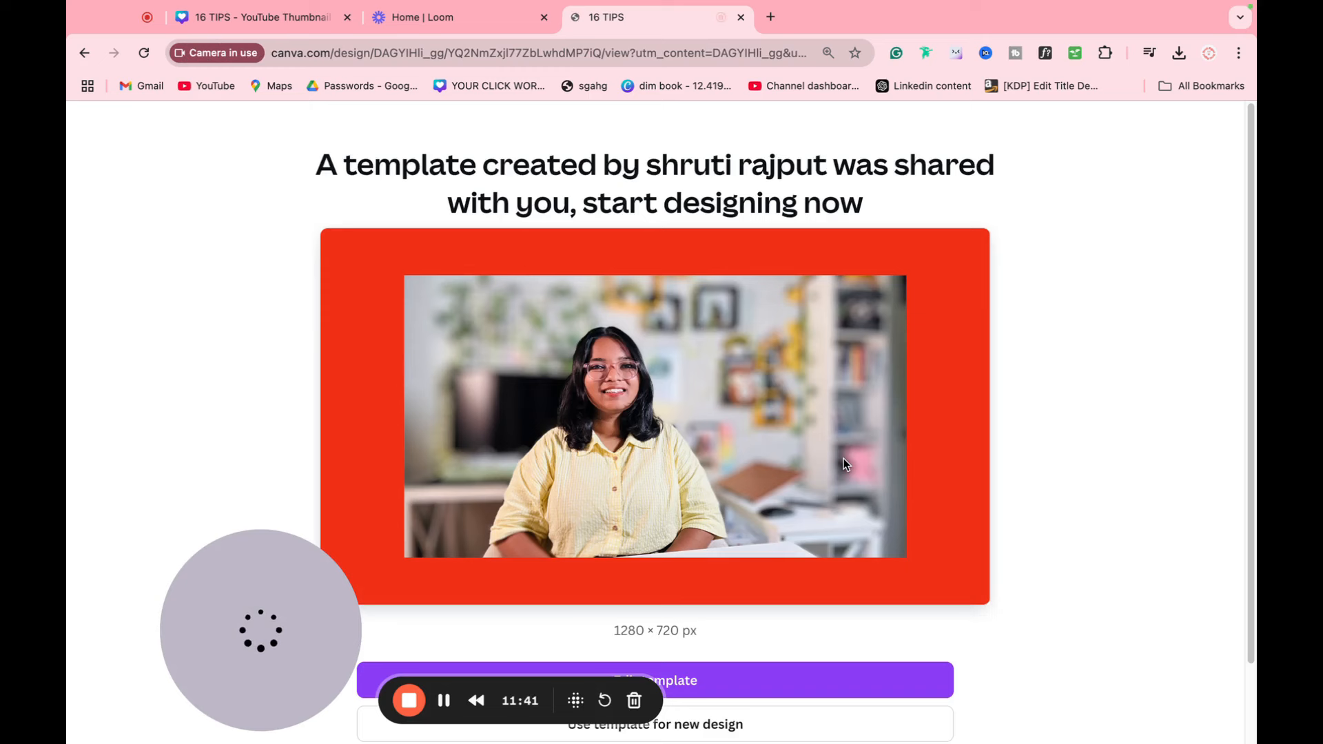
left_click_drag(223, 567, 154, 300)
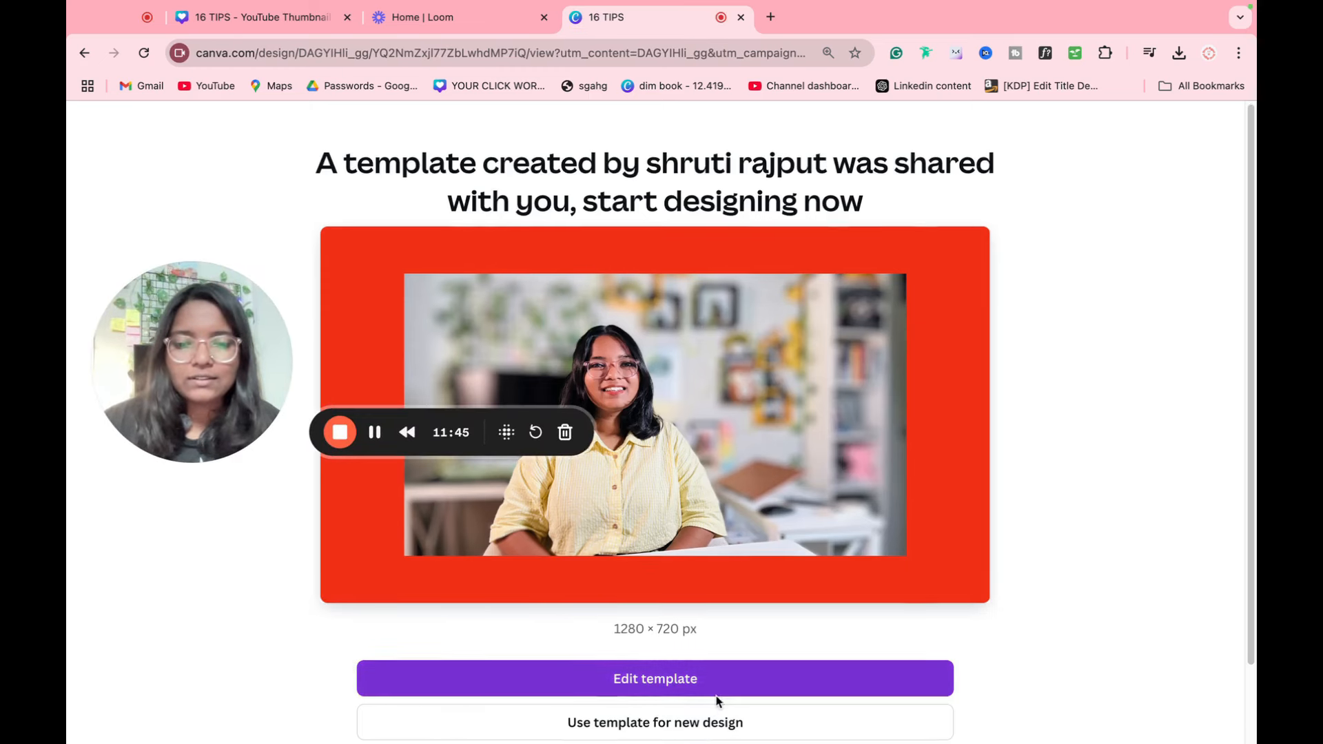
scroll(717, 700, "down", 1)
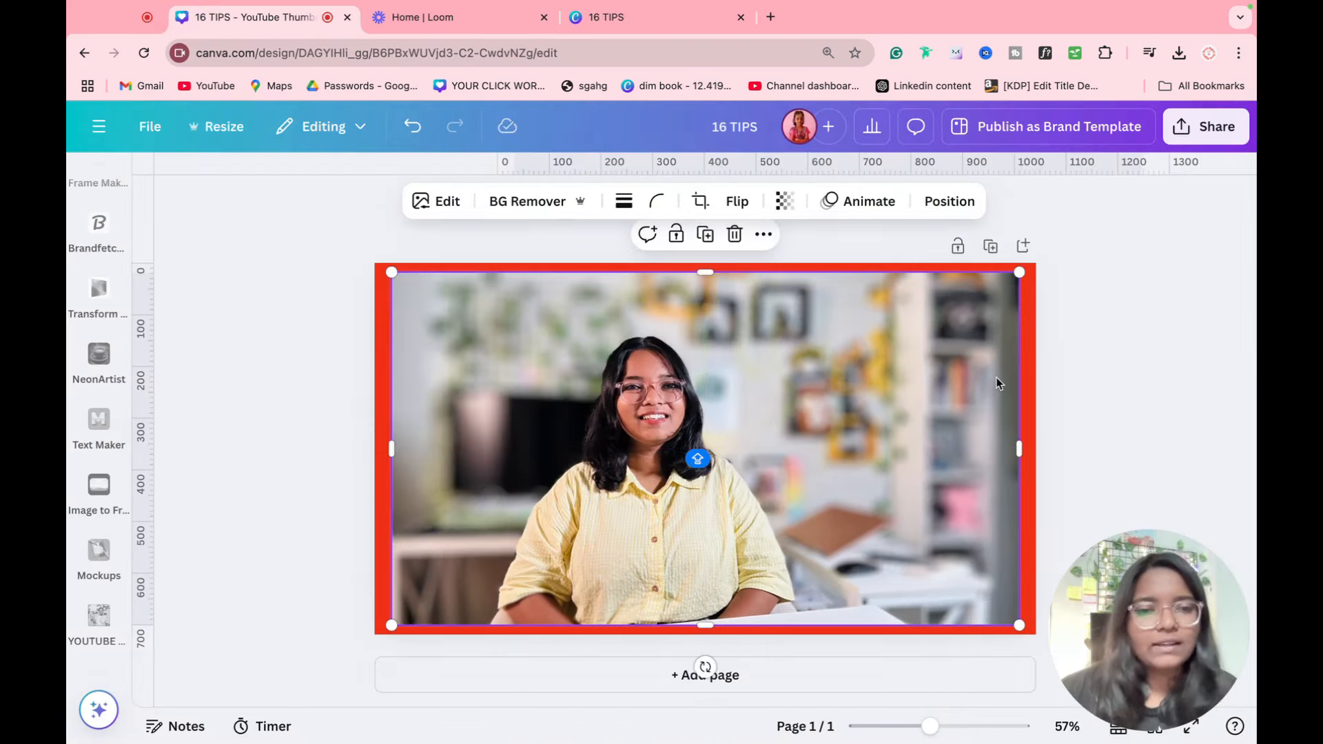
Try moving the photo to the right and slightly down in the 16 TIPS thumbnail, and undo the move.
key("Escape")
left_click(795, 379)
left_click_drag(795, 379, 866, 390)
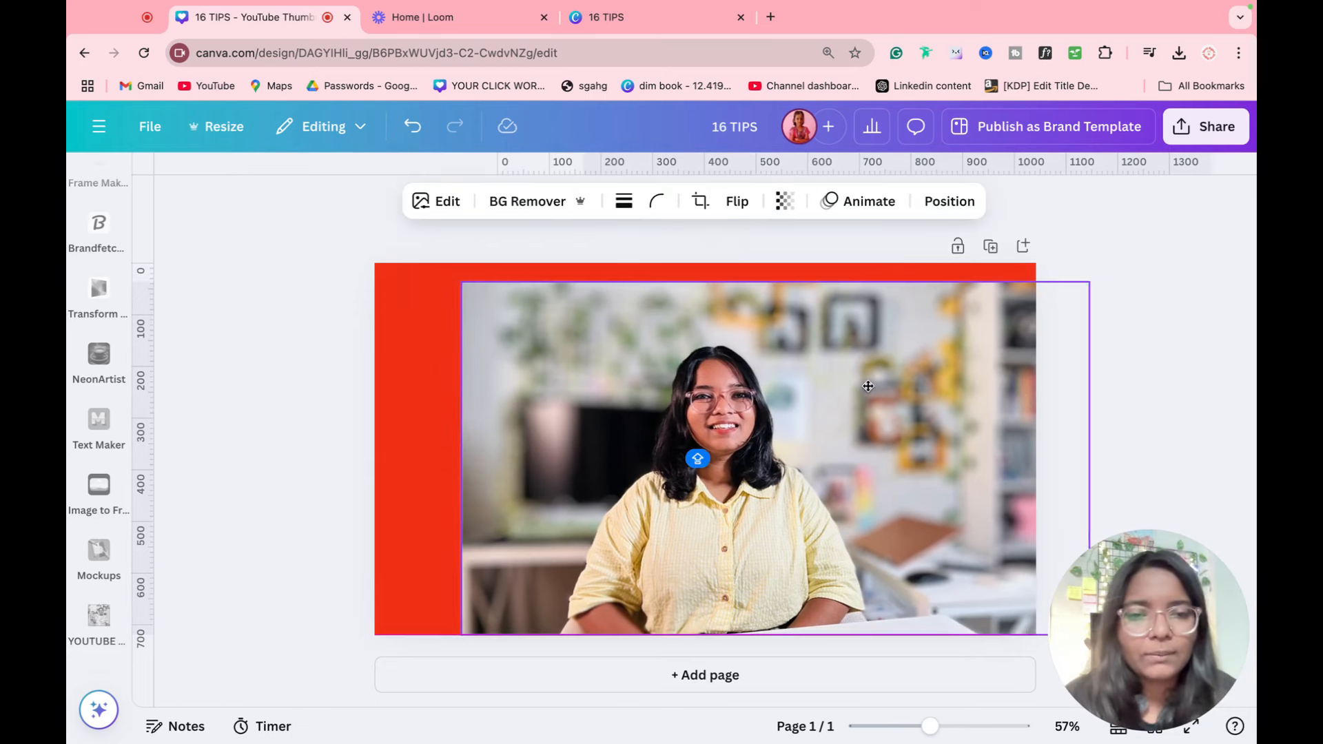
key("super+z")
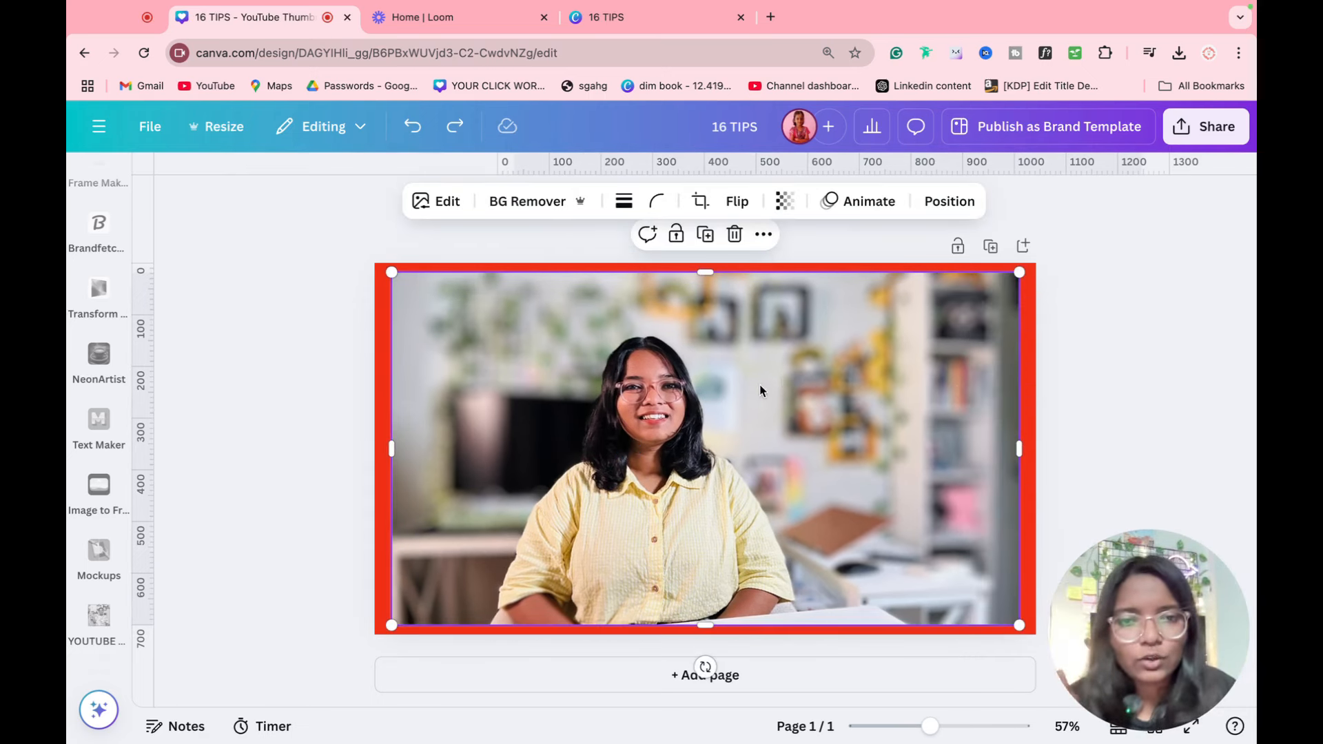
Cycle the photo's lock through position-only, full lock and unlocked, and set it to position-only.
left_click(675, 234)
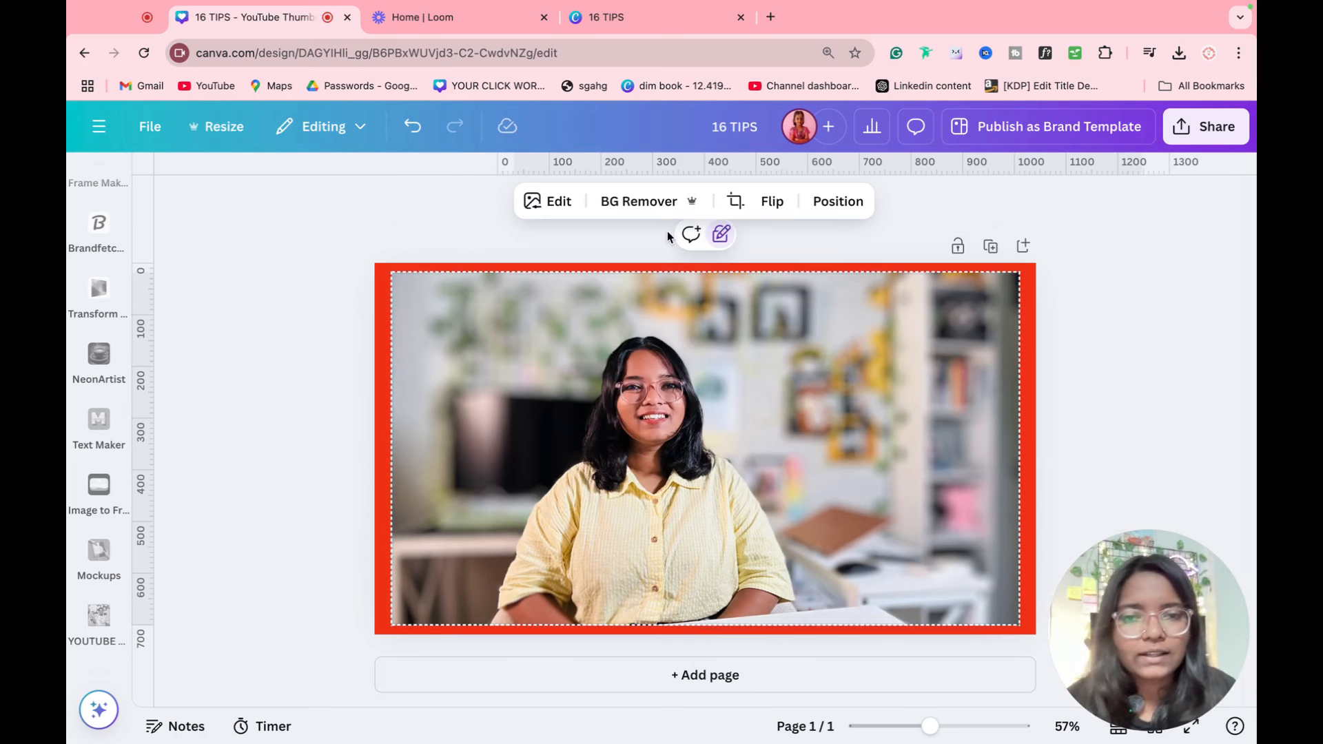
left_click(720, 236)
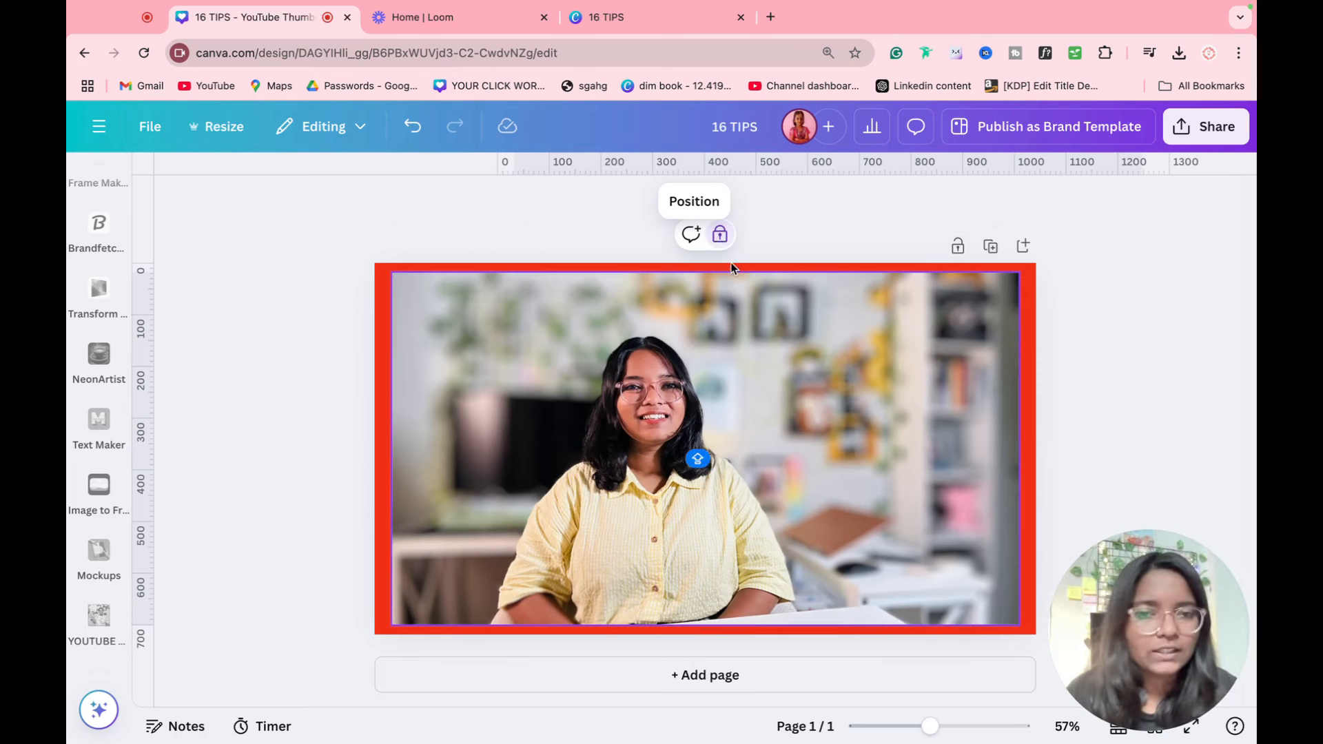
left_click(720, 236)
left_click(676, 235)
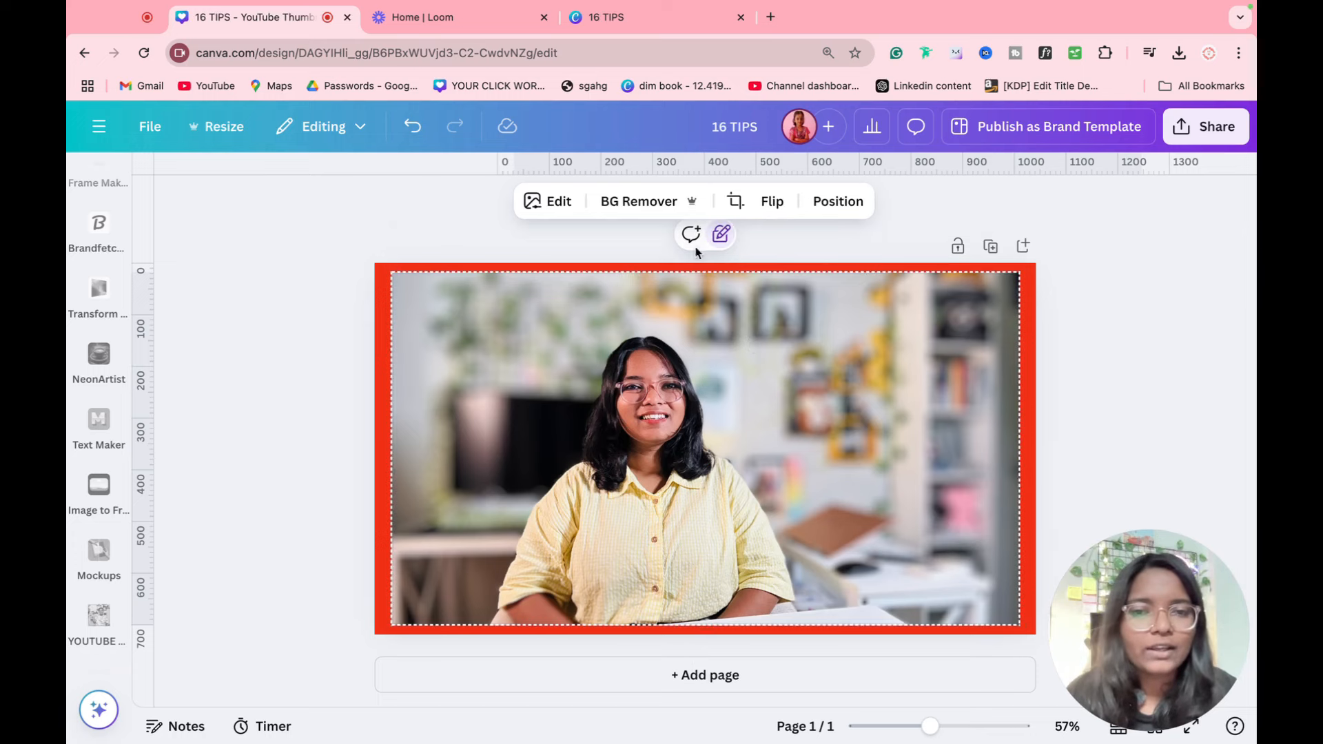
Adjust the whole image of the position-locked photo to a white balance temperature of 62.
left_click(549, 201)
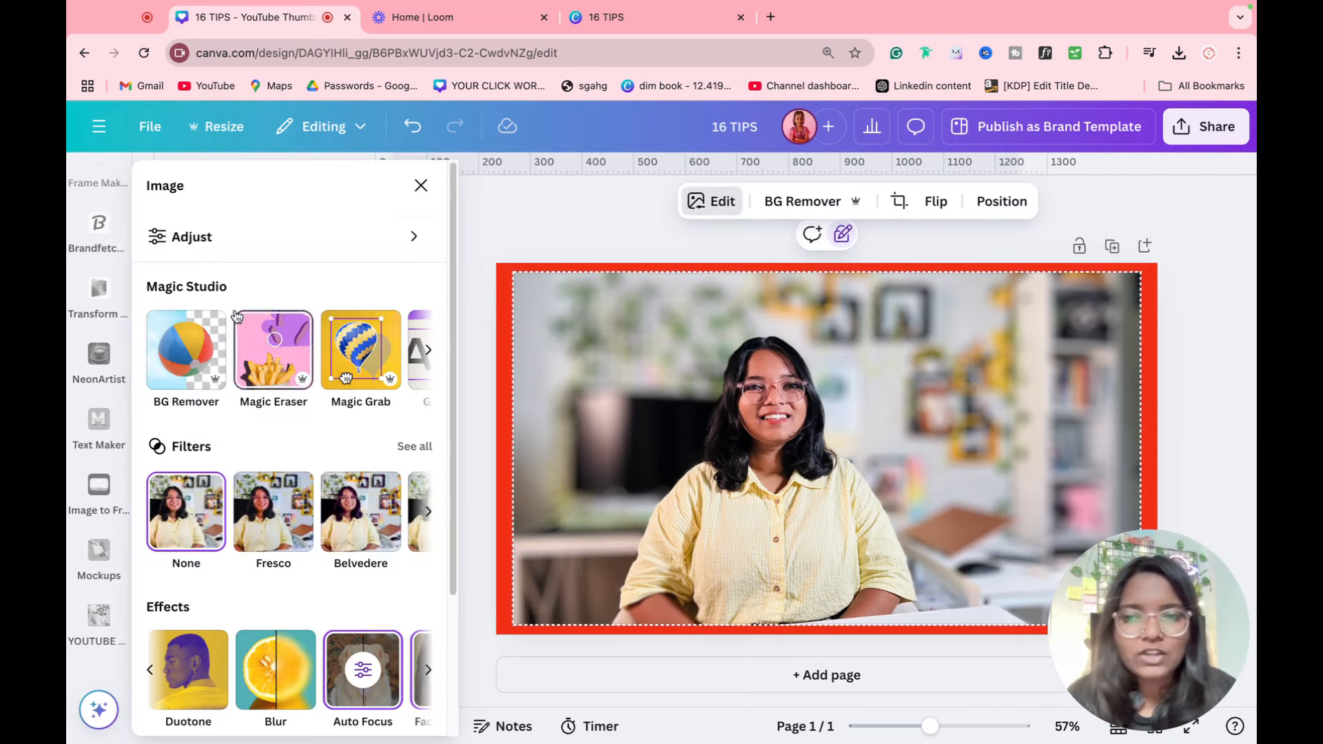
left_click(268, 258)
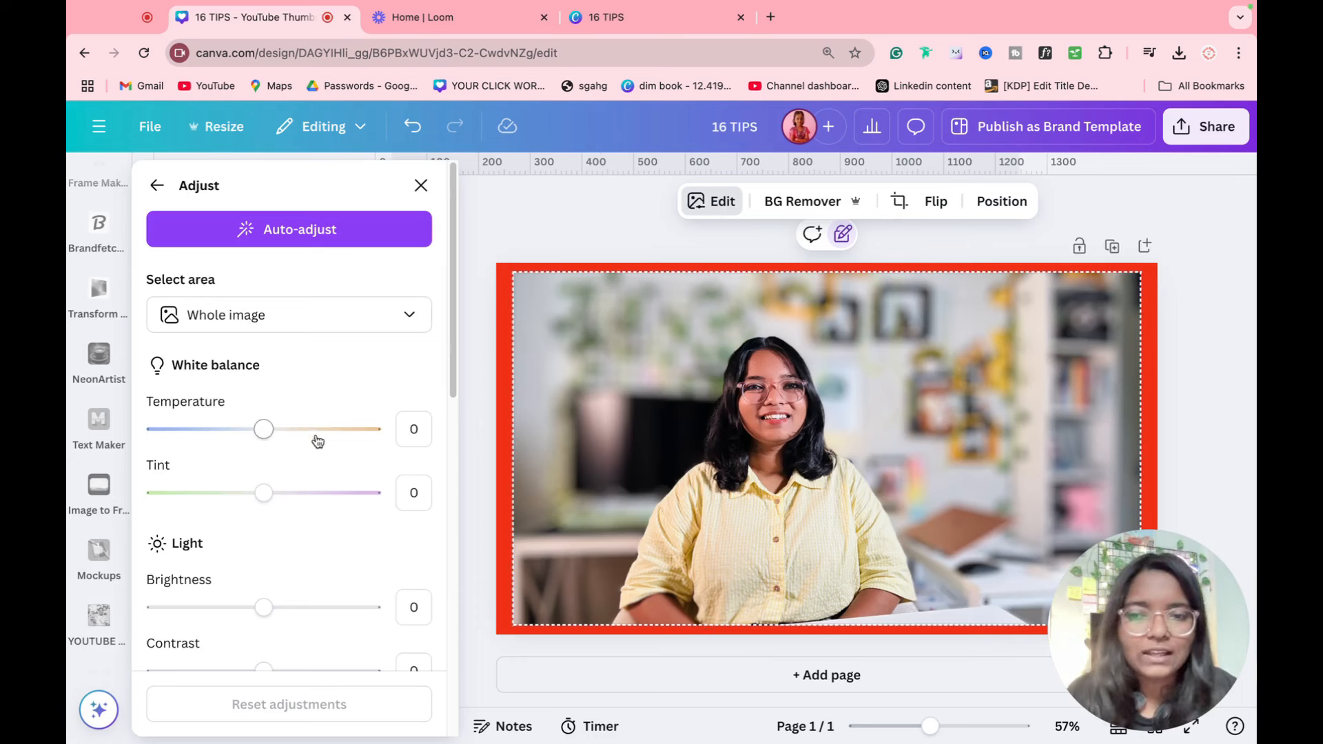
left_click(331, 433)
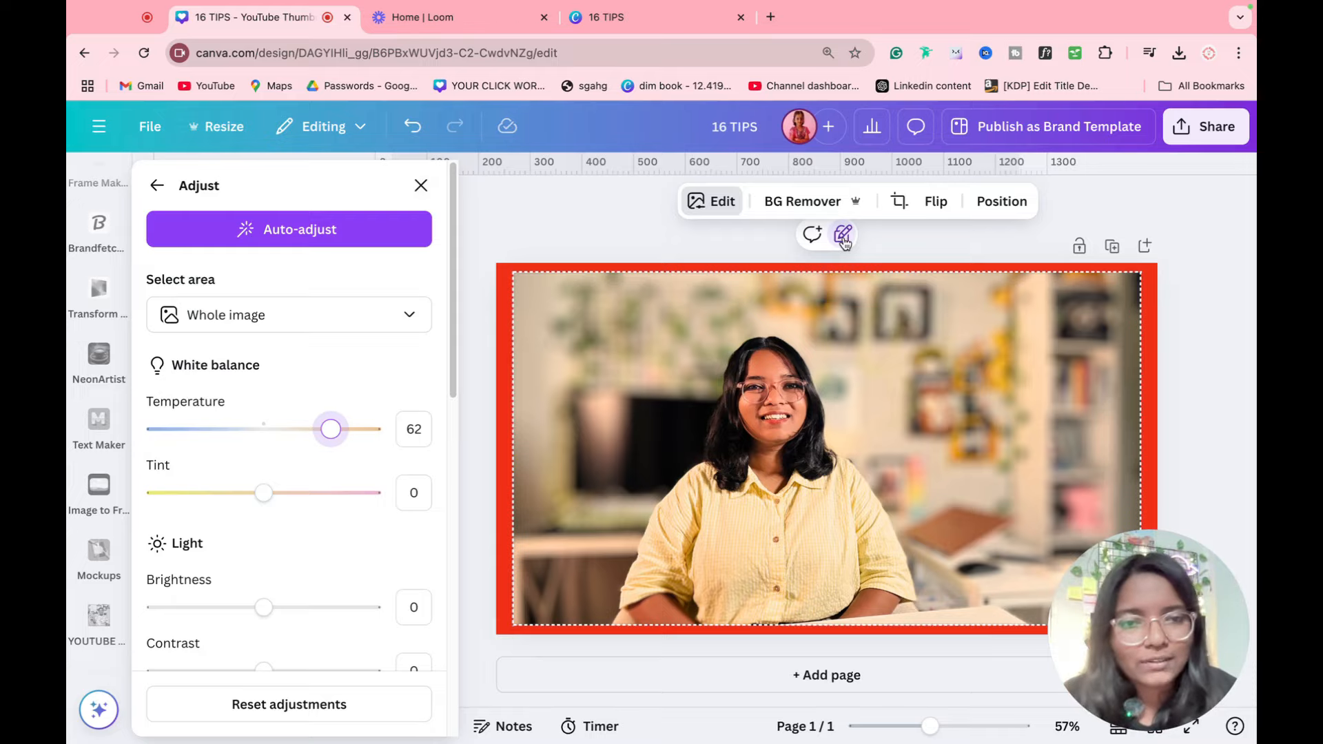
Delete the photo and the red background shape from the page.
key("Delete")
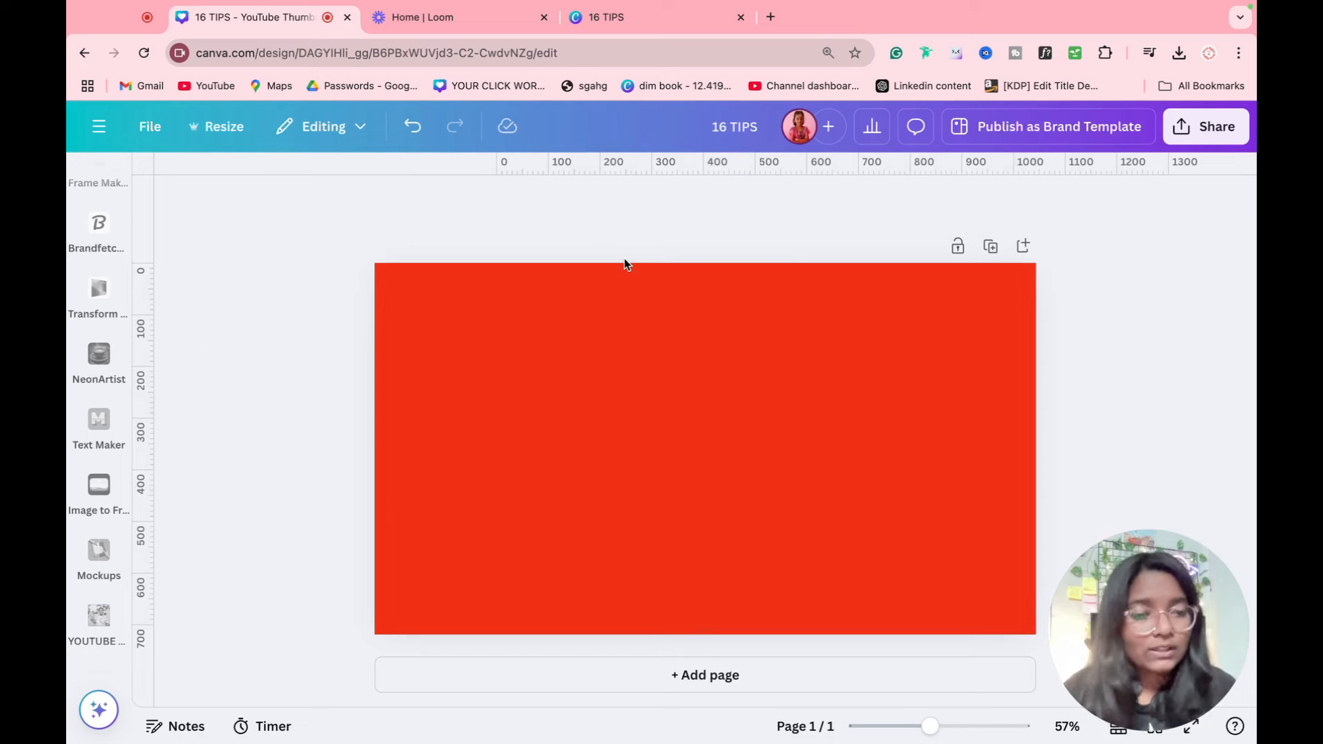
left_click(618, 313)
key("Delete")
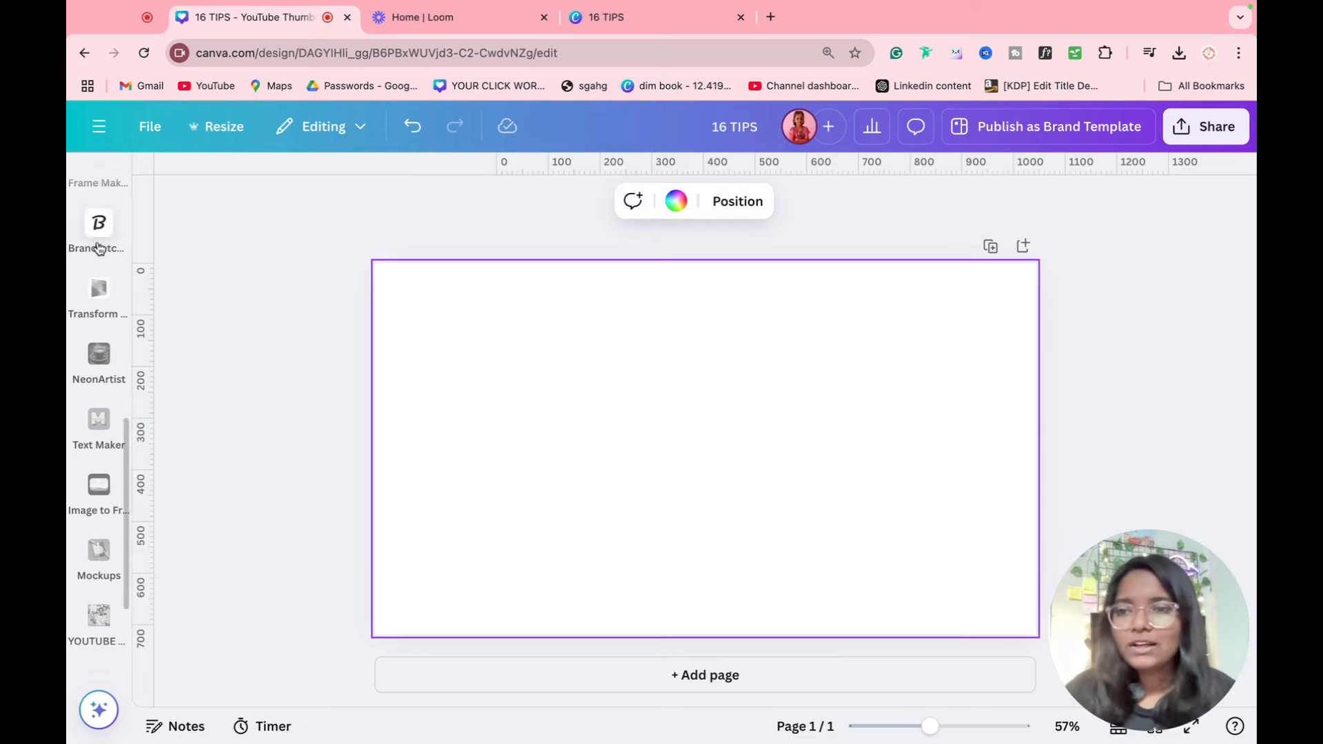
Search the elements for AMAZON and look through the graphics results for a brand logo.
scroll(76, 289, "down", 3)
scroll(77, 295, "up", 5)
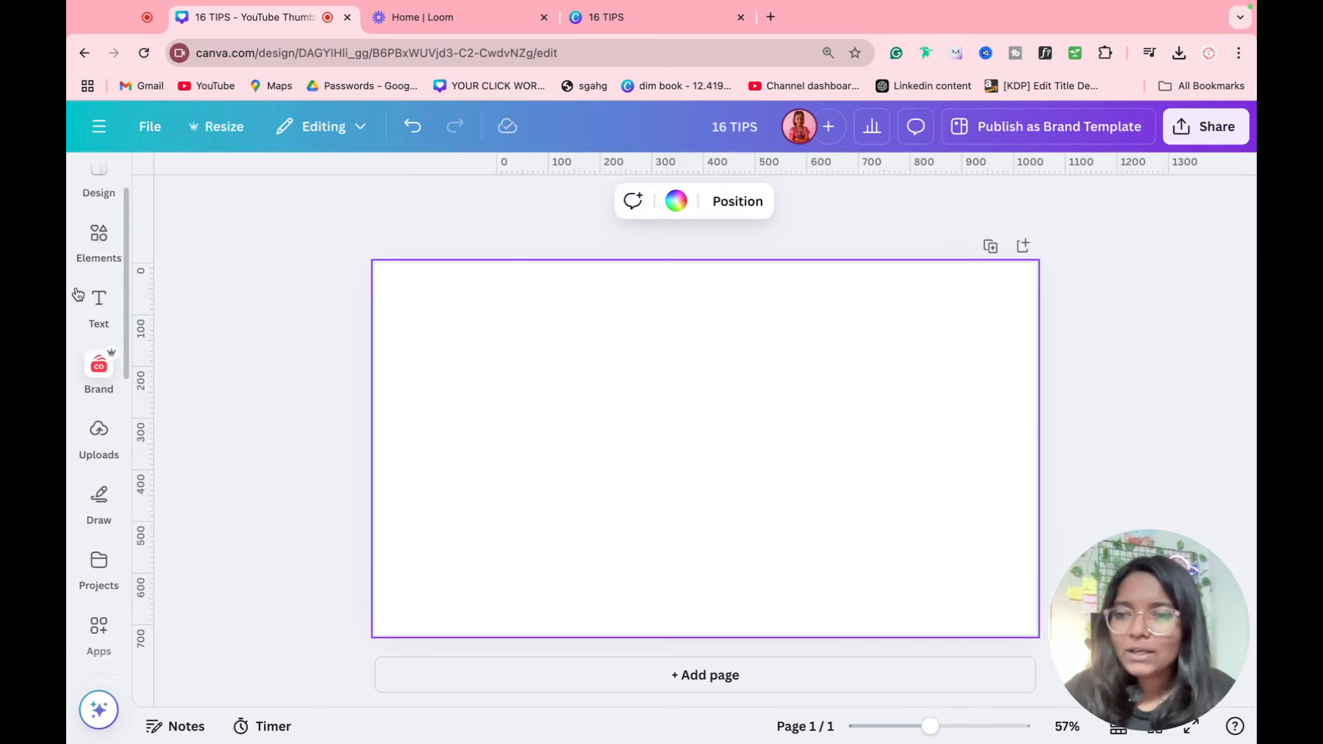
left_click(102, 274)
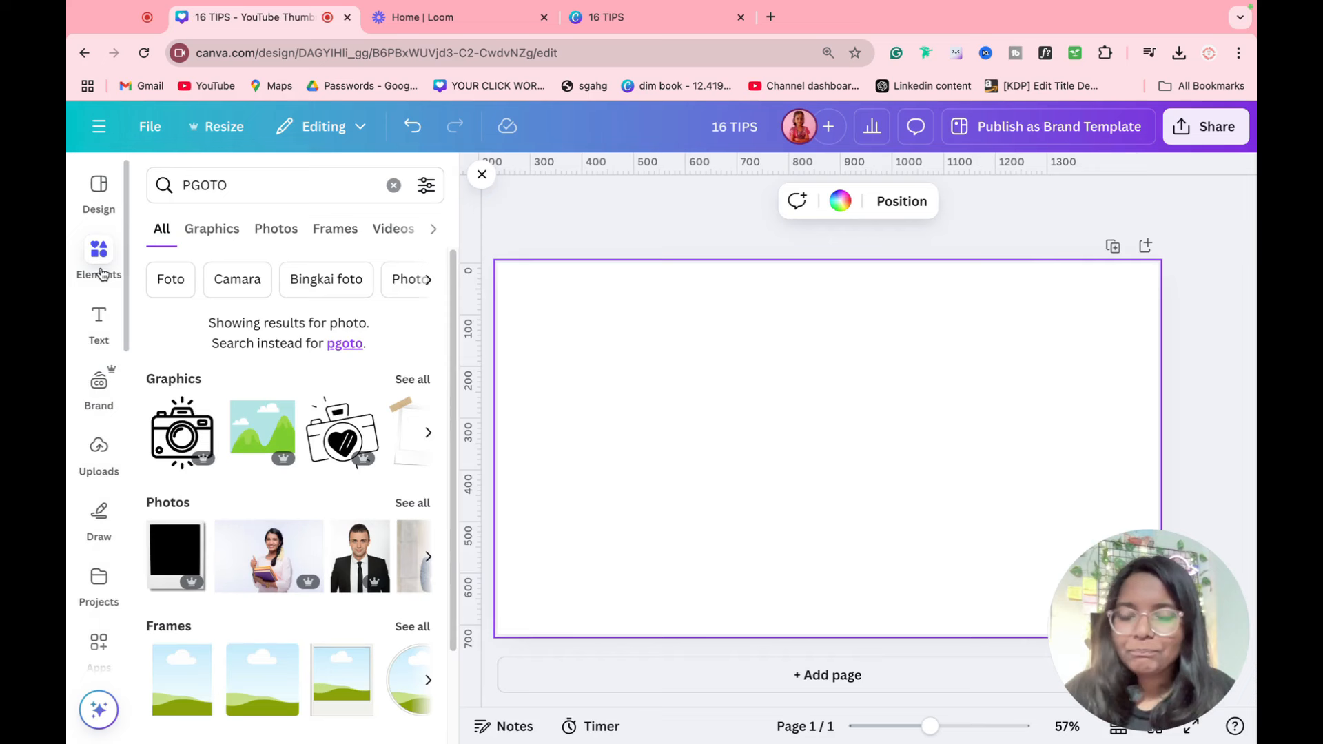
double_click(241, 200)
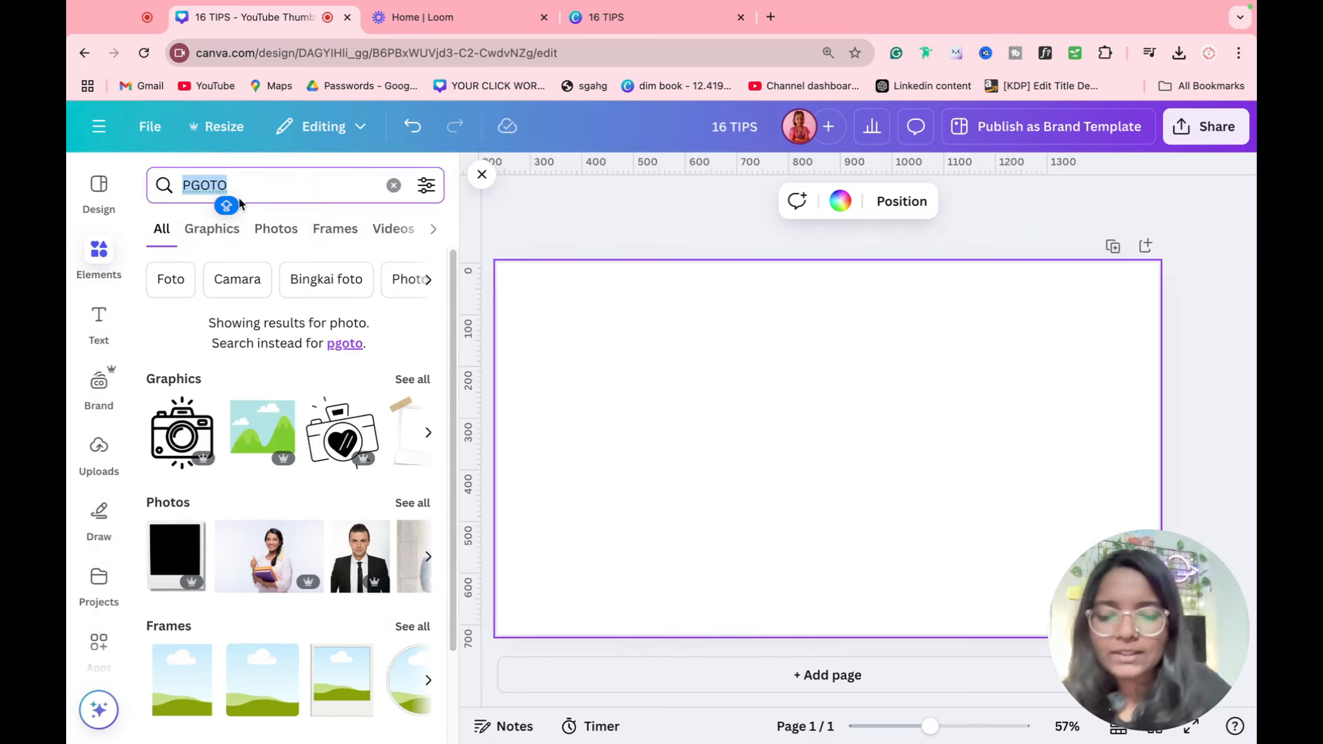
type("AMAZON")
key("Return")
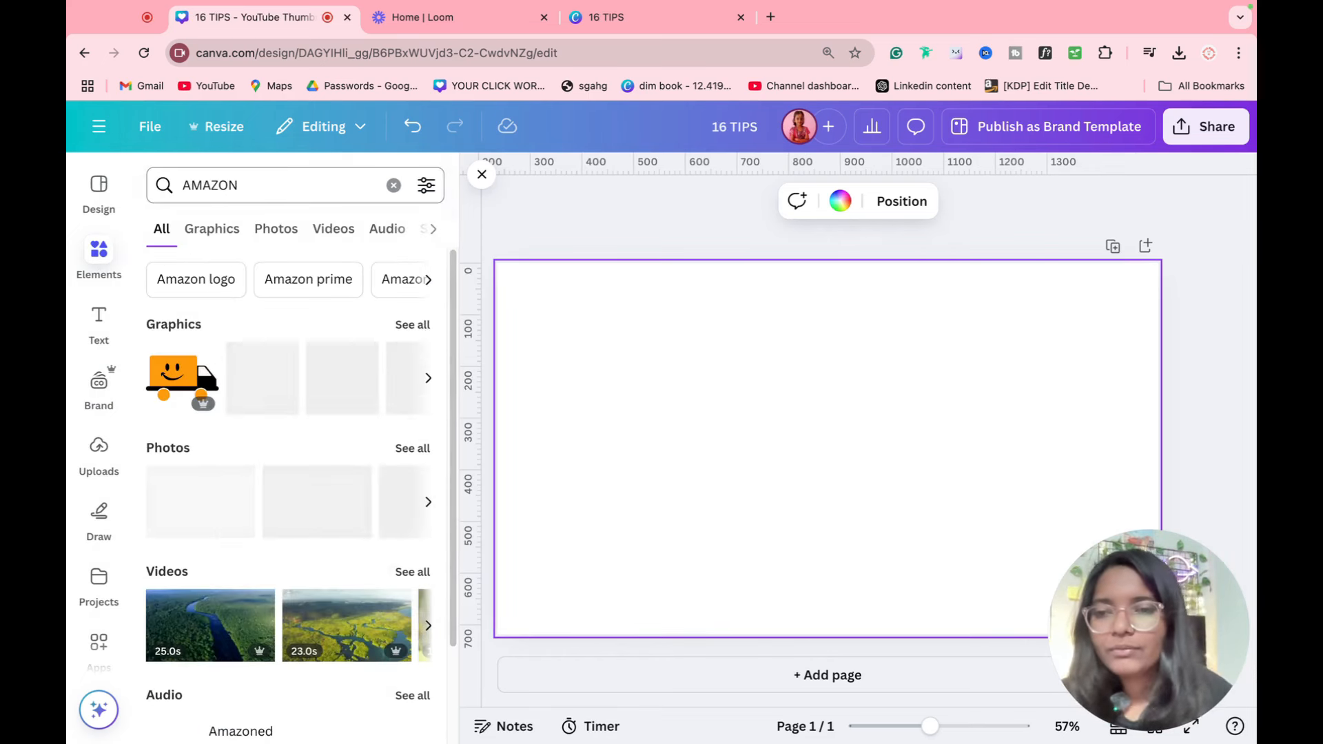
left_click(229, 239)
scroll(250, 527, "down", 2)
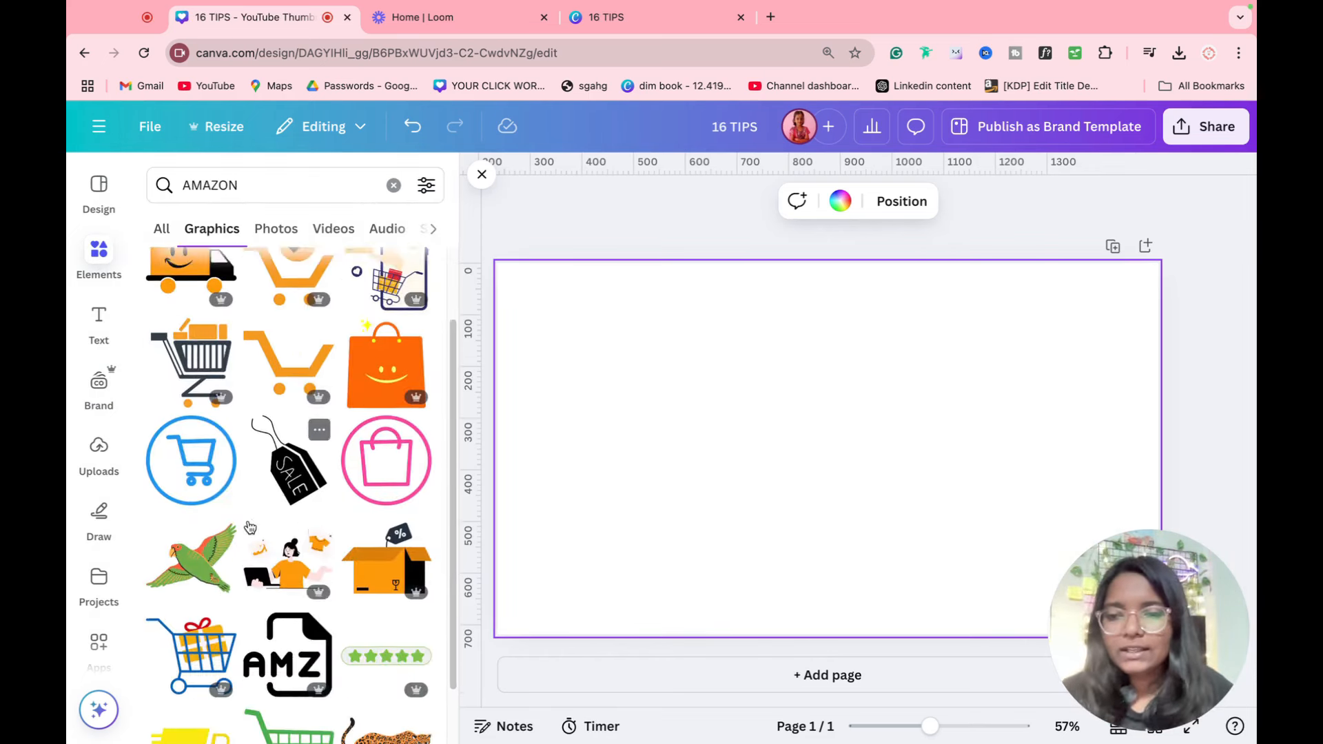
scroll(250, 528, "down", 5)
scroll(250, 527, "up", 3)
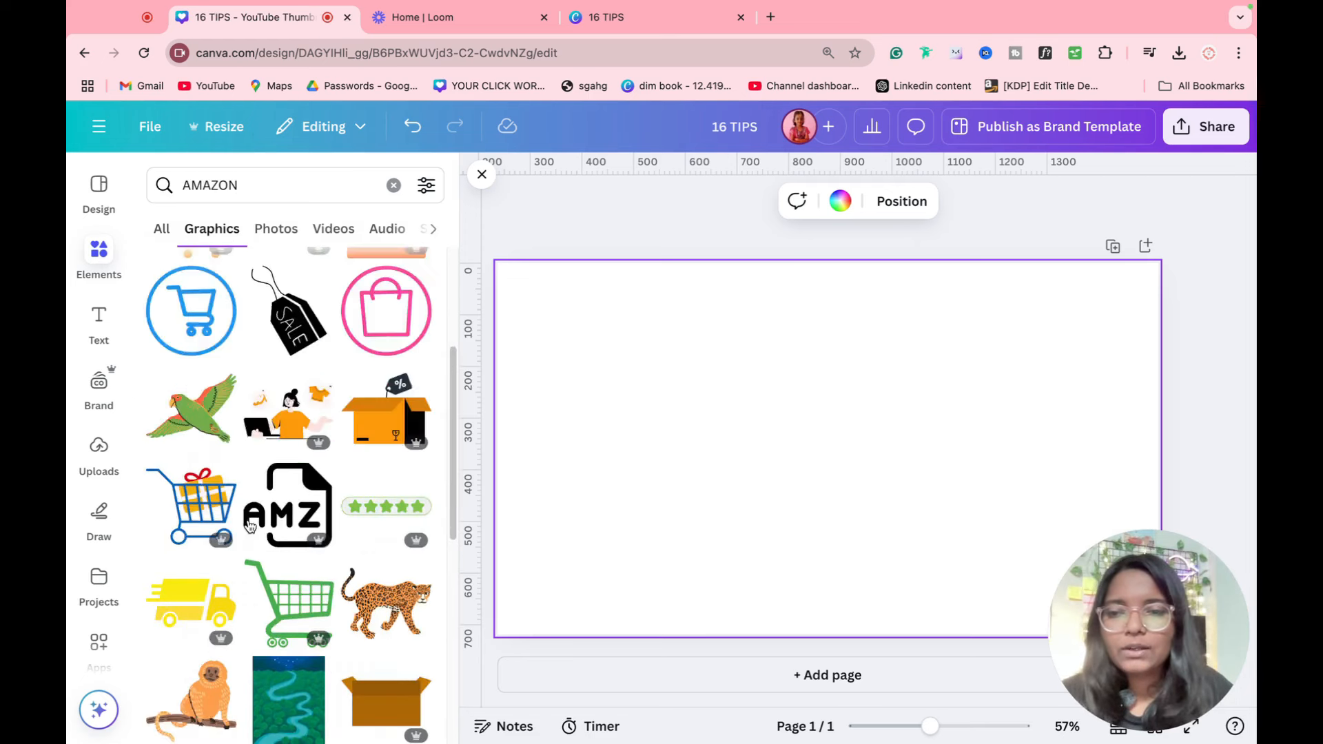
scroll(249, 527, "up", 4)
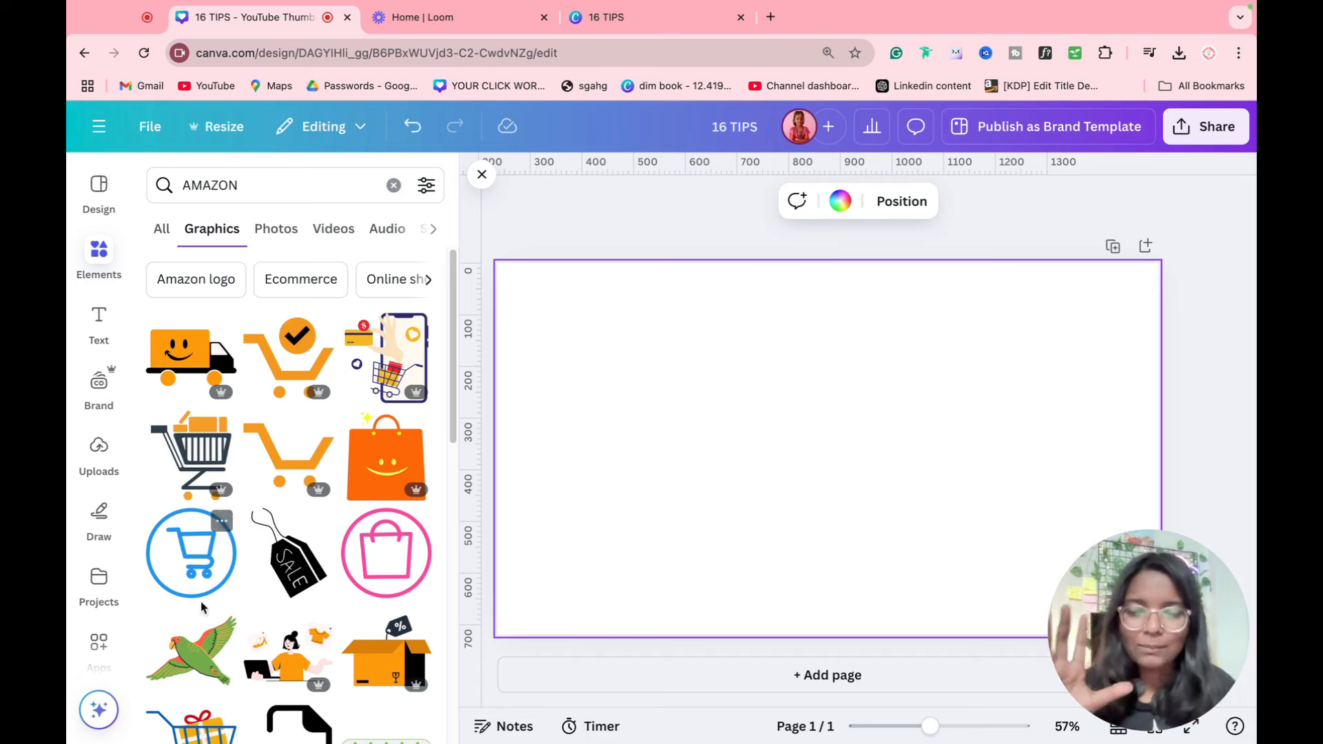
Search the Canva apps for BRAN, choose the Brandfetch Logo suggestion and open that app.
scroll(111, 570, "down", 2)
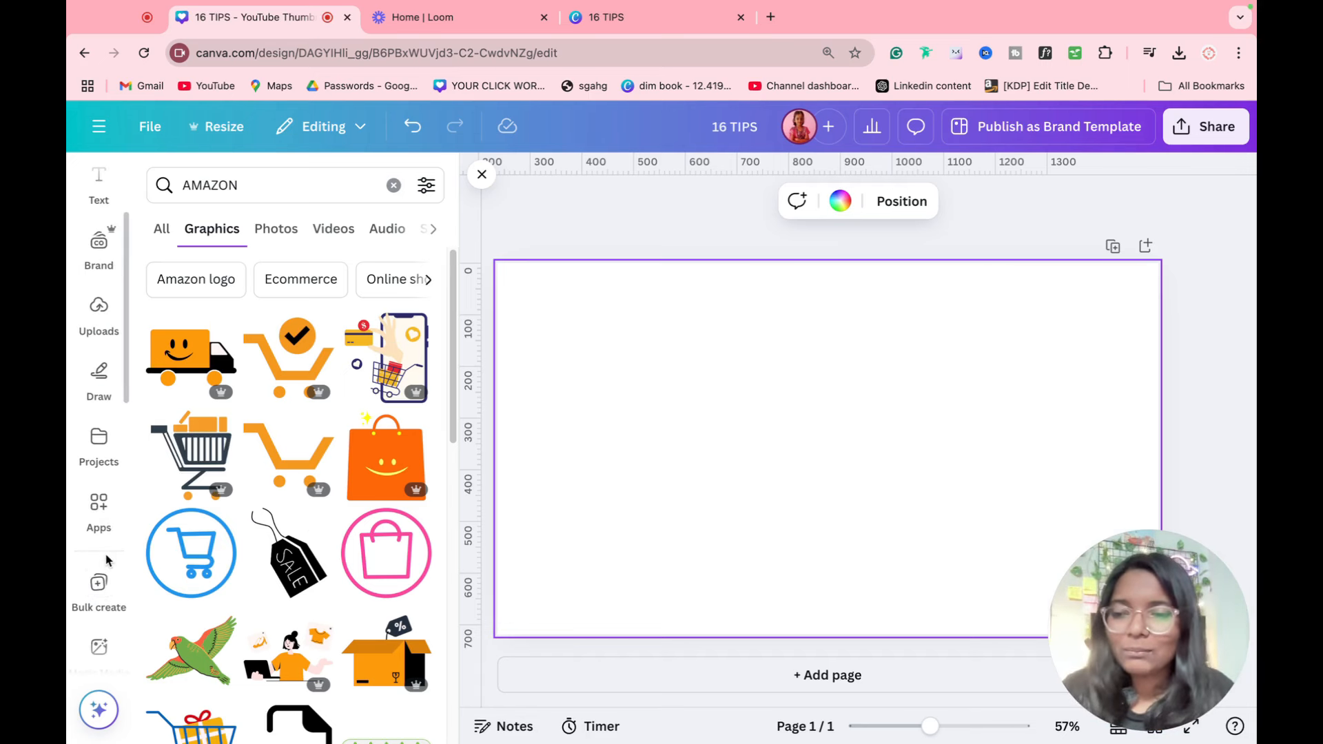
left_click(98, 506)
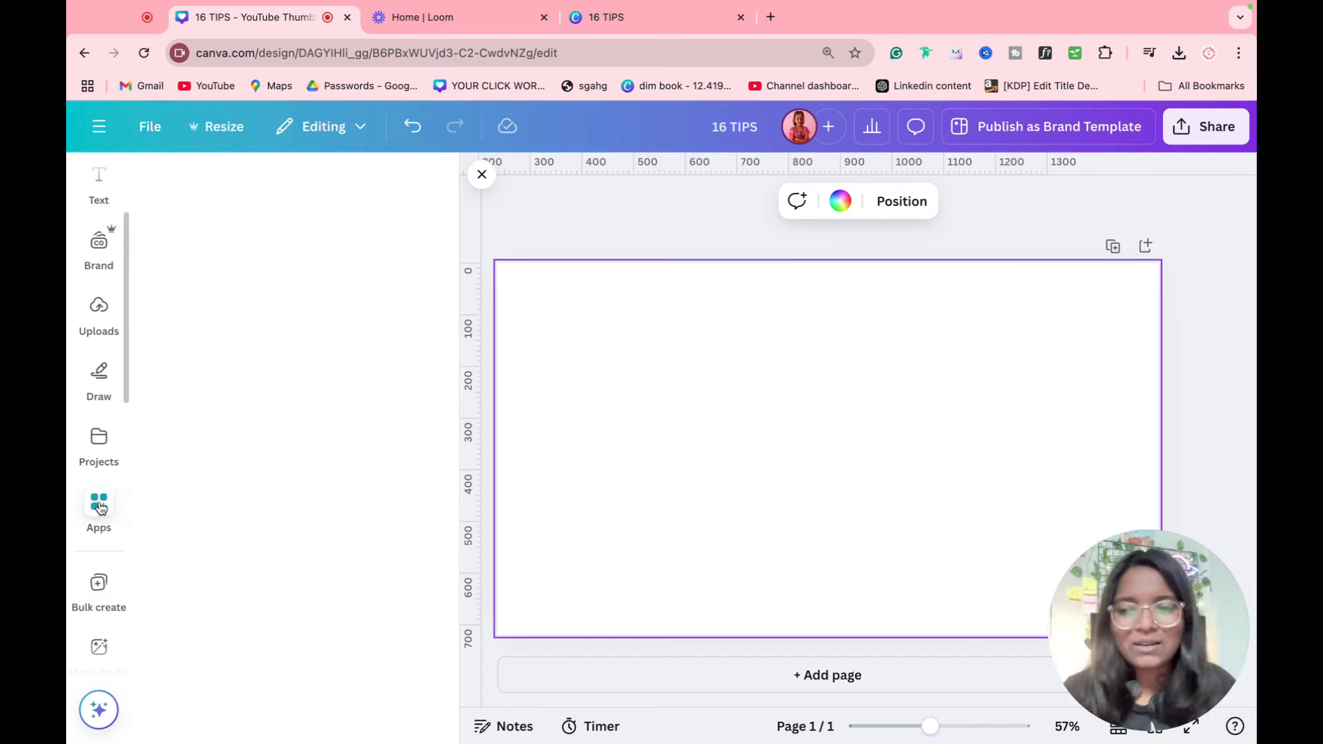
left_click(287, 192)
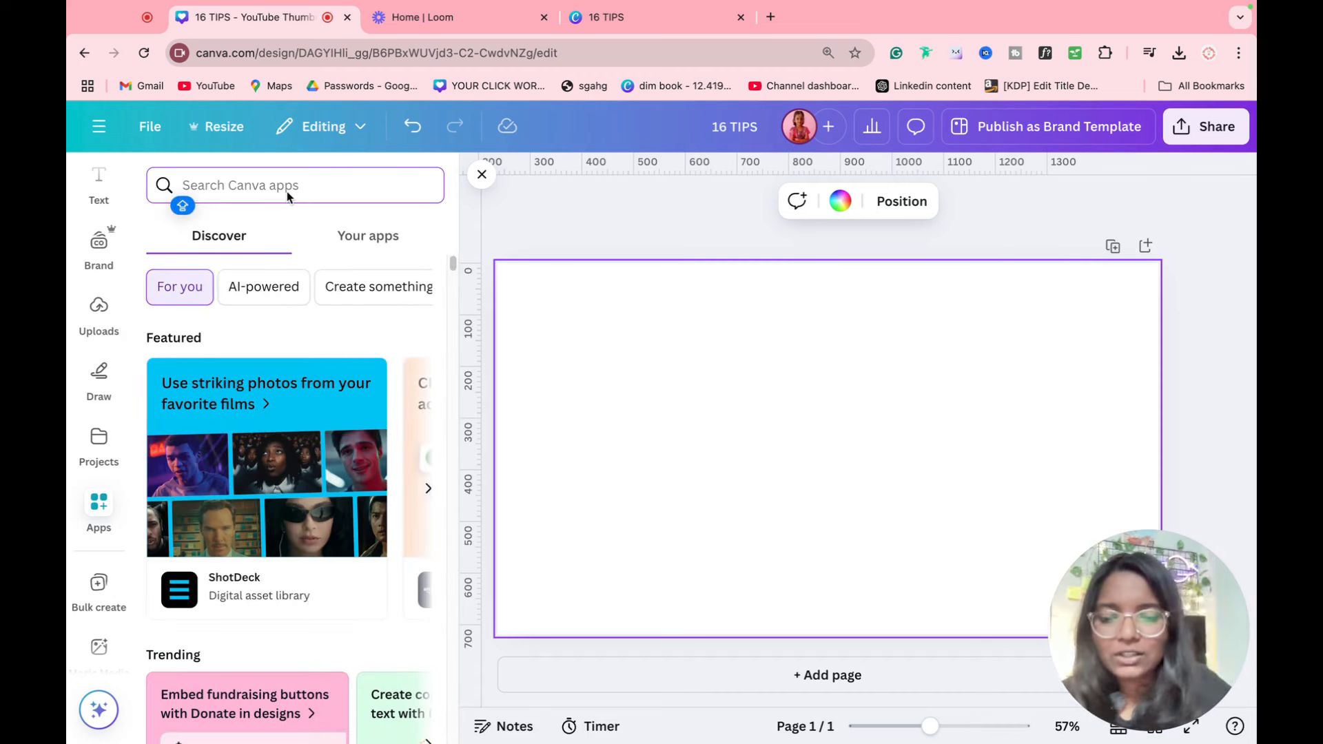
type("BRAN")
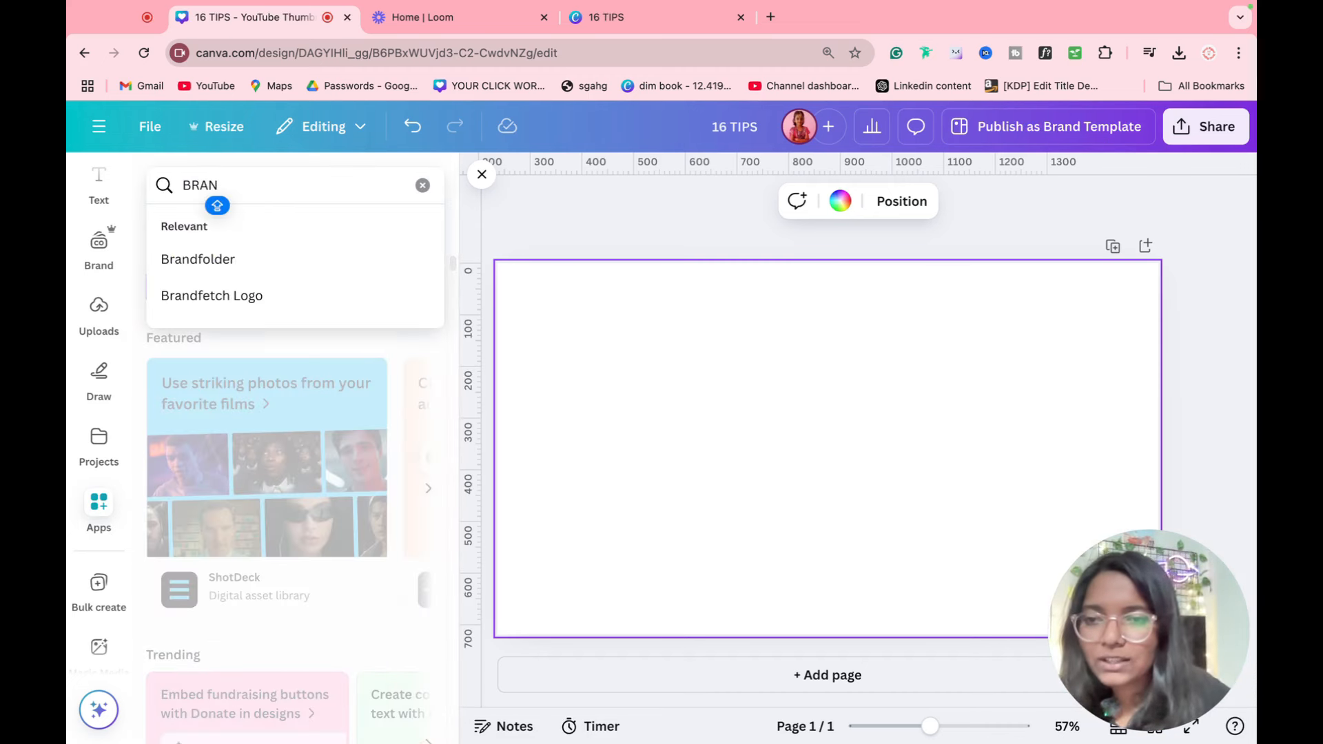
left_click(288, 297)
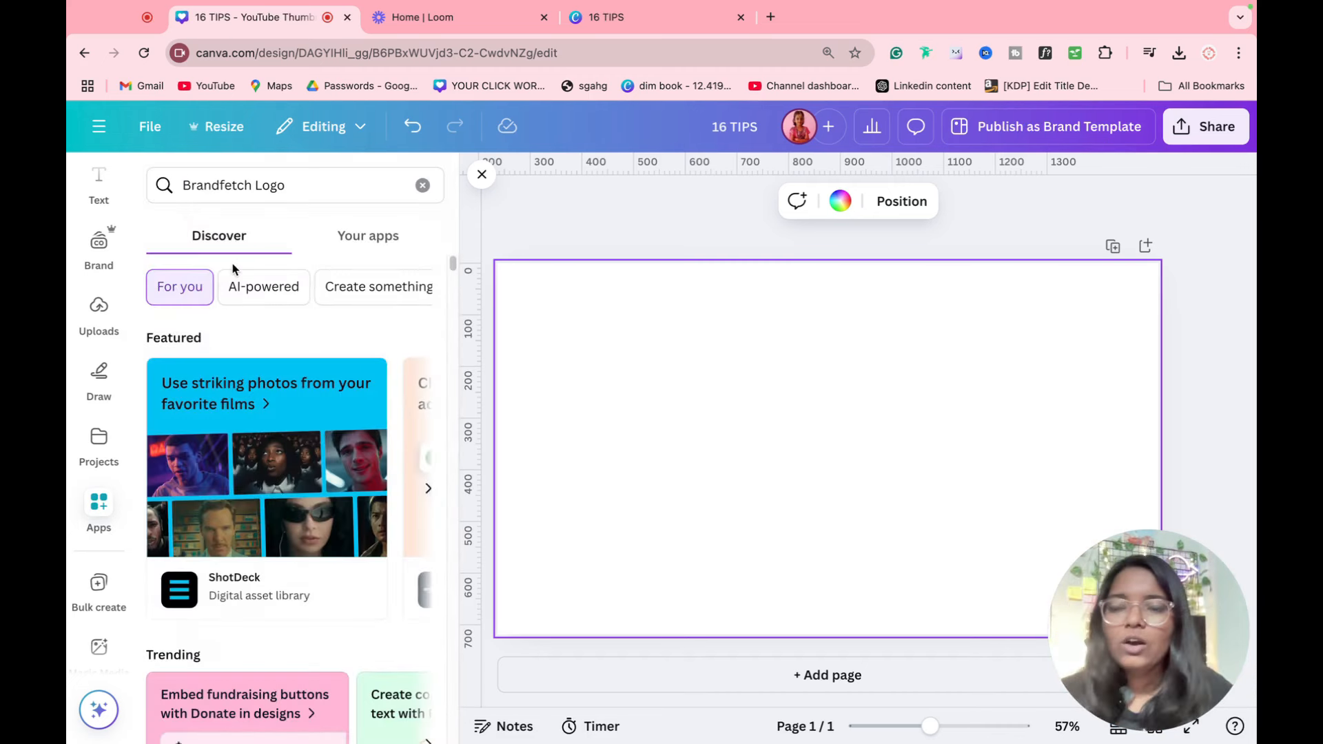
left_click(157, 251)
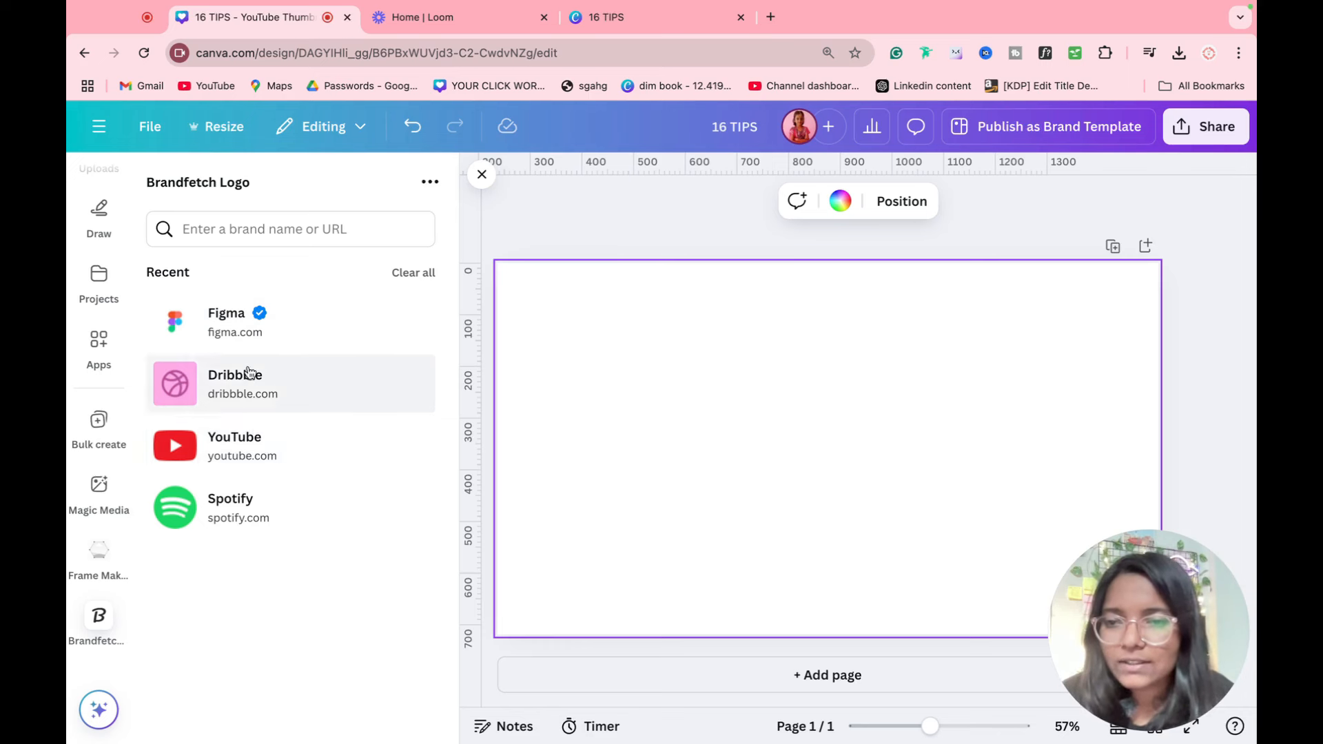
Open the recent Figma brand in Brandfetch Logo and view its logos, colors and images.
left_click(250, 320)
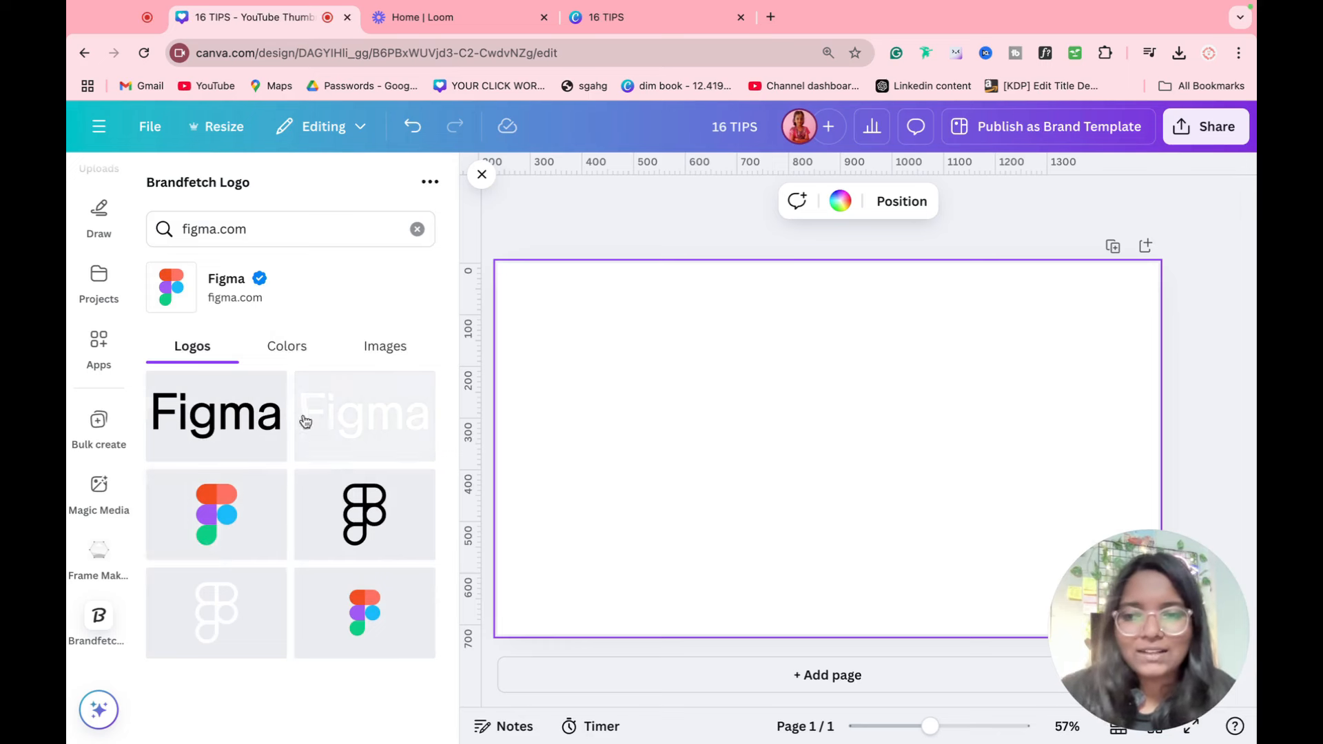
left_click(292, 355)
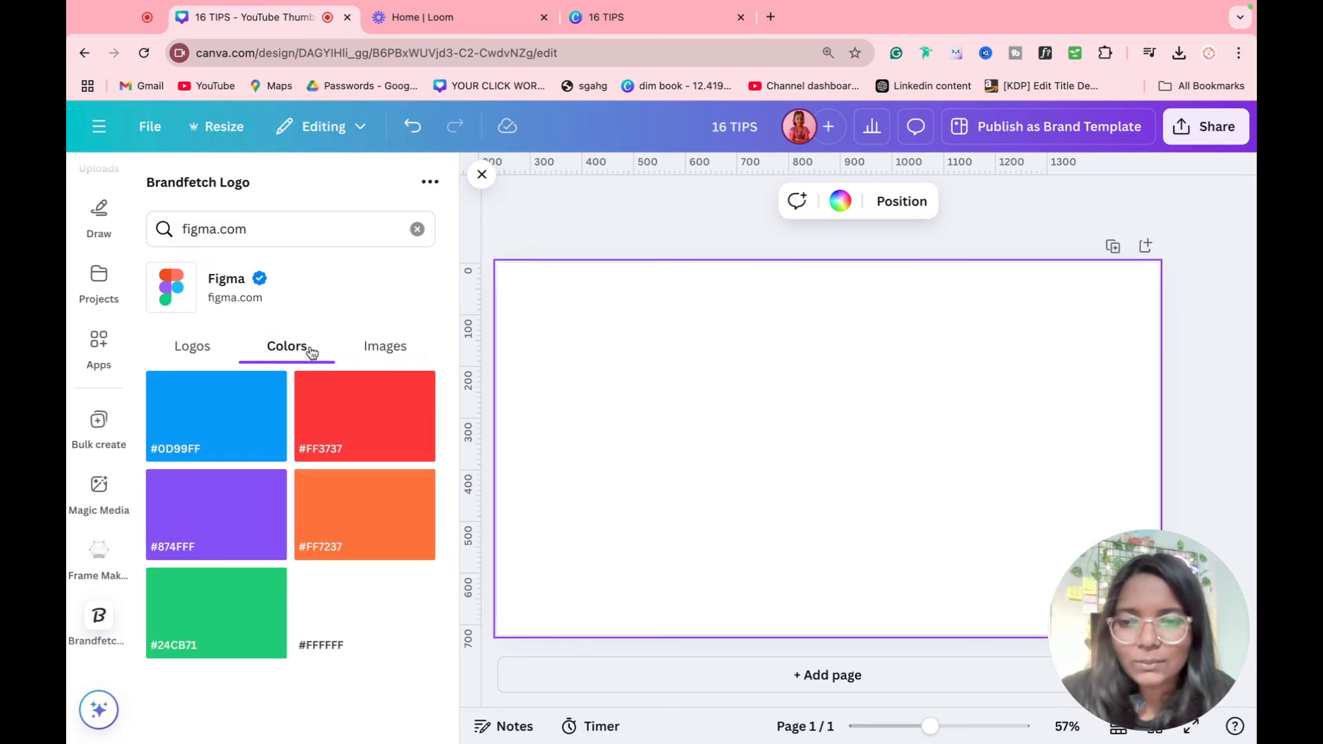
left_click(390, 350)
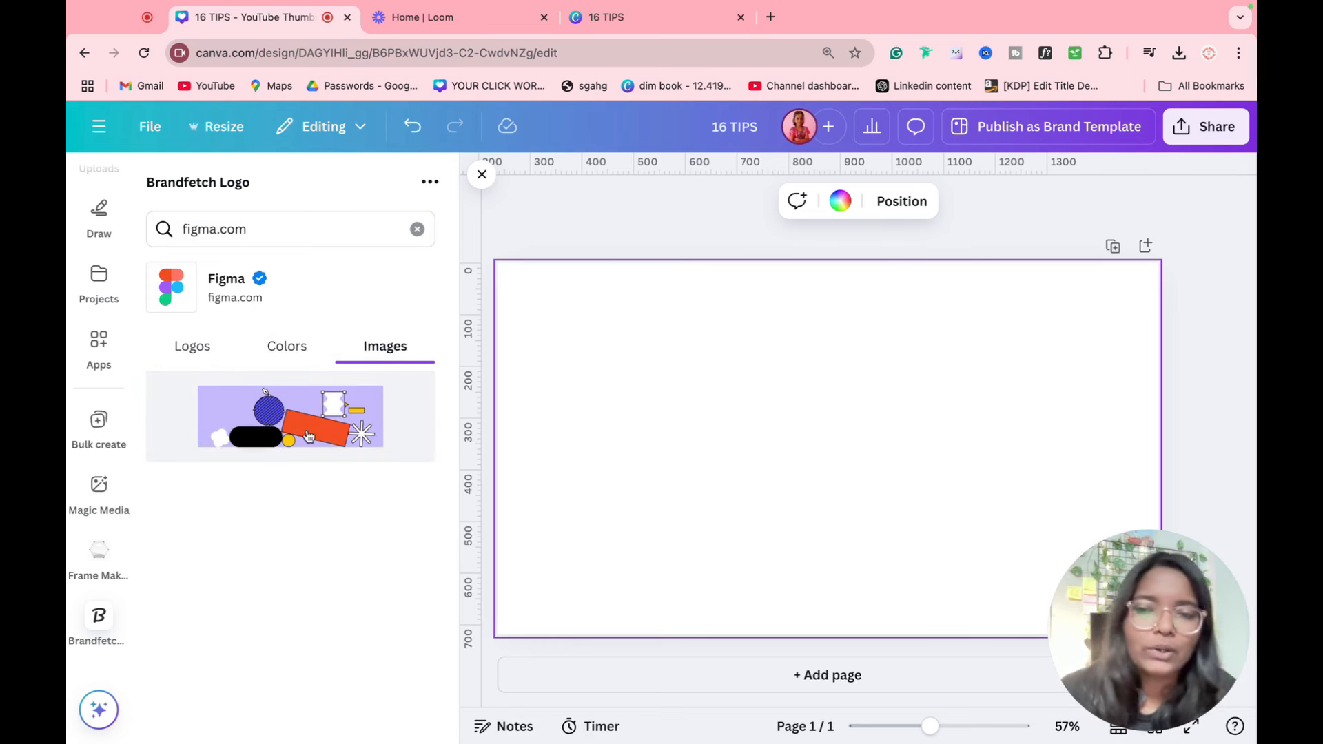
left_click(186, 350)
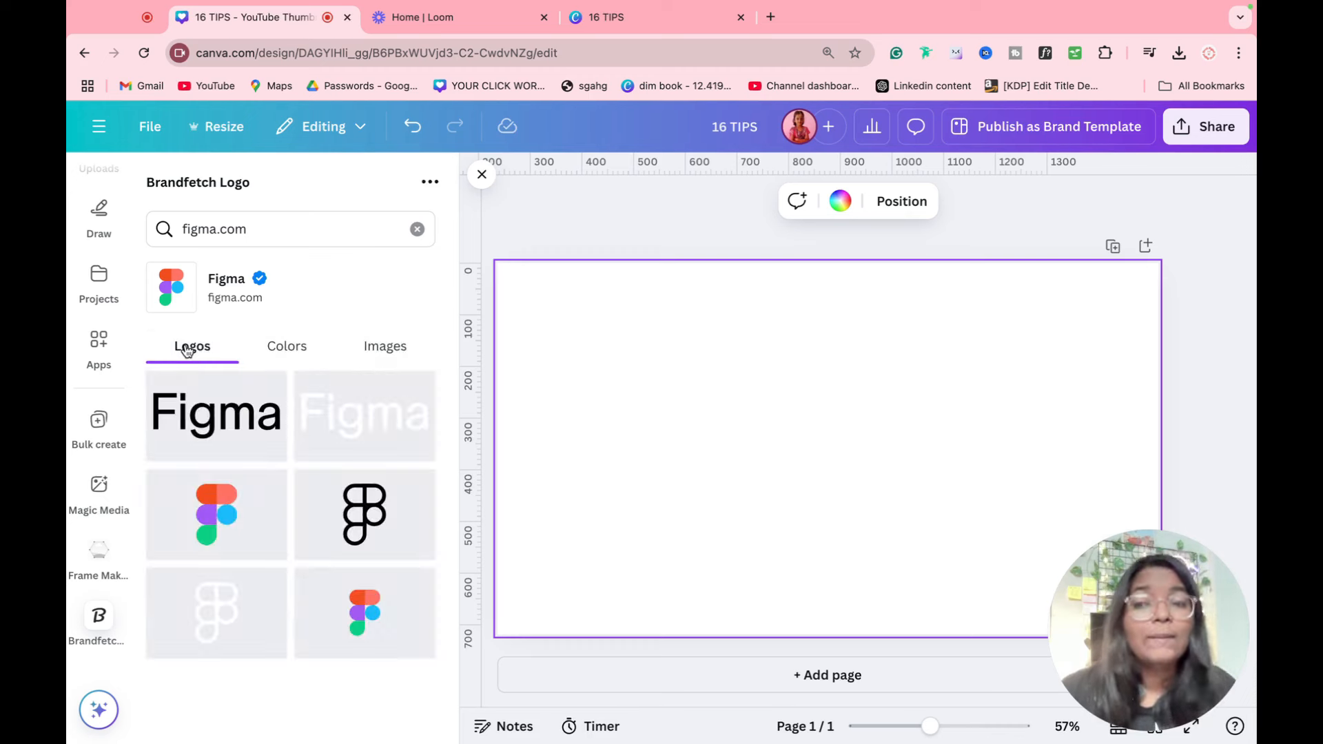
Search Brandfetch Logo for YOUTUBE, open the youtube.com brand and view its logos, colors and images.
double_click(226, 239)
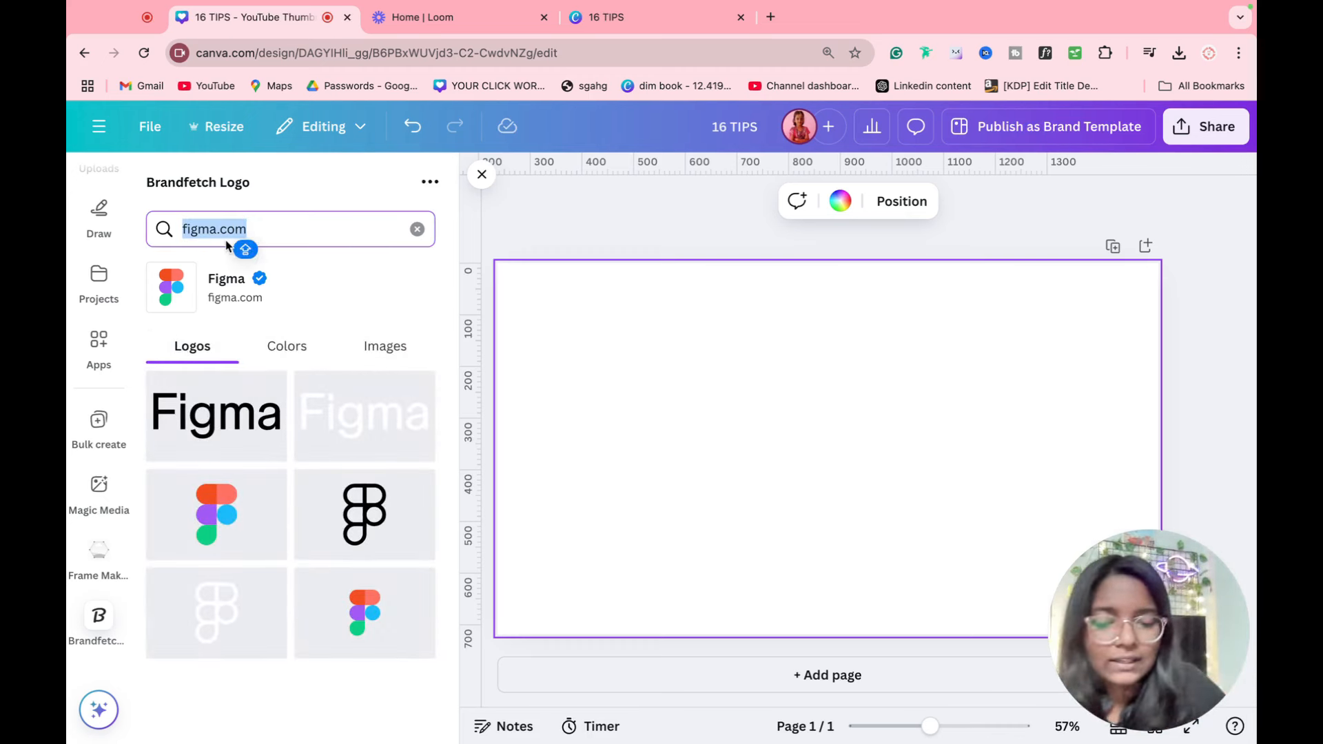
type("YOUTUBE")
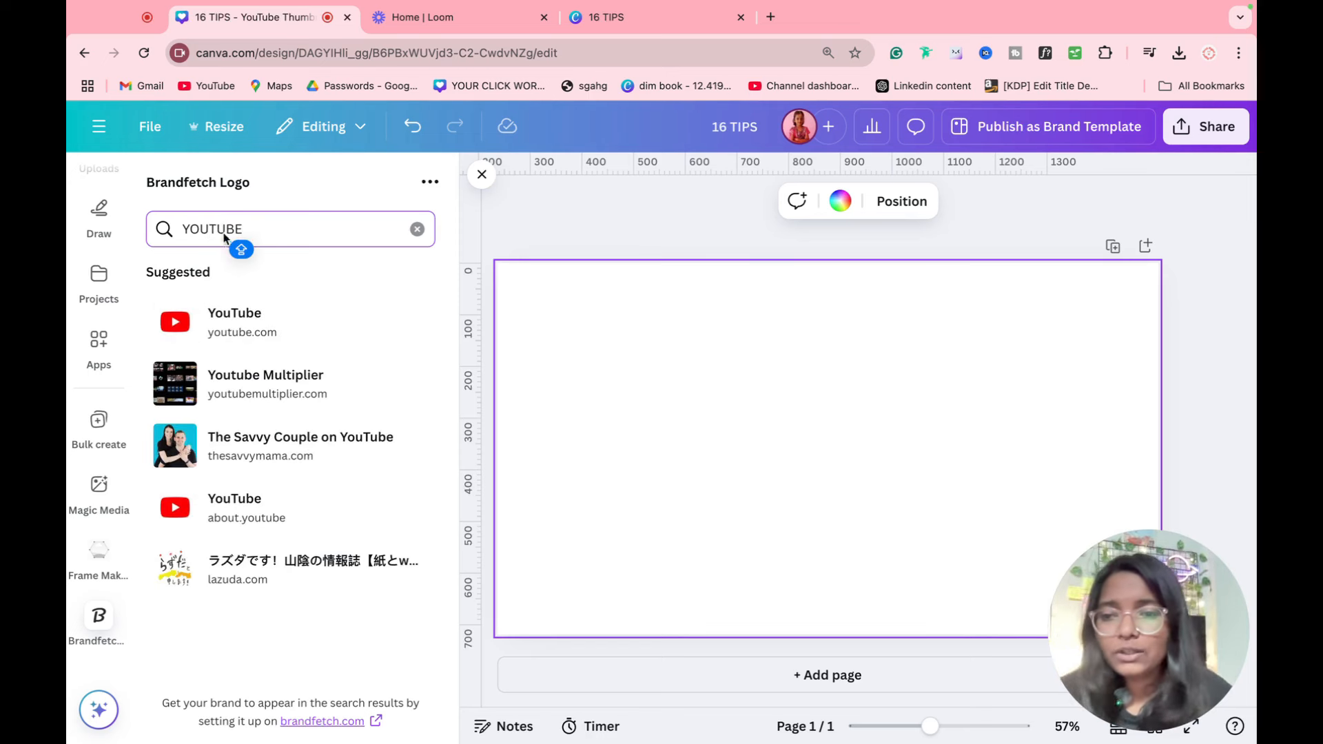
left_click(231, 319)
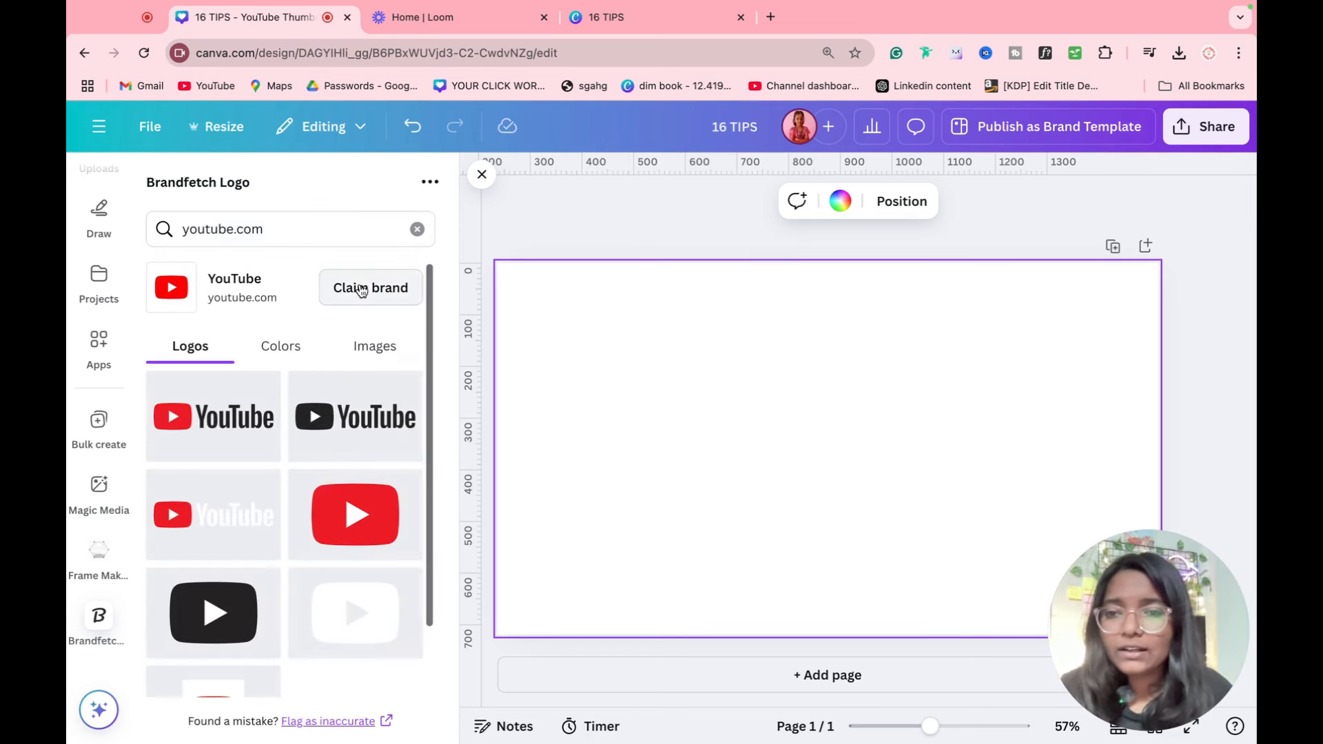
scroll(290, 487, "down", 2)
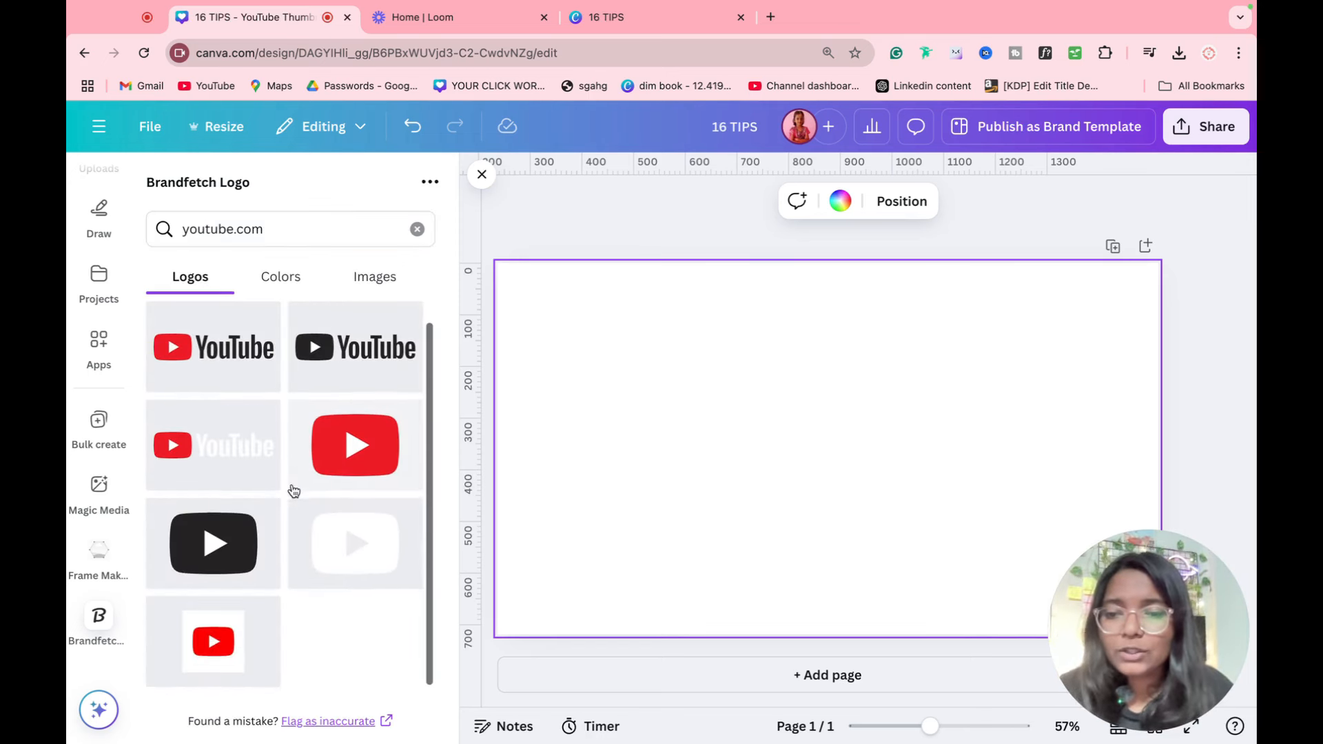
scroll(292, 489, "up", 2)
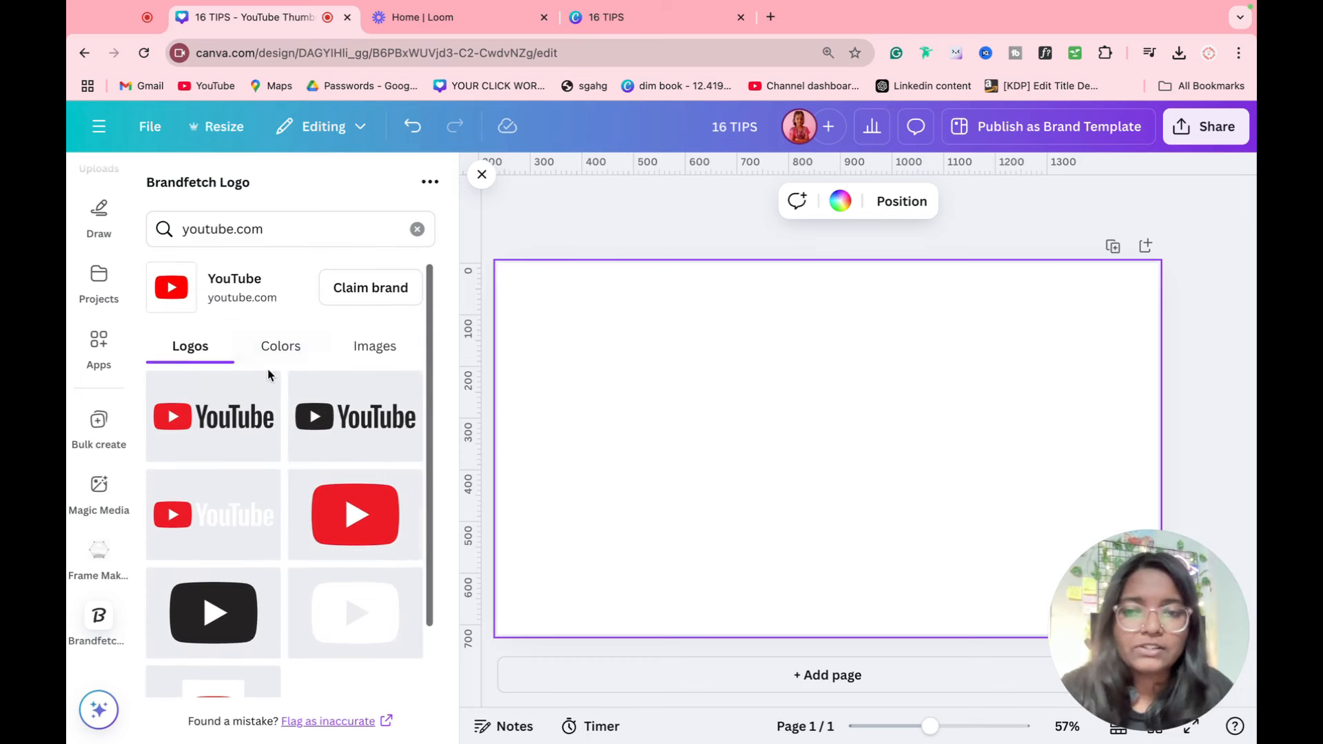
left_click(269, 348)
left_click(399, 354)
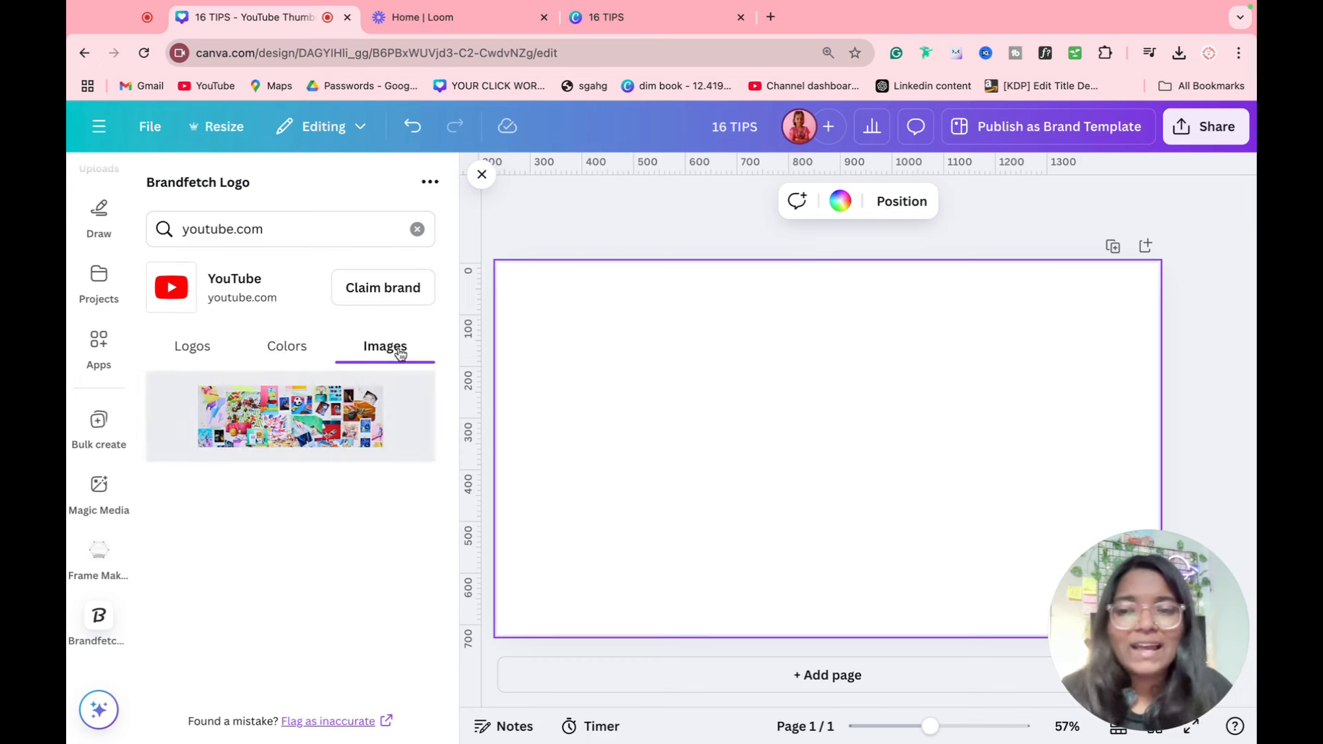
left_click(207, 353)
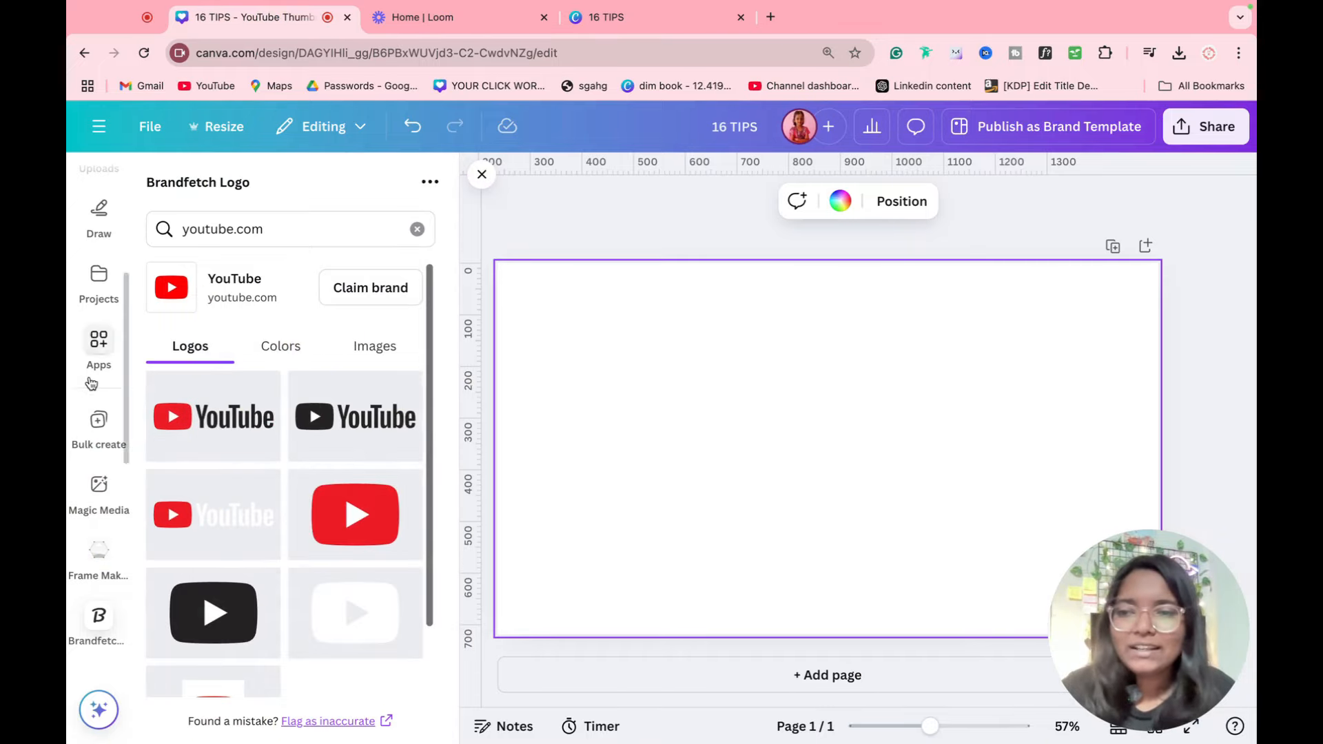
Open the Brand Kit and look through its logos, color palettes and fonts.
scroll(90, 383, "up", 5)
left_click(94, 383)
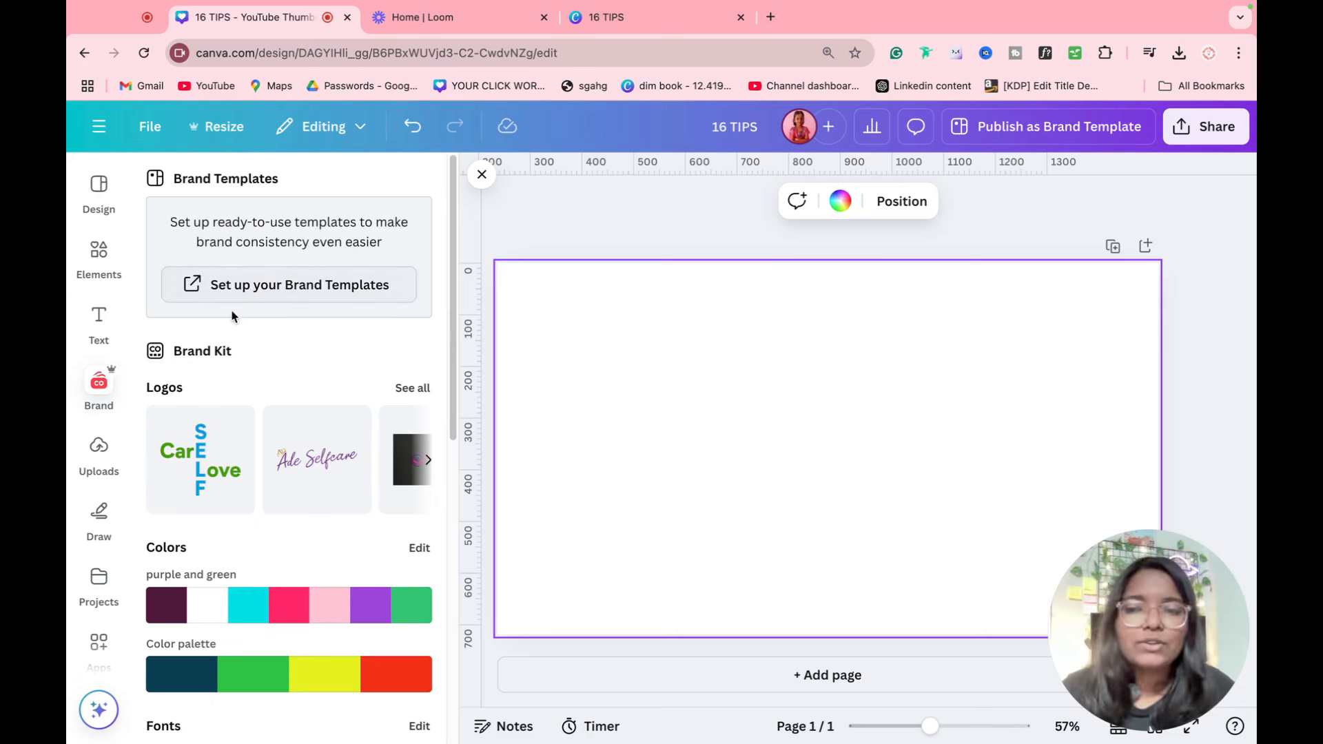
scroll(230, 396, "down", 2)
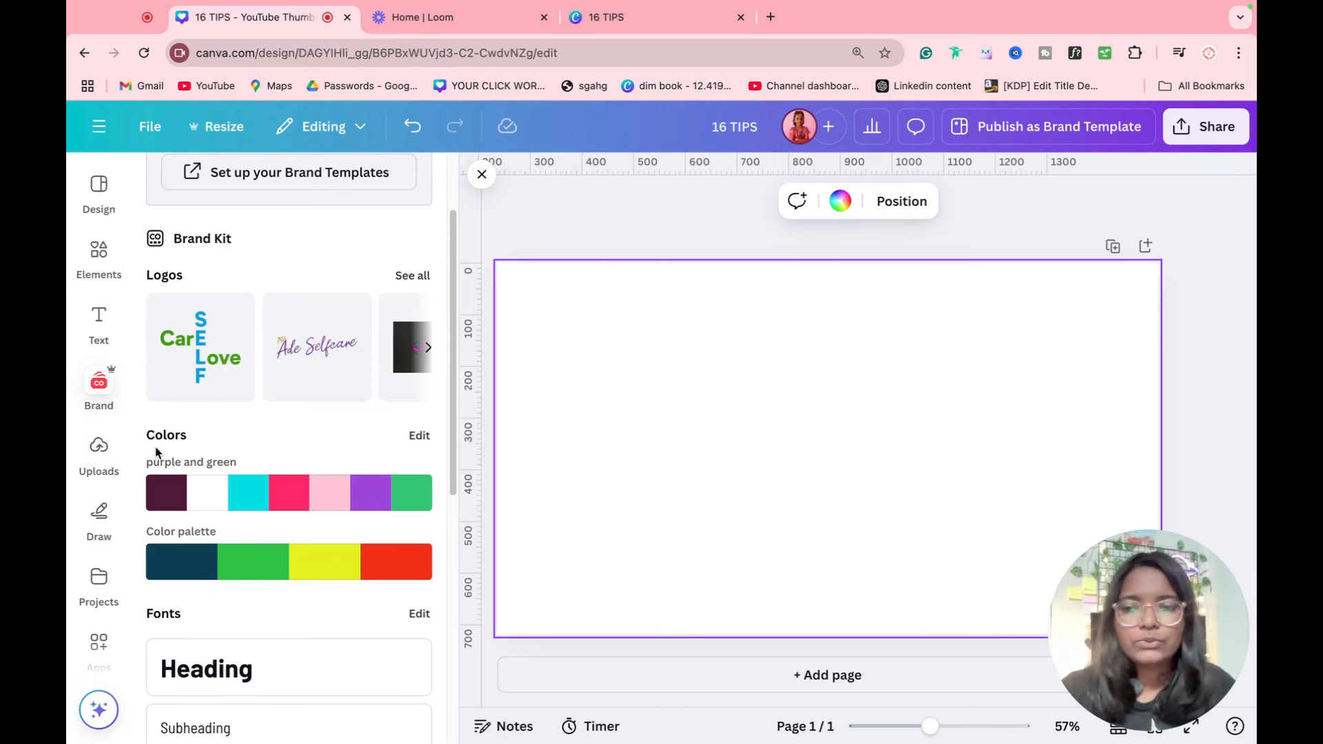
scroll(272, 469, "down", 1)
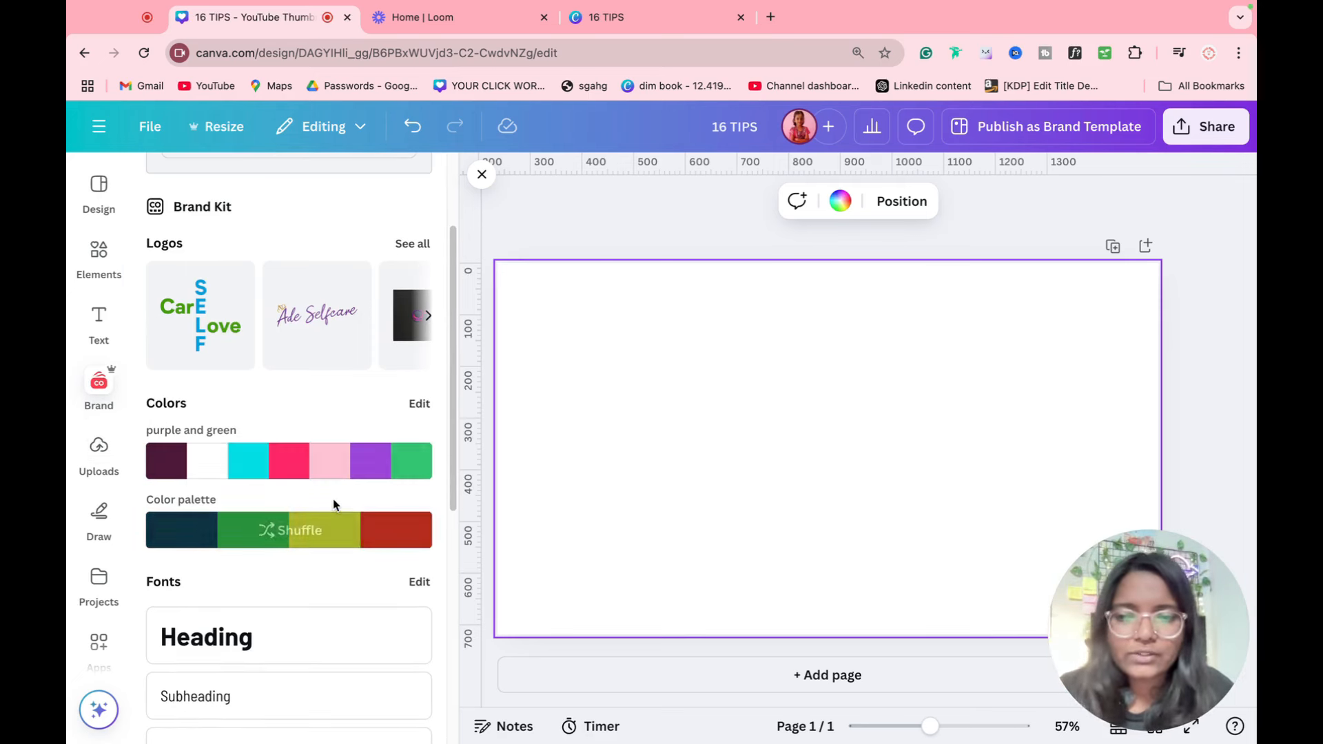
scroll(344, 474, "down", 3)
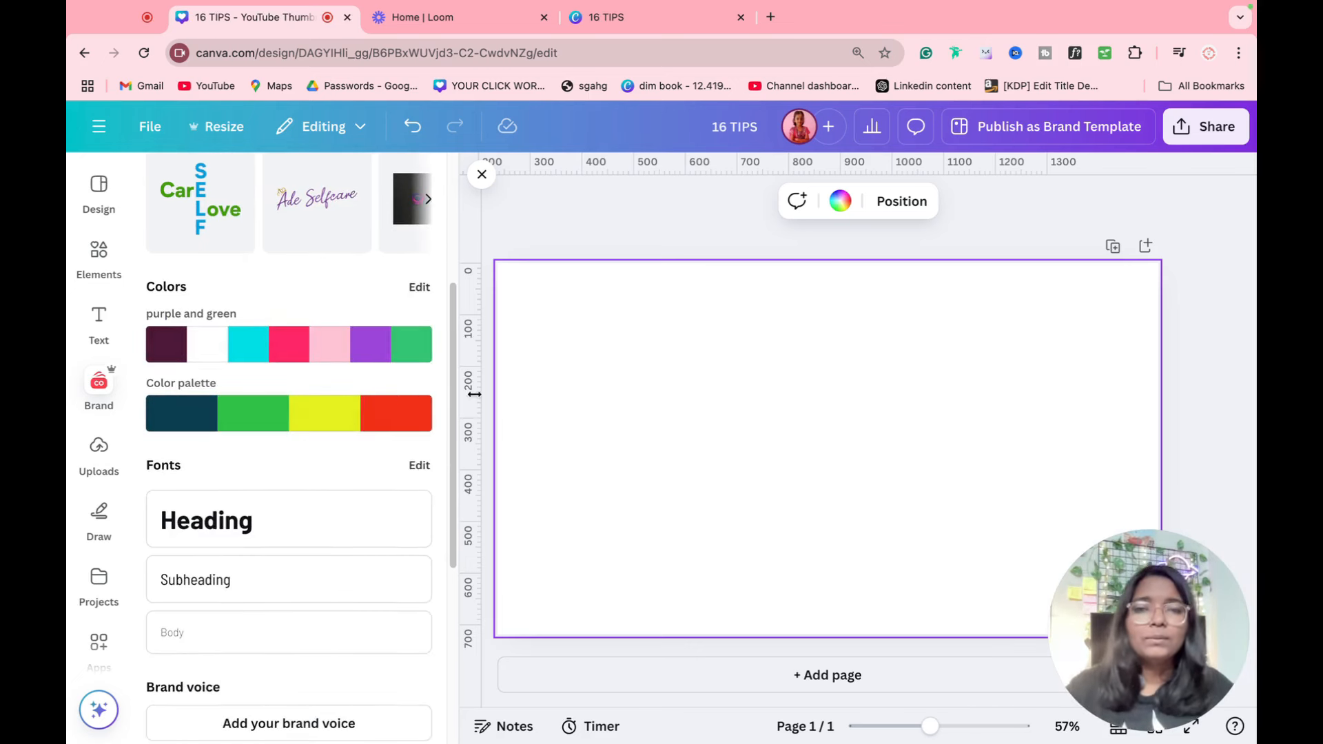
View the Brand Kit palettes among the page background colors, return to the Brand Kit and open its fonts for editing.
left_click(840, 201)
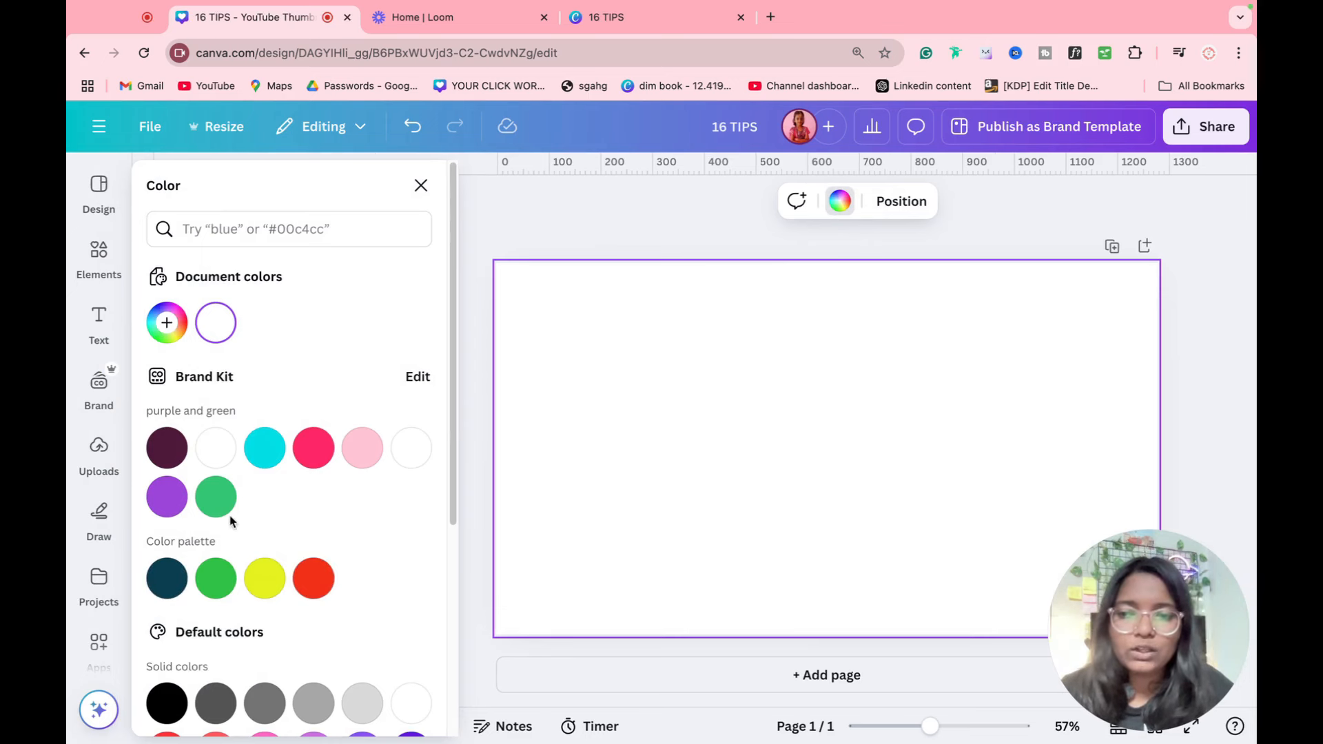
left_click(99, 392)
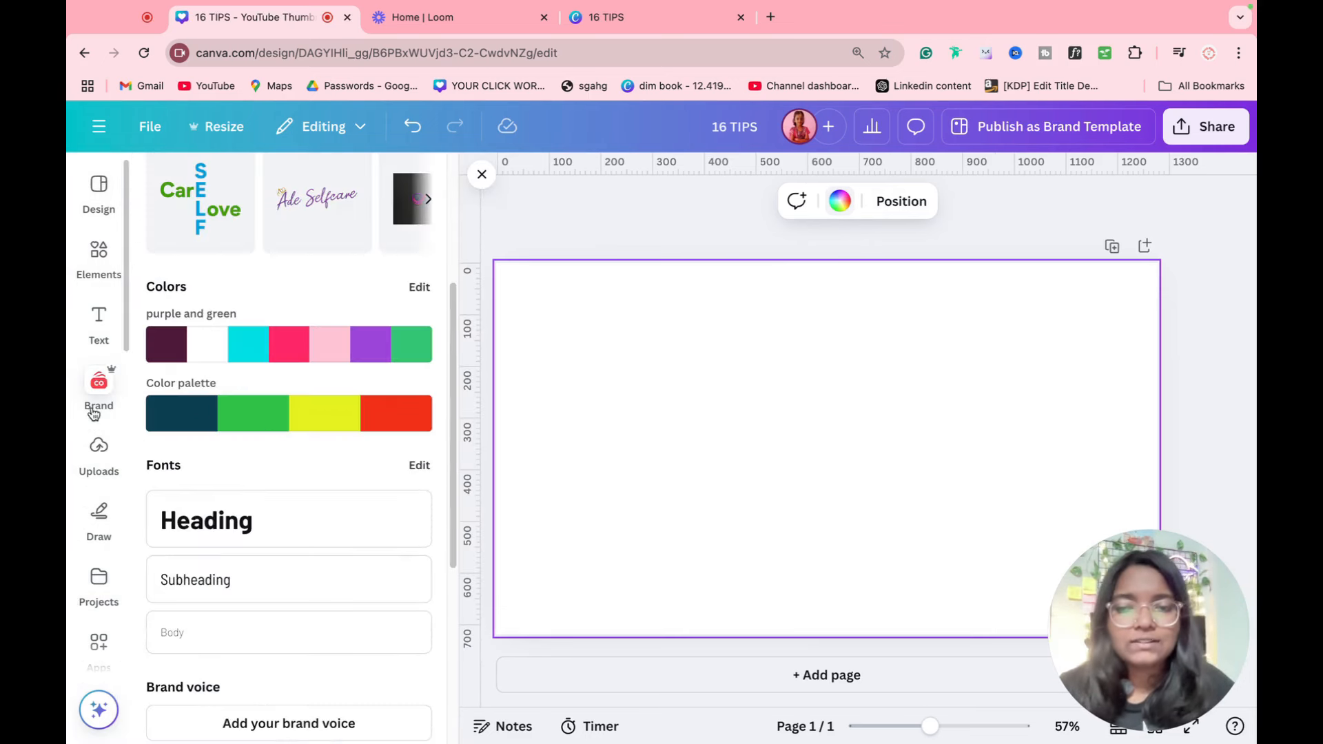
mouse_move(241, 430)
scroll(241, 431, "down", 4)
scroll(216, 417, "up", 1)
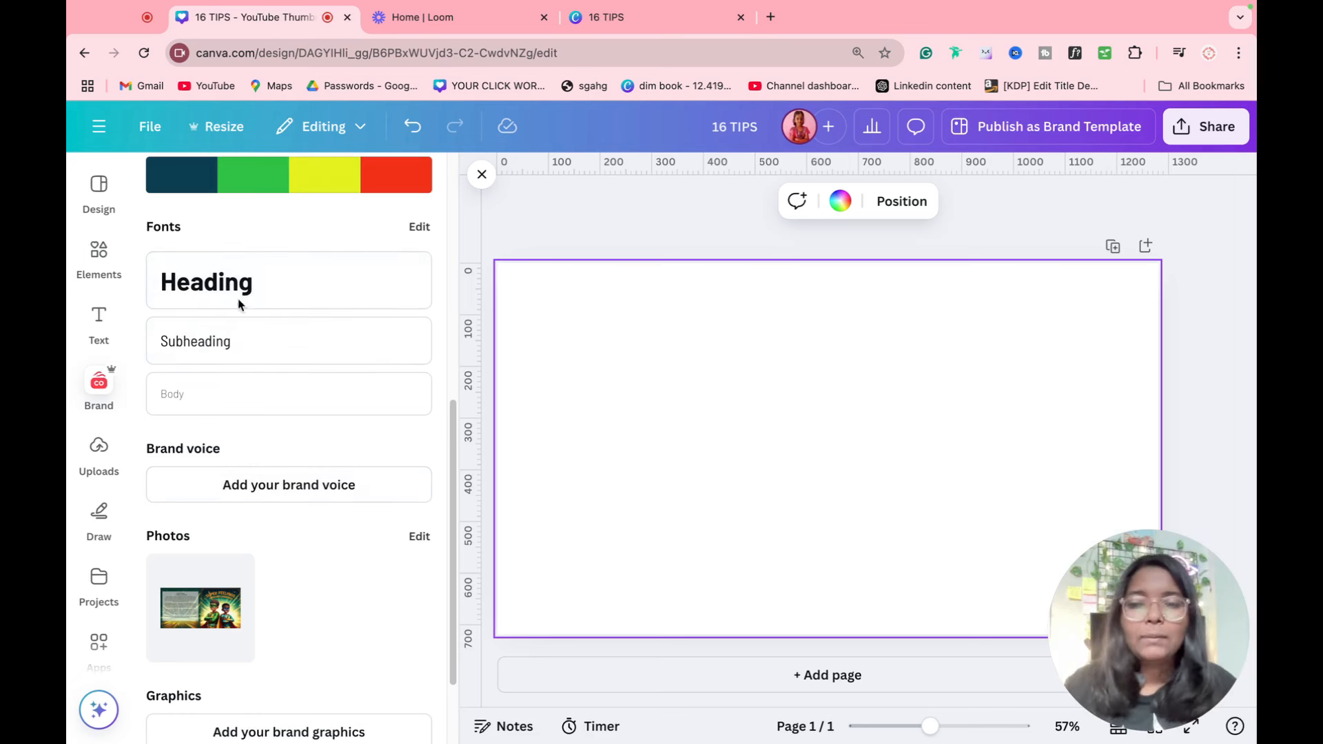
left_click(418, 228)
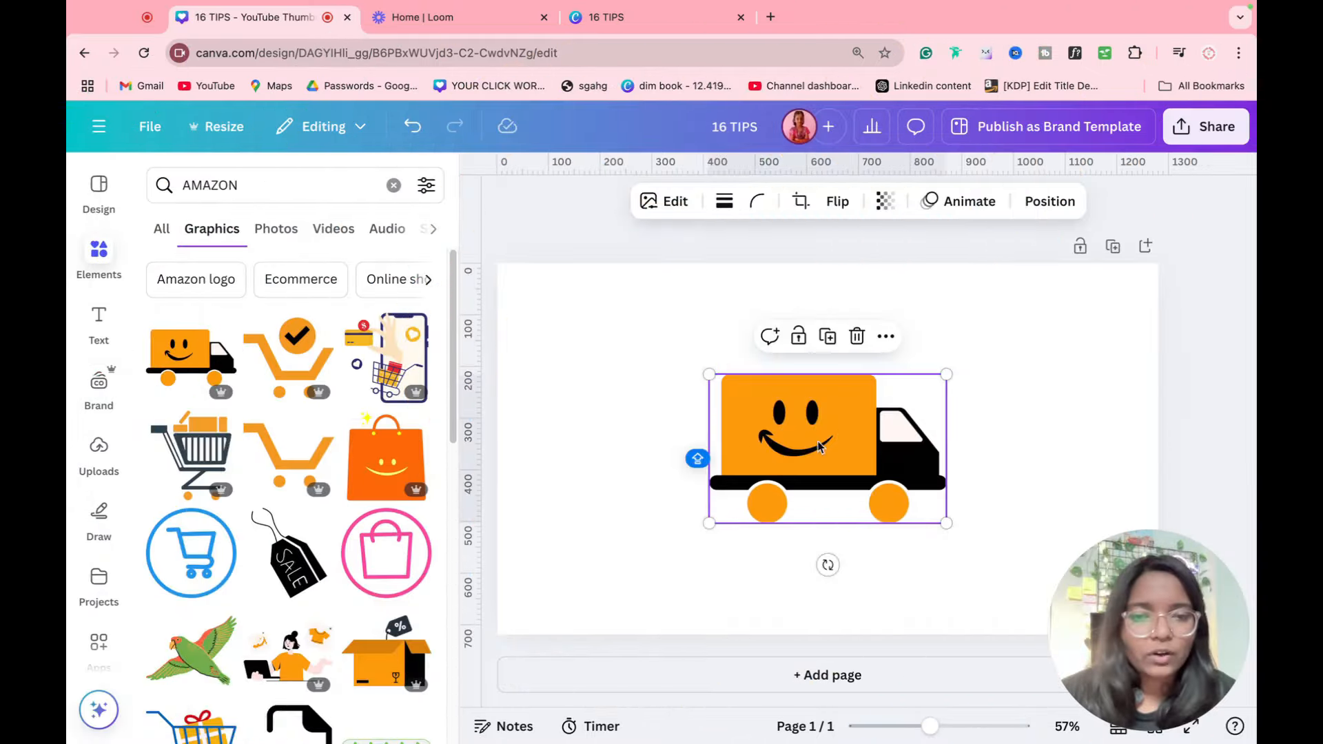
Try out different positions for the orange delivery truck graphic on the page and delete it.
left_click_drag(819, 447, 648, 445)
right_click(623, 444)
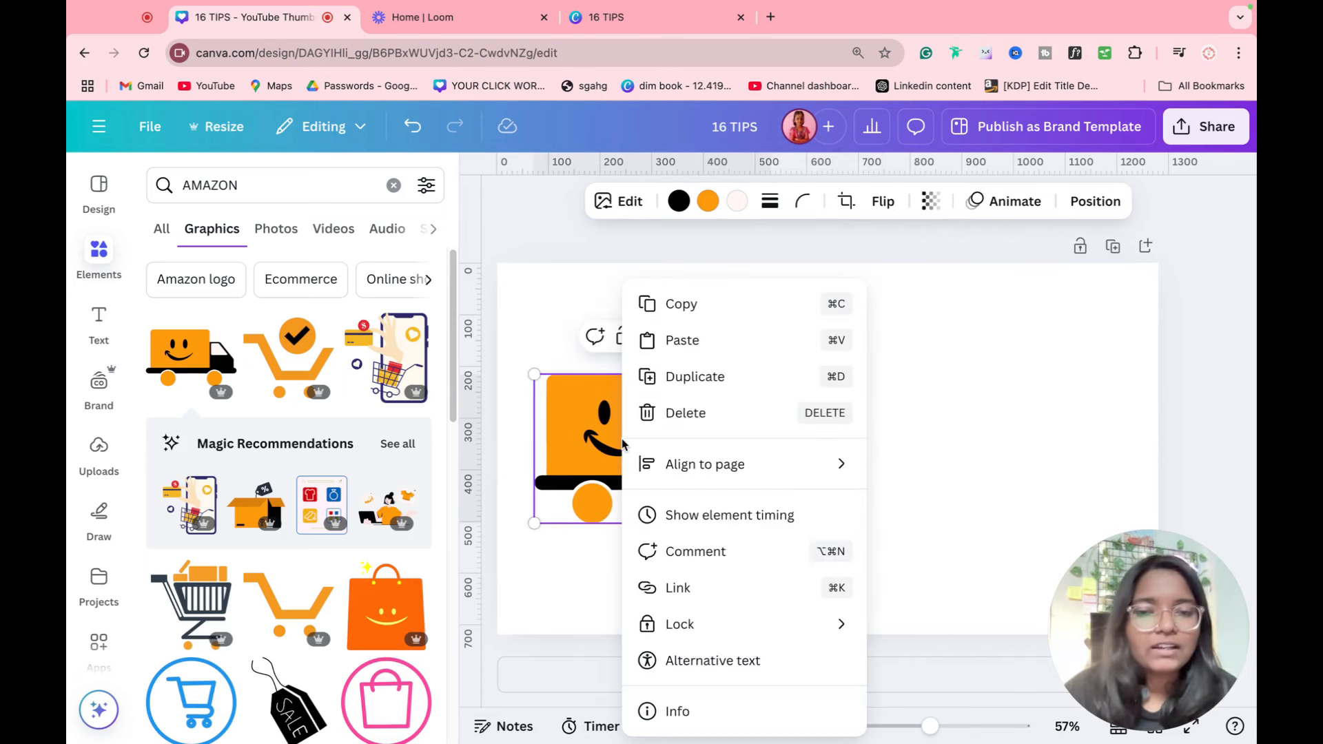
left_click(594, 448)
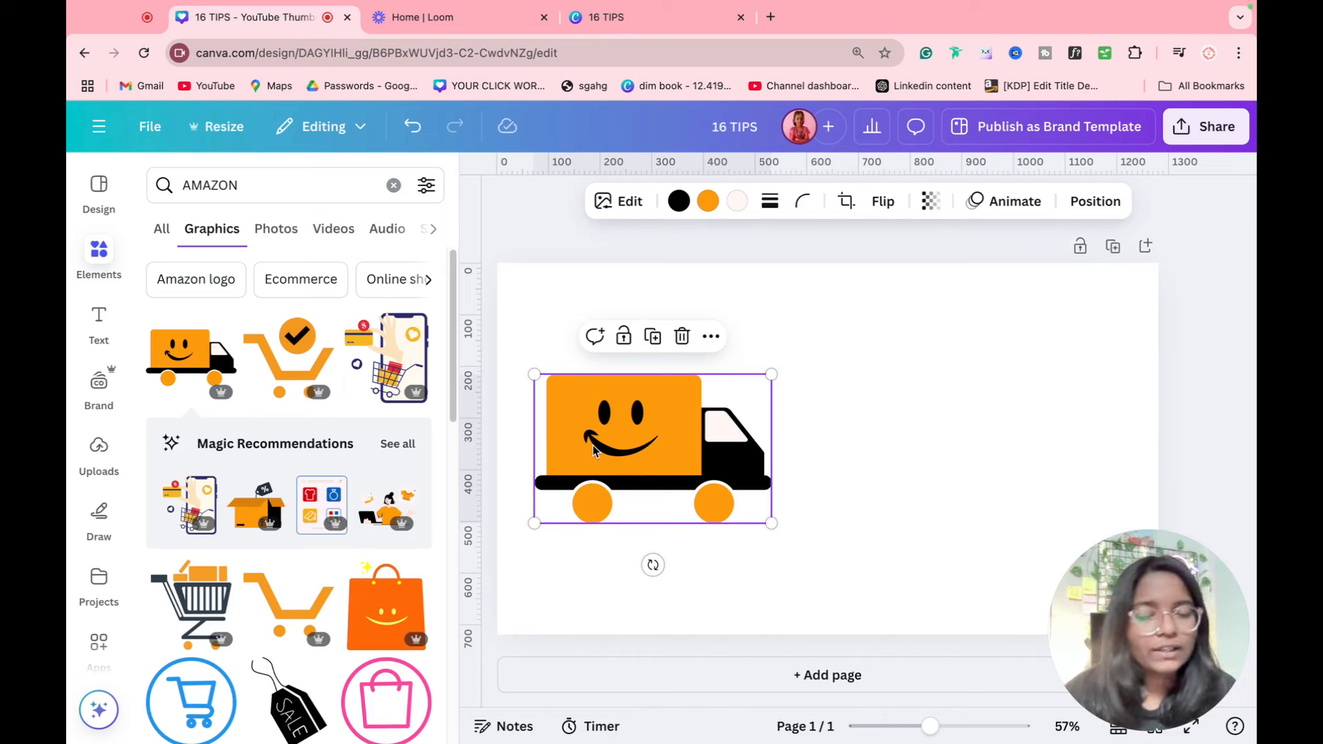
left_click_drag(594, 450, 678, 567)
left_click_drag(668, 567, 799, 602)
left_click_drag(550, 267, 1101, 594)
key("Delete")
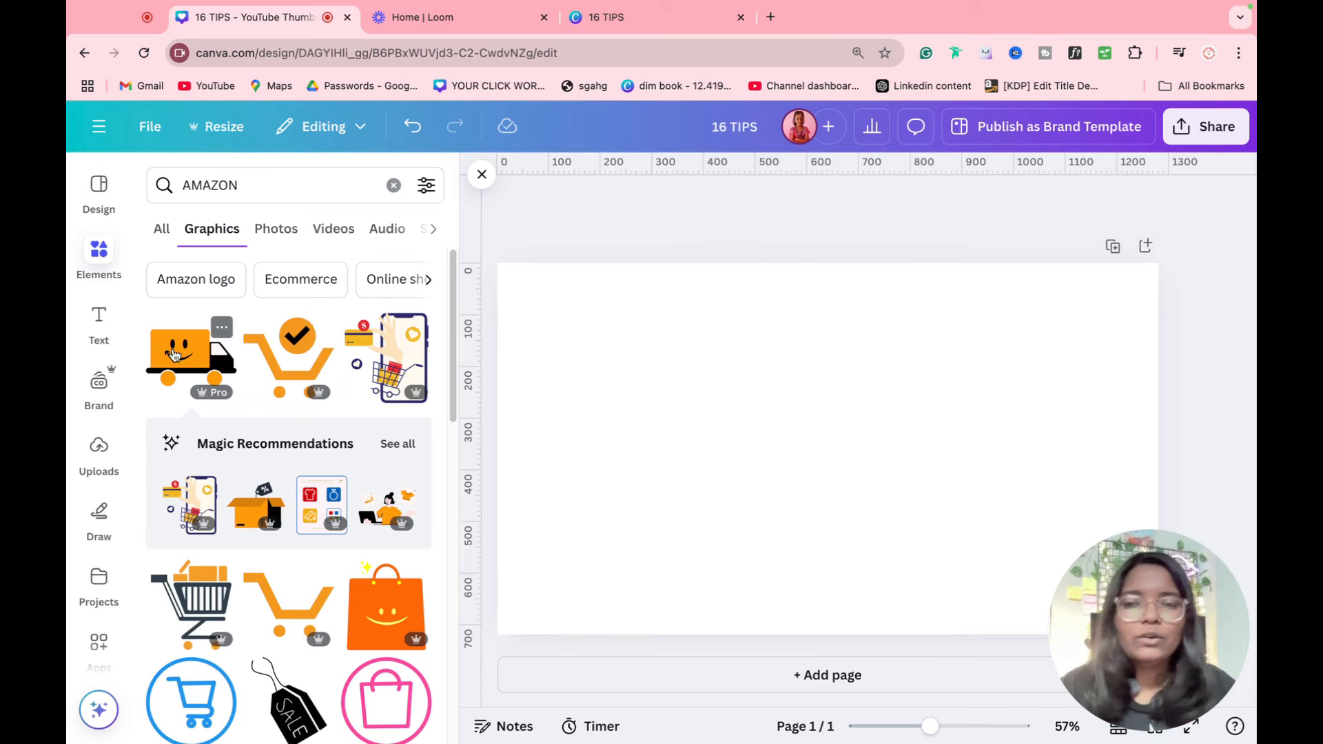
Add the orange shopping cart graphic with the check mark, enlarge it and reposition it near the page's center.
left_click(279, 372)
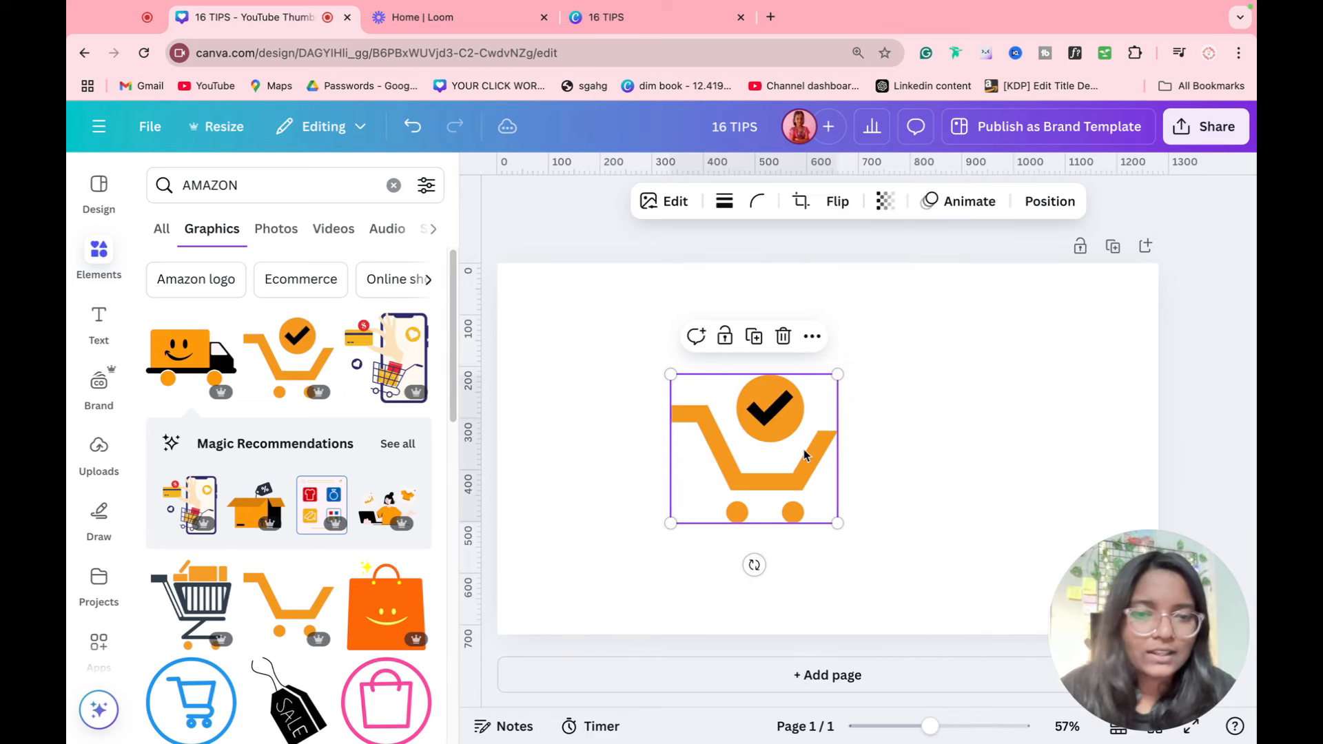
left_click_drag(836, 375, 949, 357)
left_click_drag(792, 441, 774, 445)
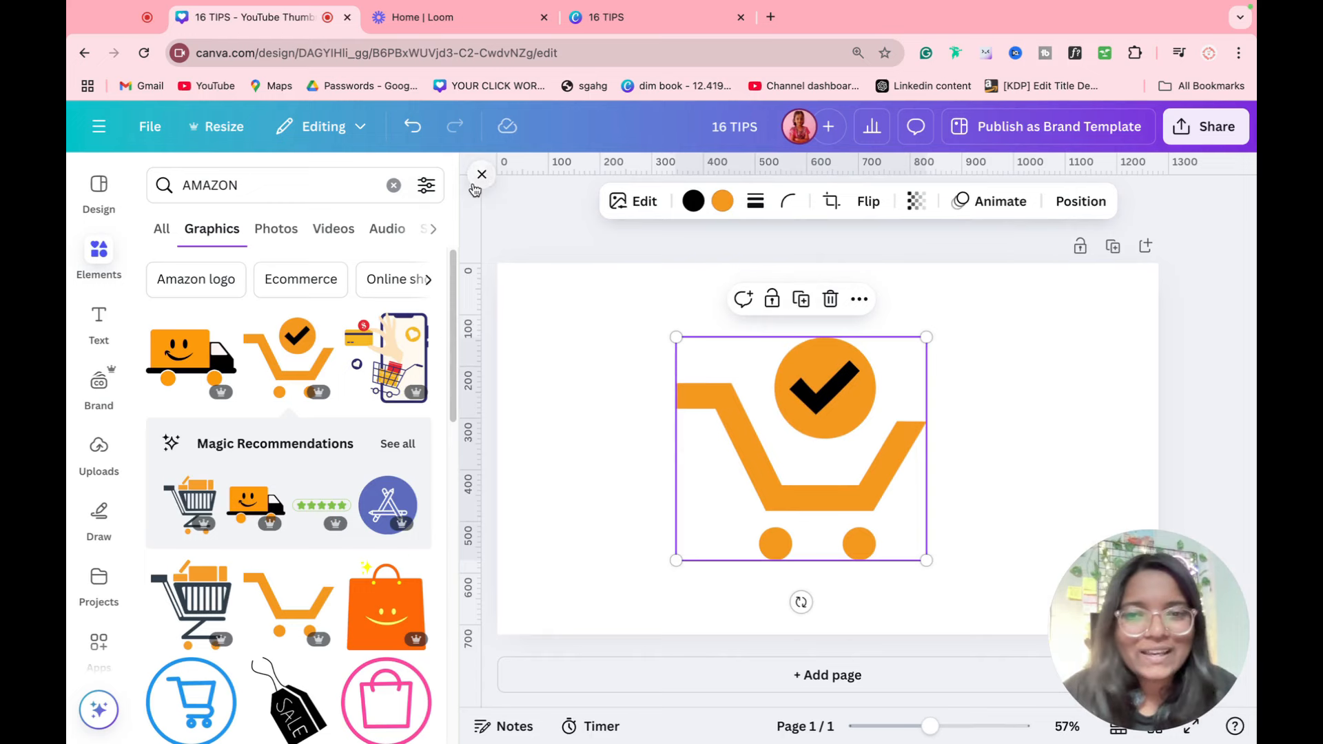
Open the link entry for the shopping cart graphic and close it without adding a link.
left_click(482, 174)
right_click(630, 378)
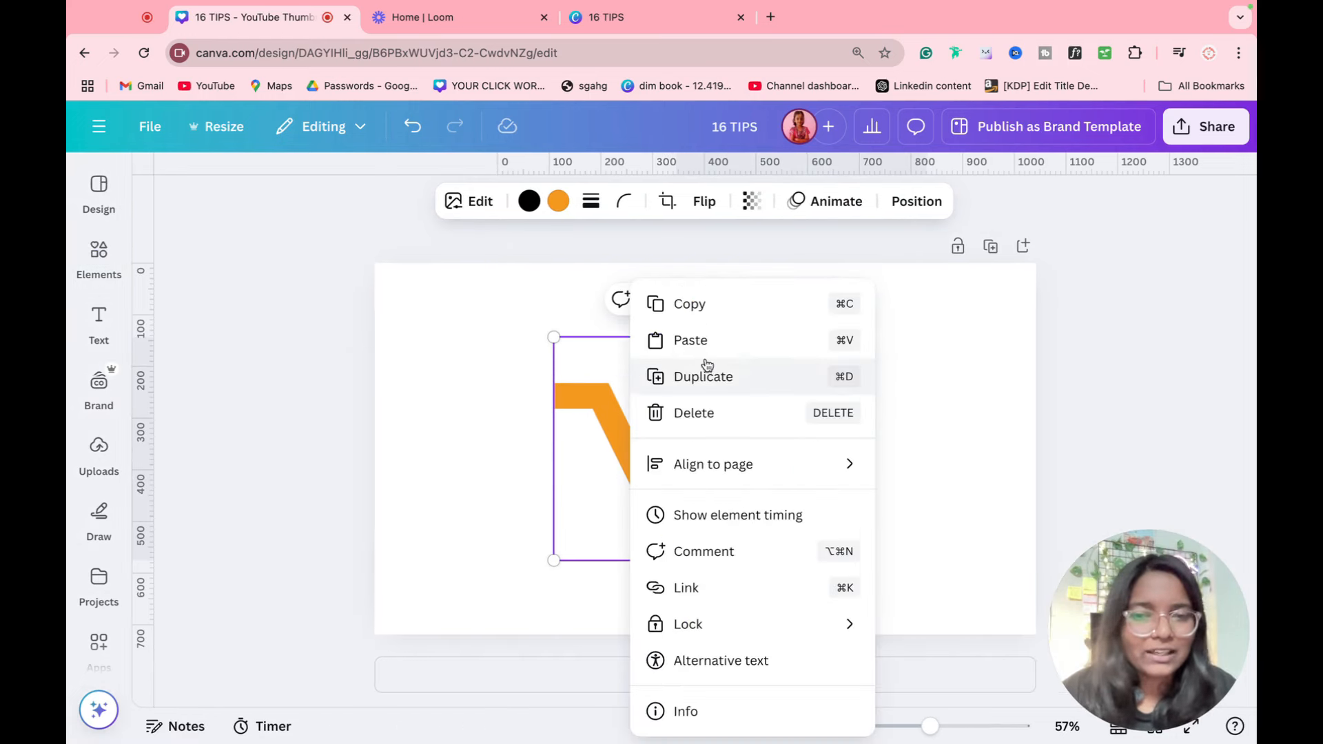
left_click(738, 594)
left_click(750, 450)
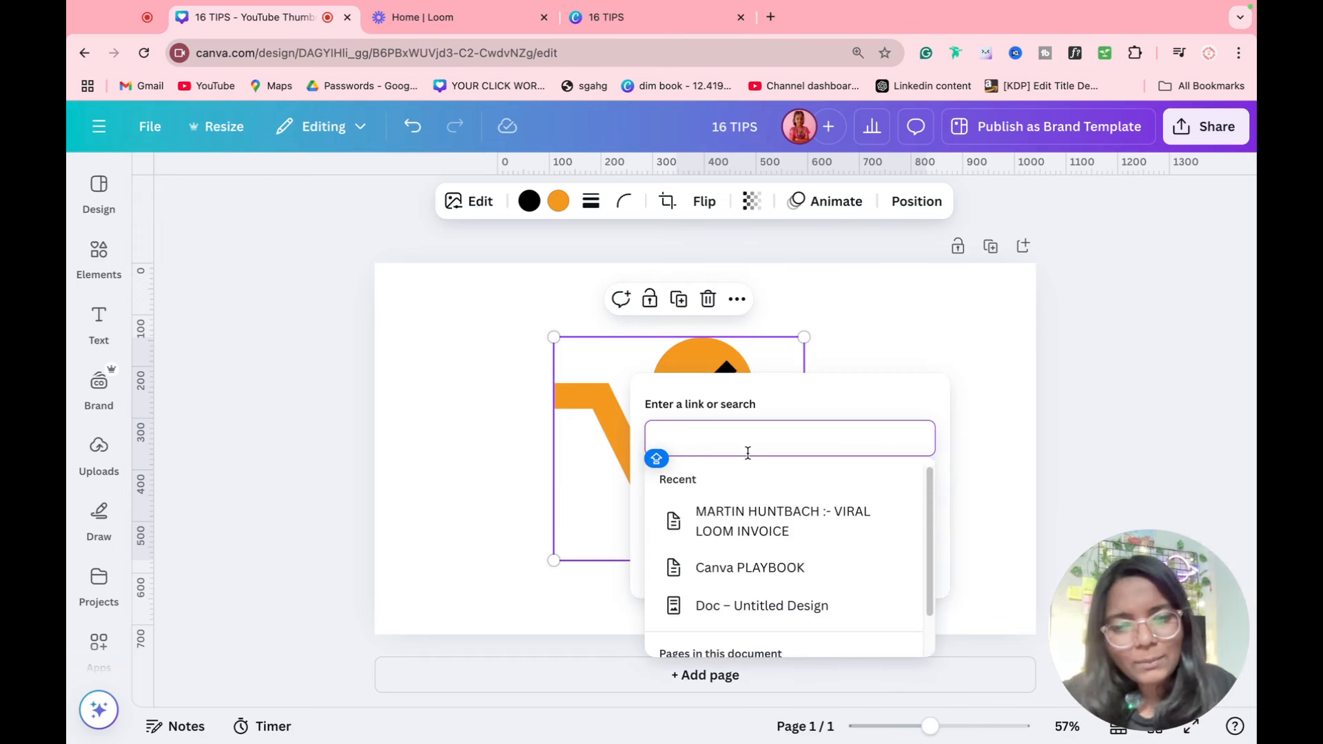
left_click(839, 412)
left_click(919, 555)
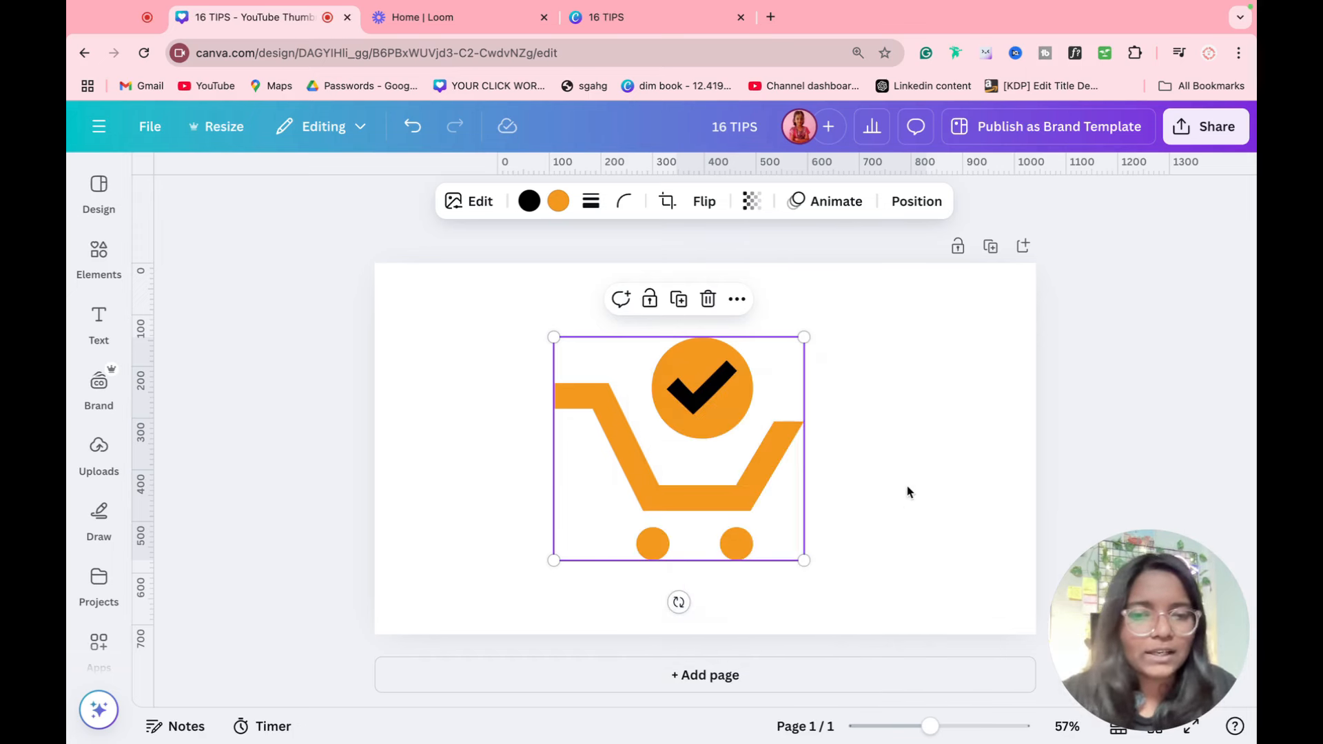
left_click(870, 428)
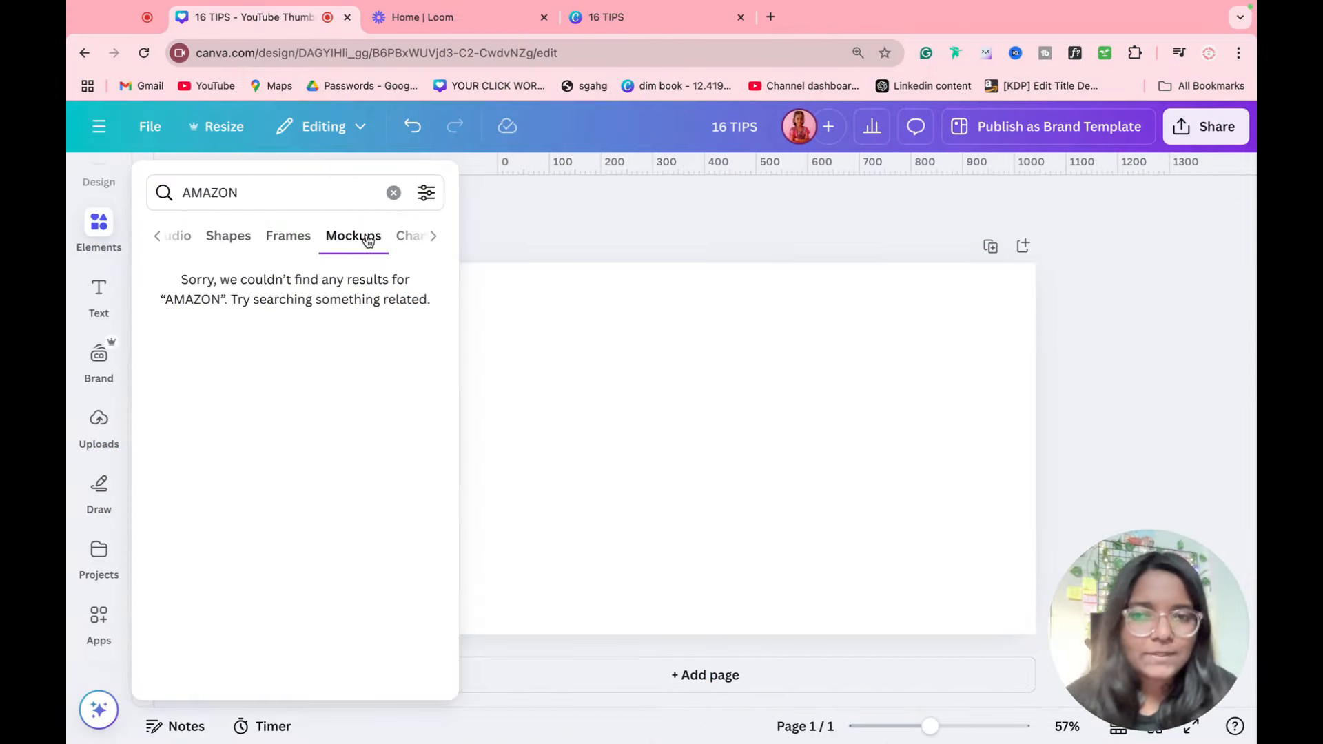
Search the mockups for PHONE and look through the available phone mockups.
left_click(300, 209)
double_click(300, 208)
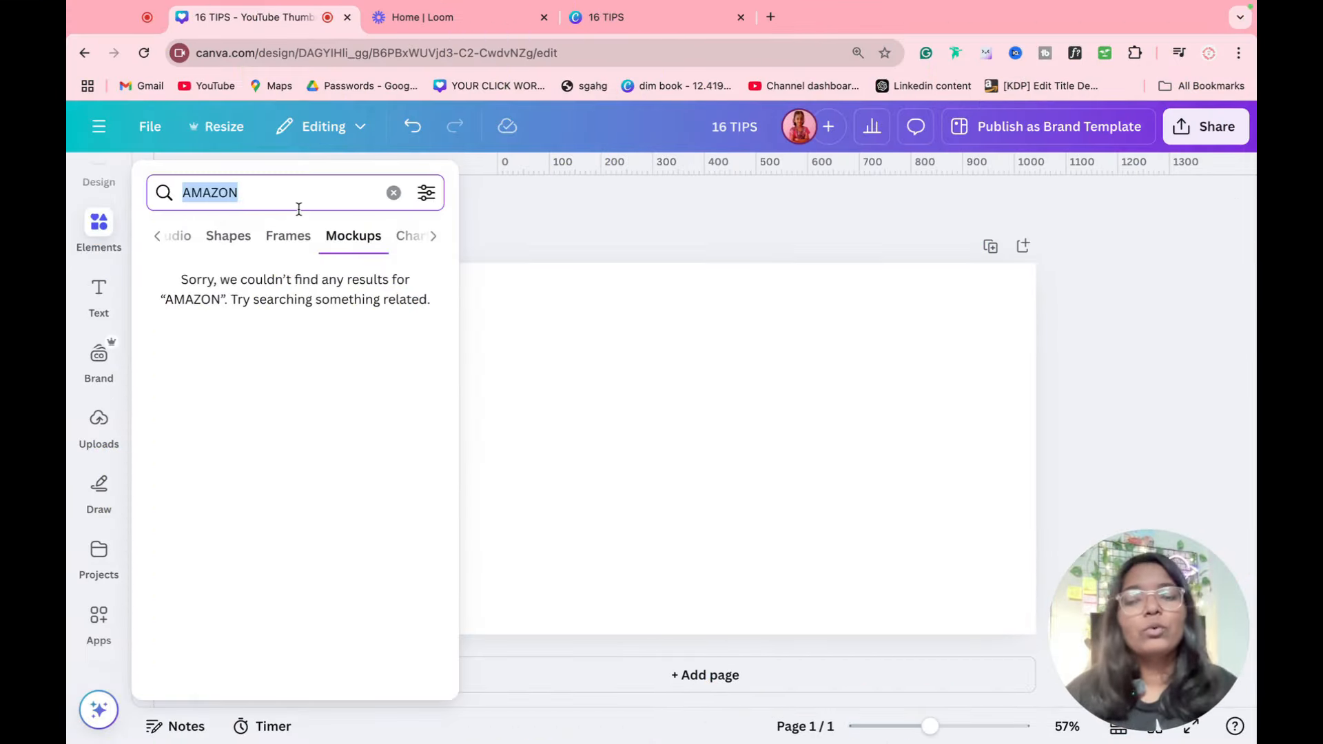
type("PHONE")
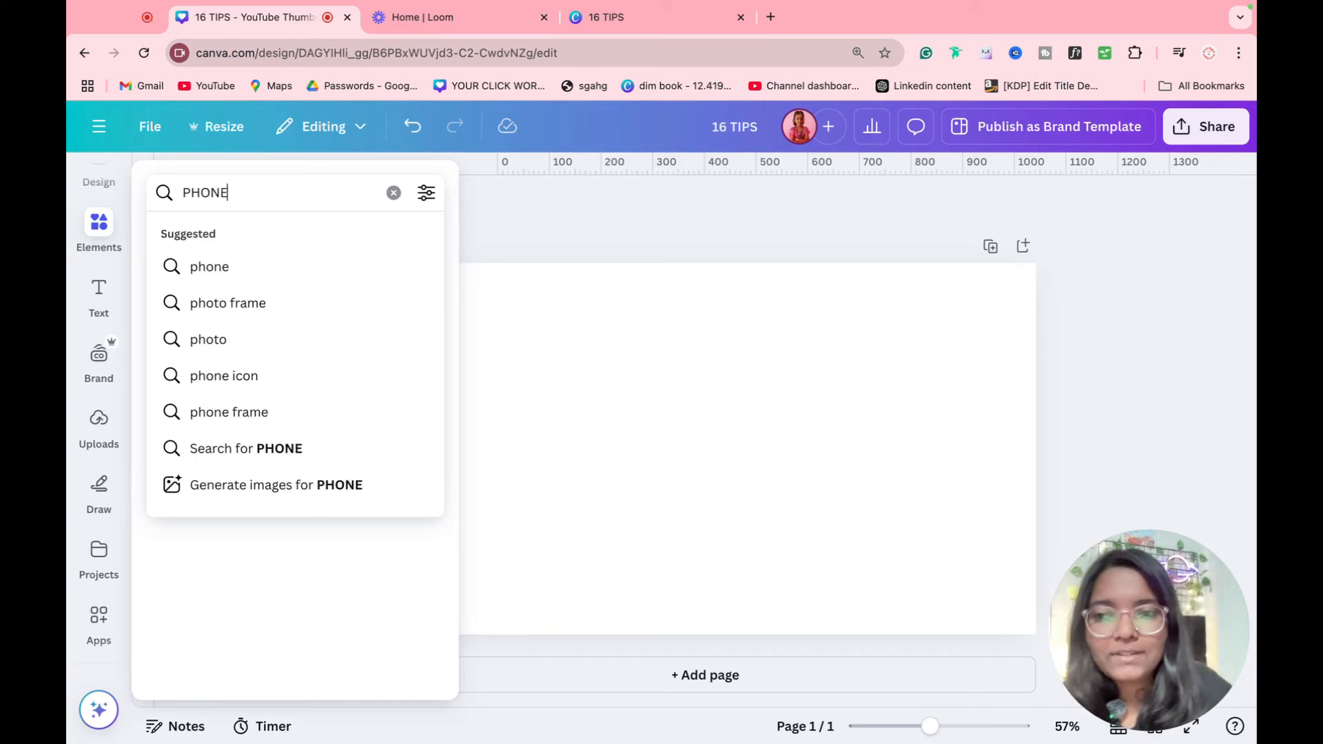
key("Return")
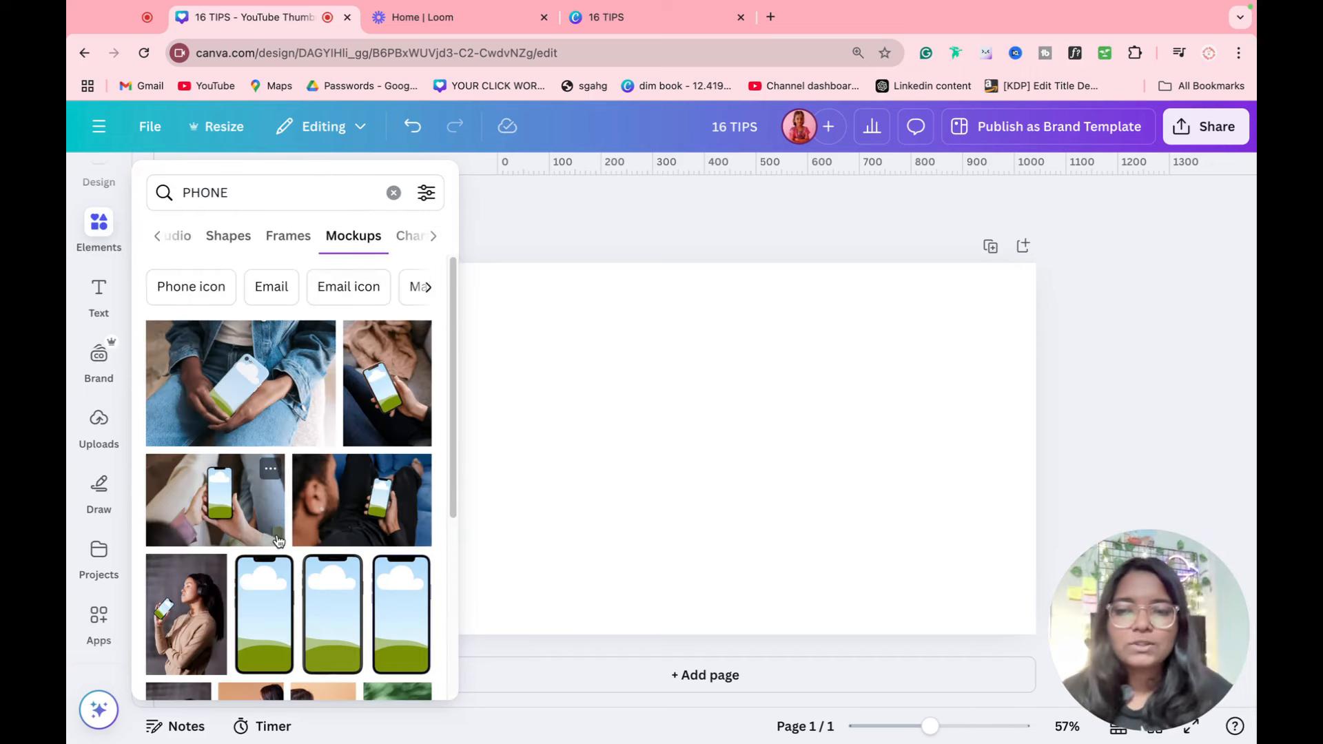
scroll(278, 540, "down", 5)
scroll(277, 541, "down", 2)
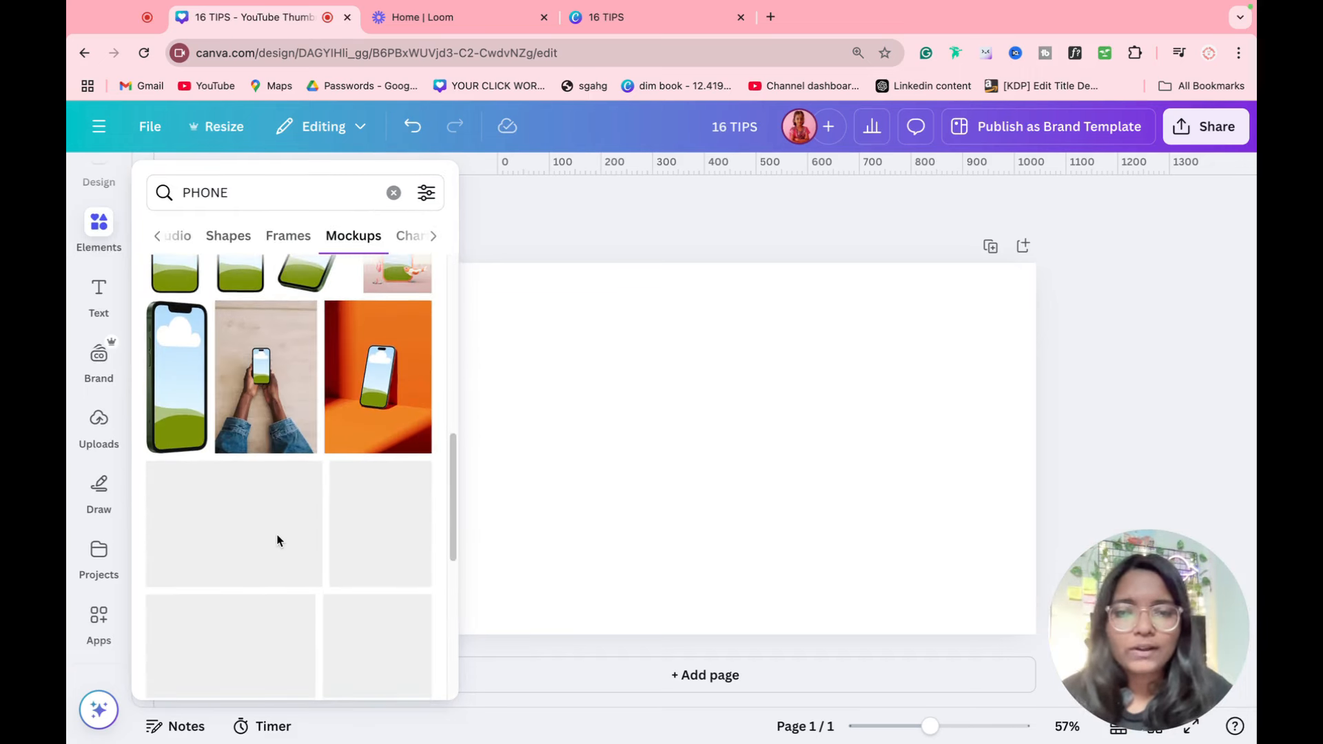
scroll(280, 542, "down", 10)
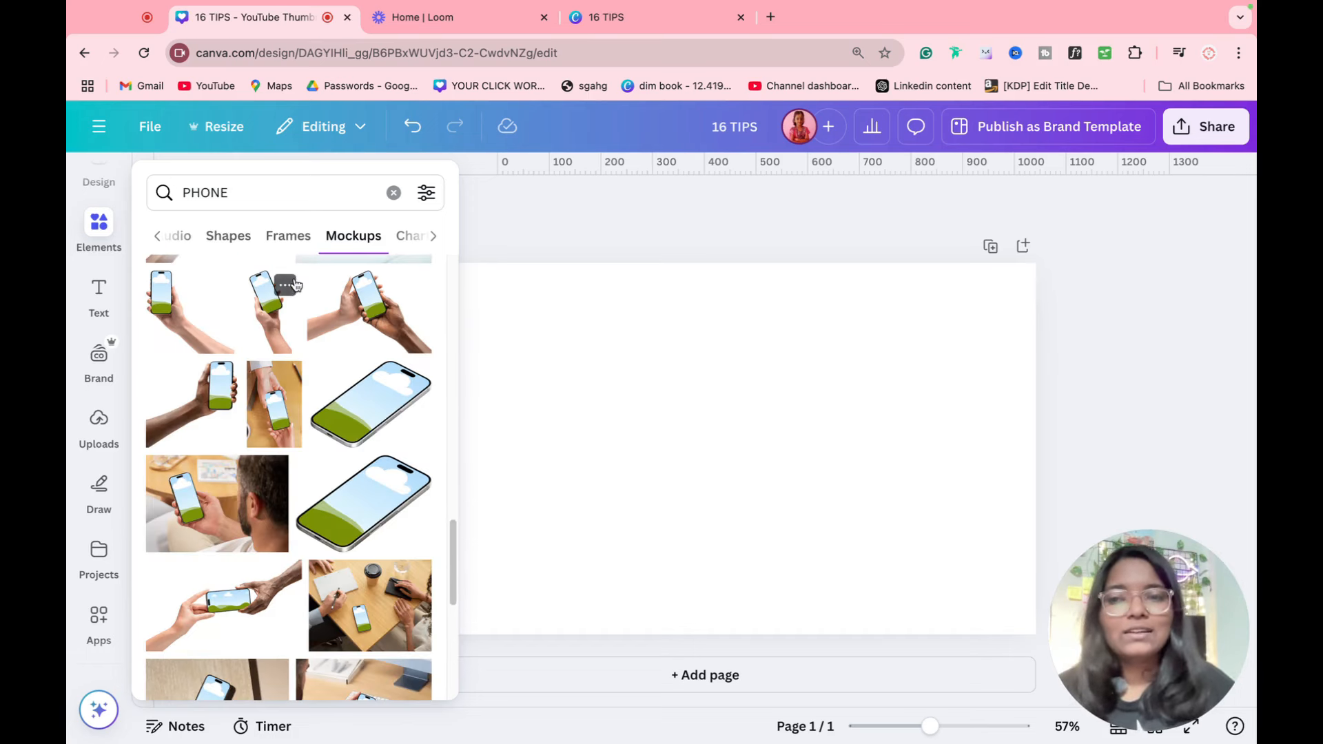
Search the mockups for CIRCLE.
double_click(219, 204)
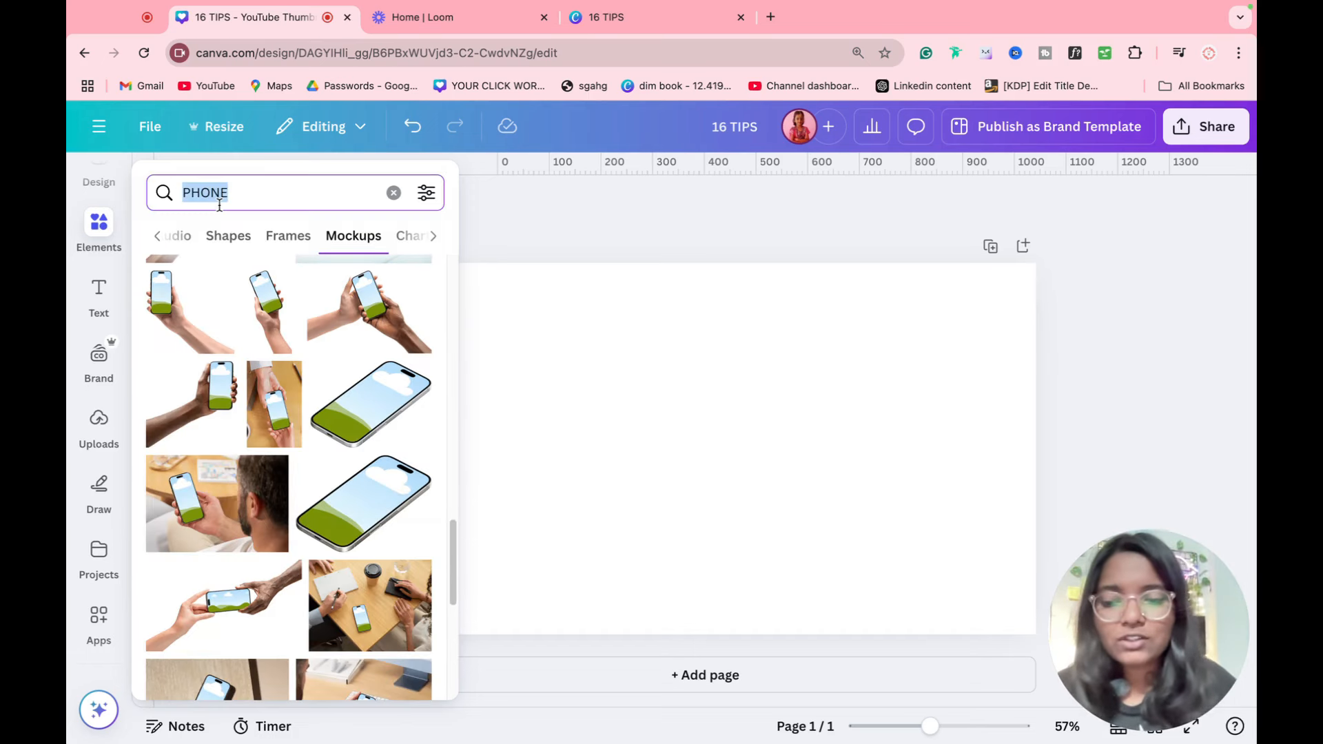
type("CIRCLW")
key("Return")
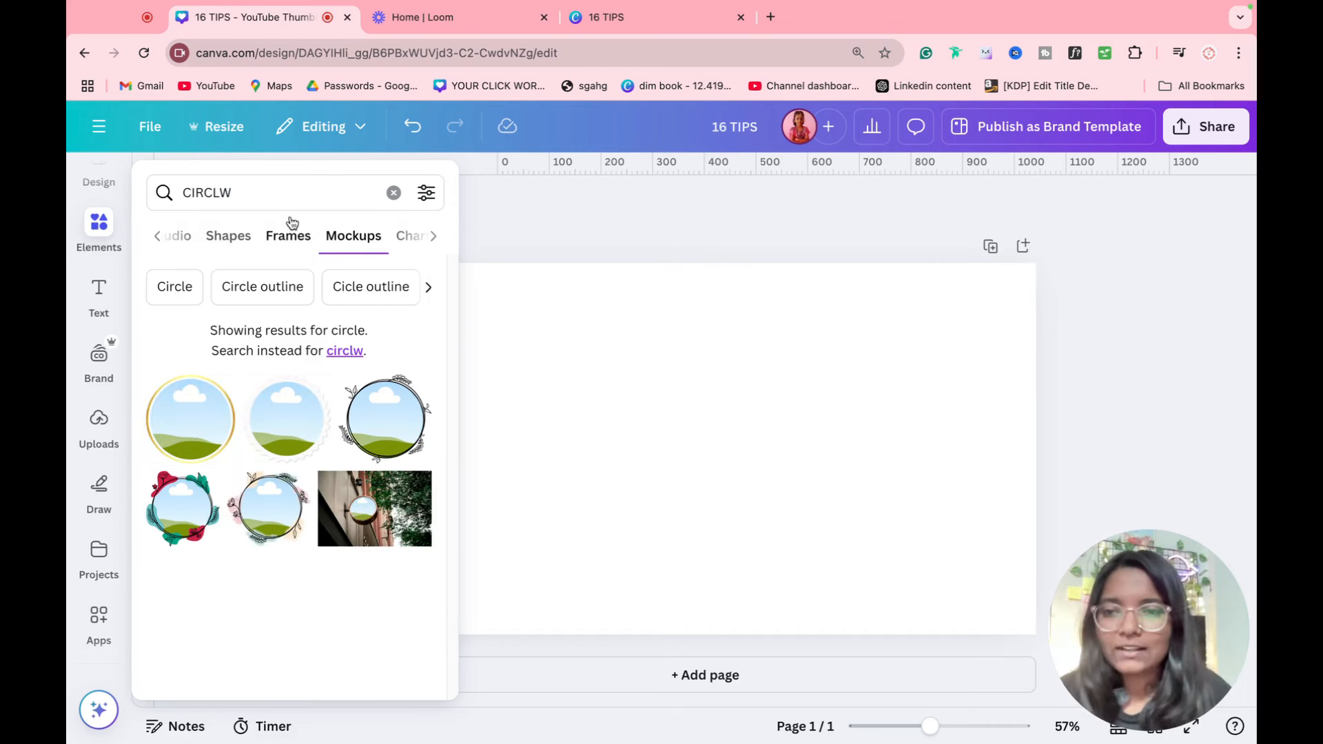
left_click(287, 195)
key("BackSpace")
type("E")
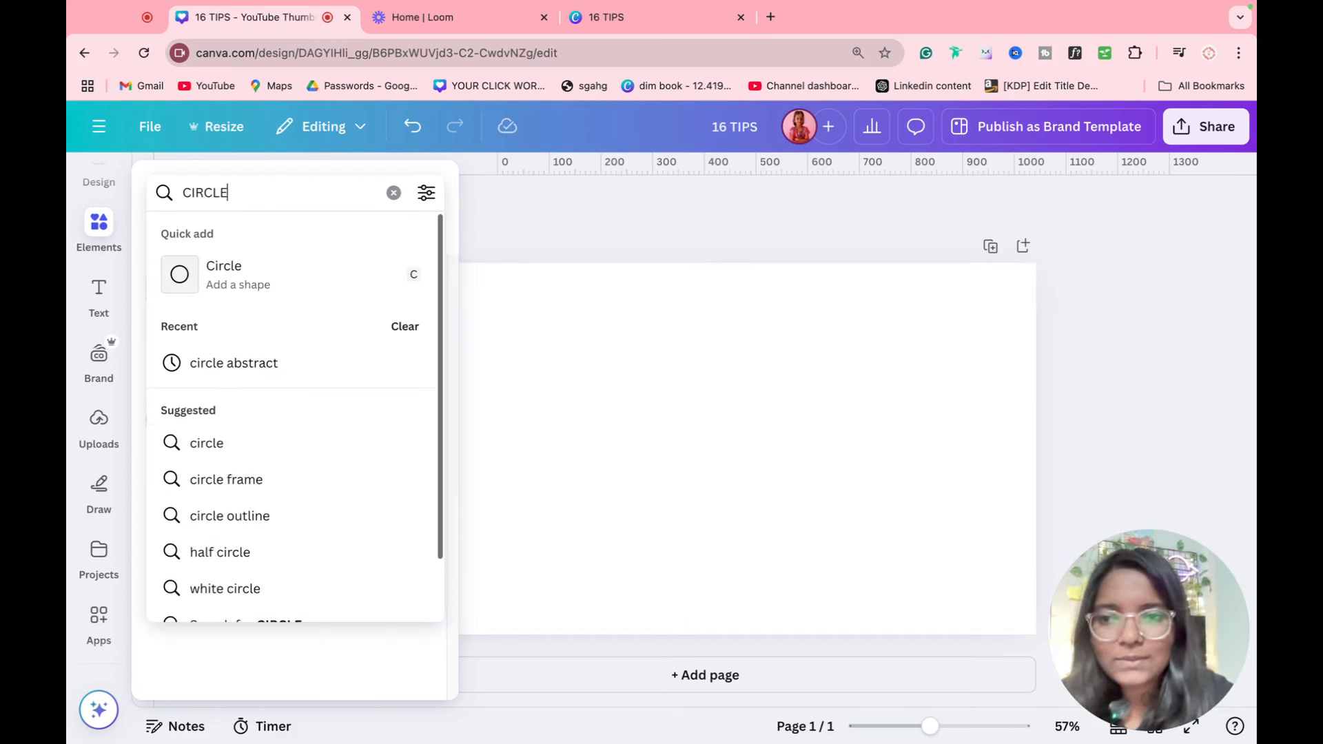
key("Return")
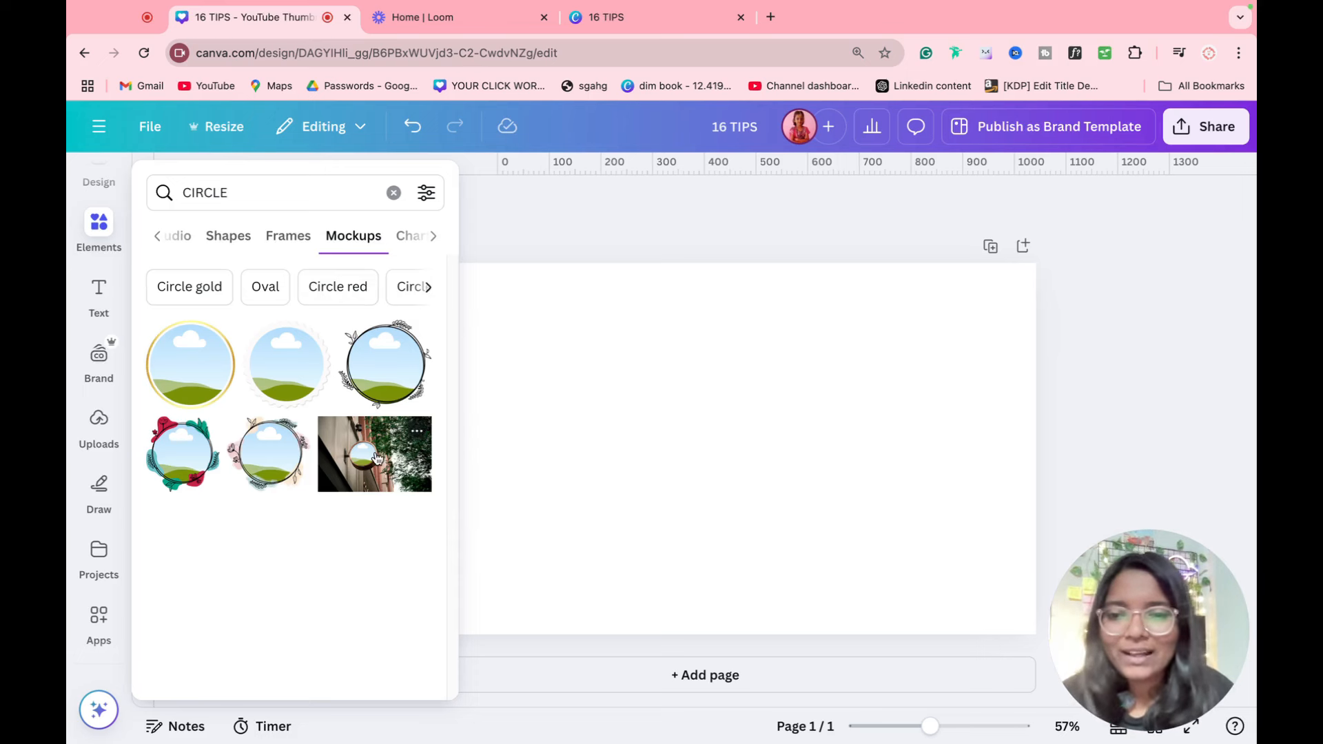
Place the round street mirror mockup at the page's upper-left corner and enlarge it to cover the page.
left_click(798, 488)
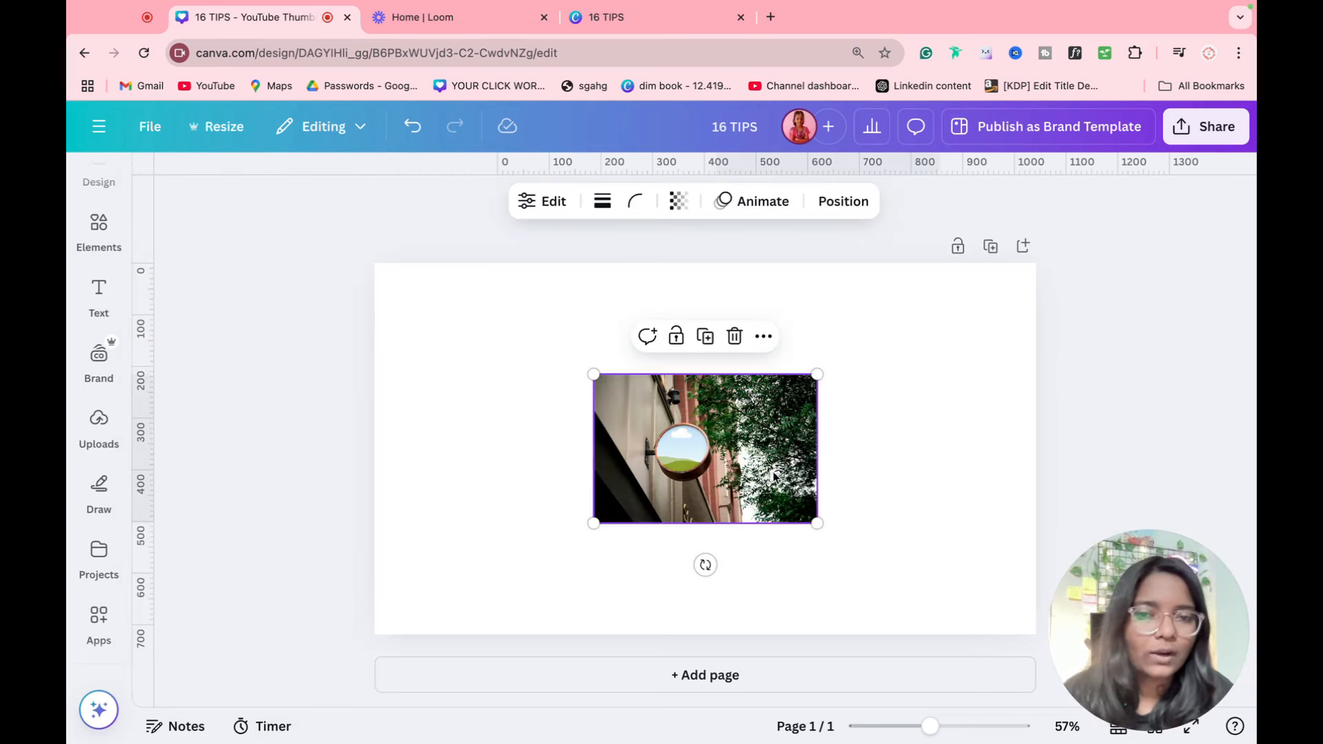
left_click_drag(697, 418, 477, 307)
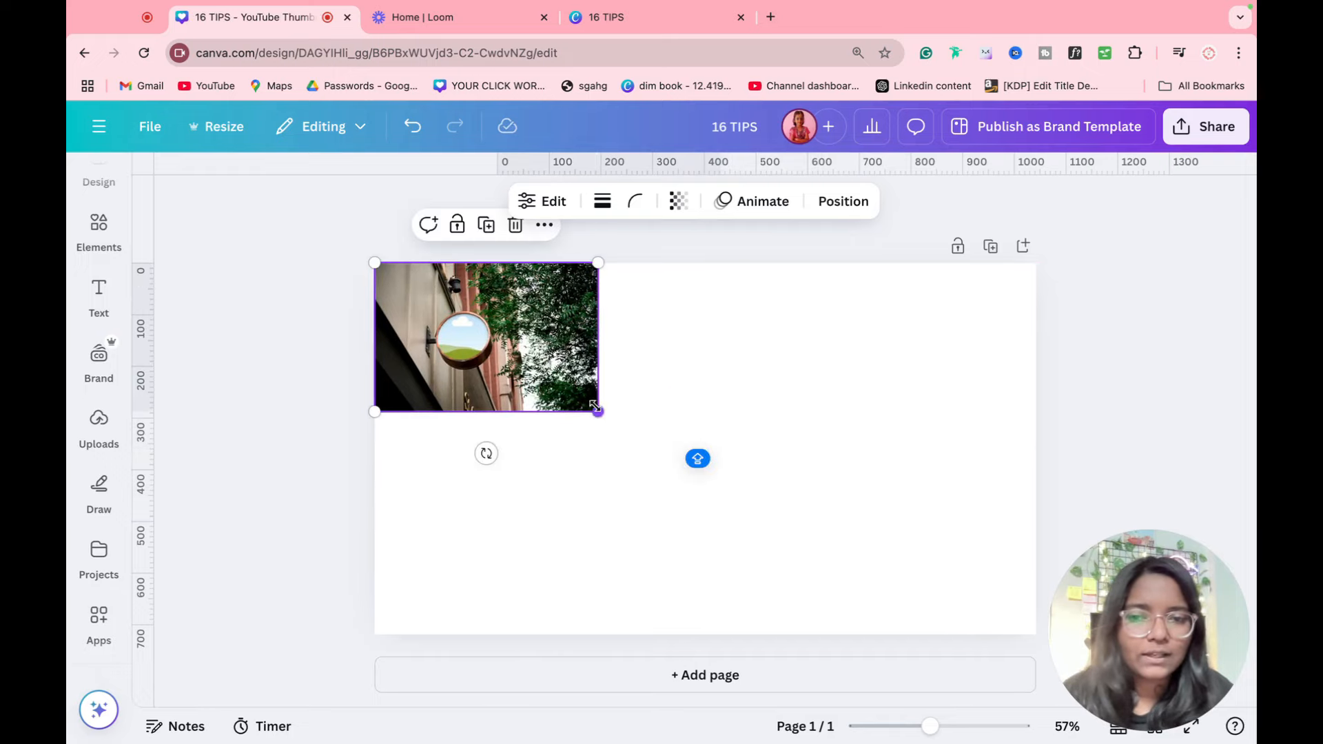
left_click_drag(598, 412, 1137, 738)
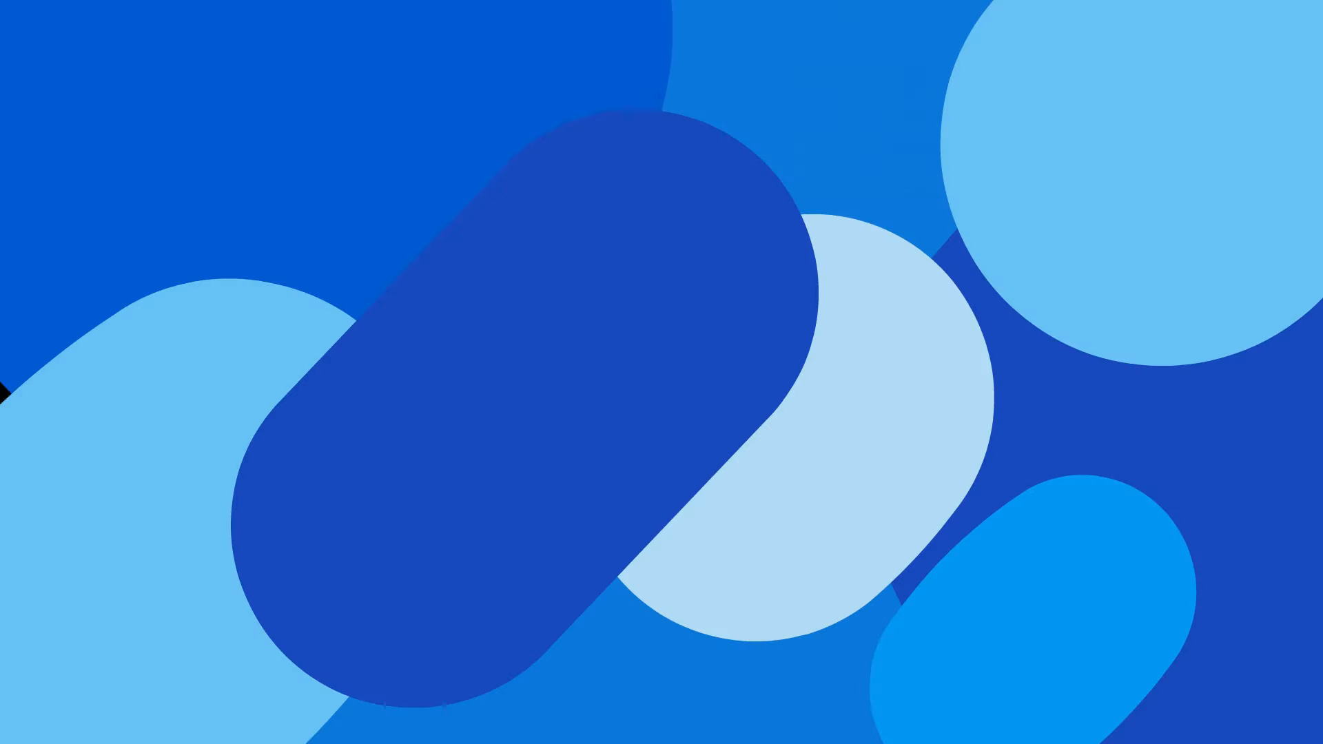